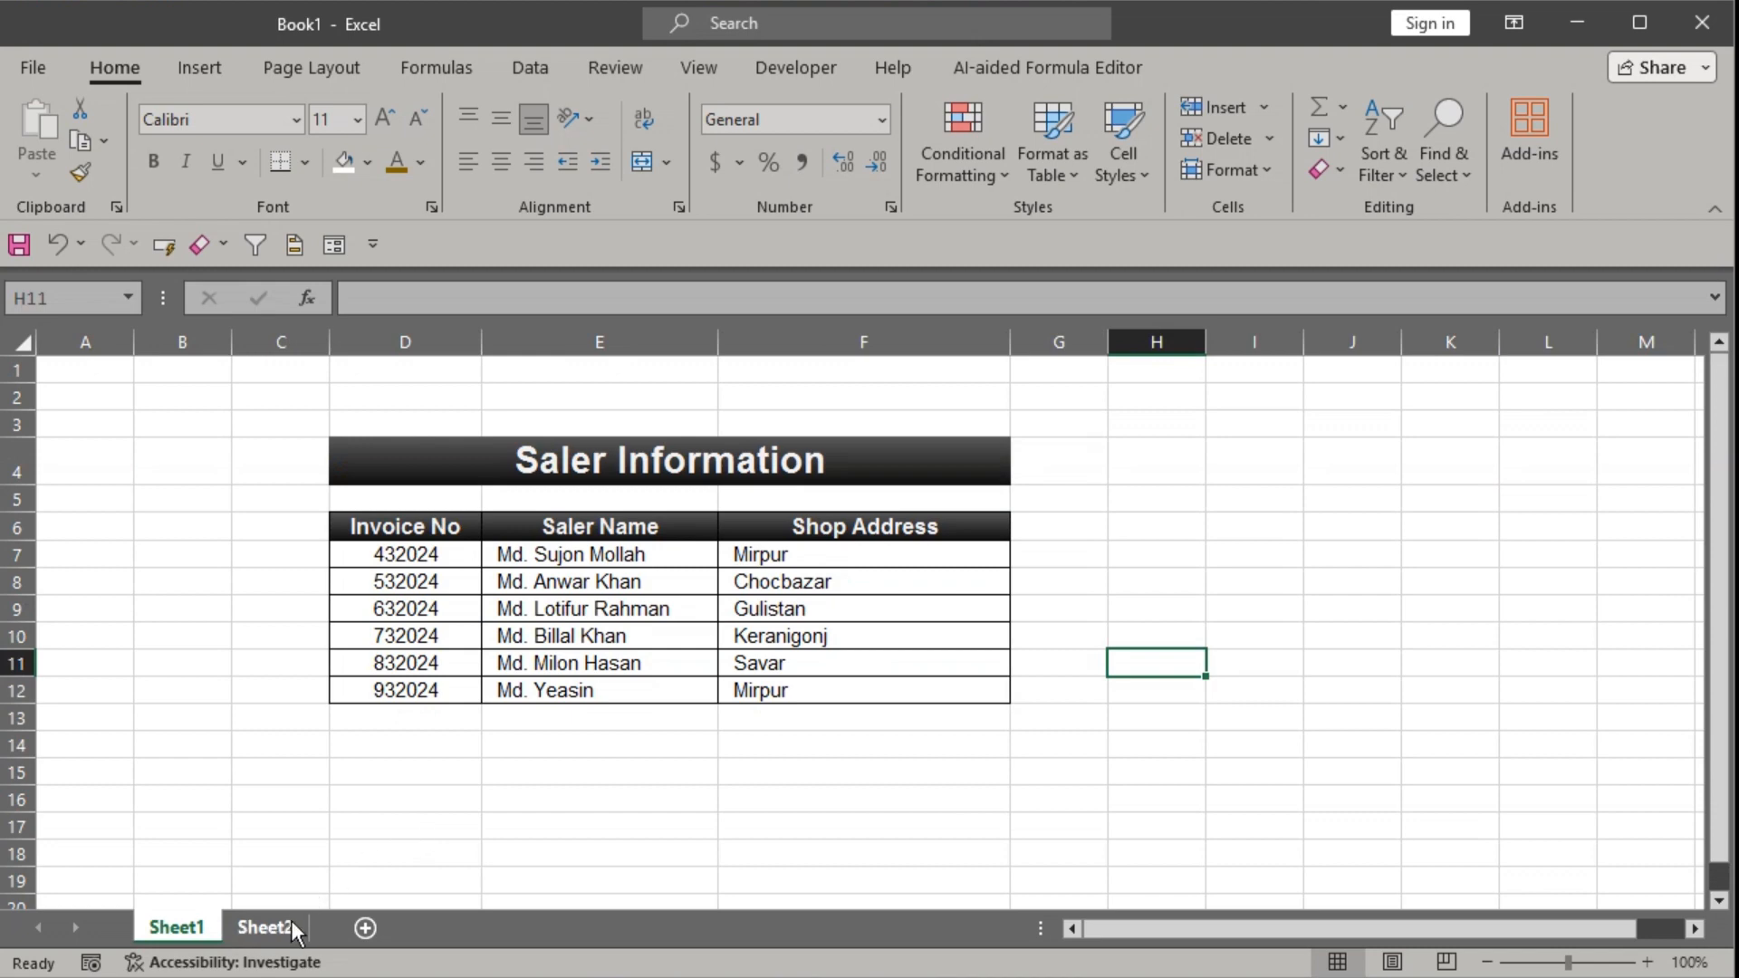
Examine the Saler Information table on Sheet1 and the Buy Information table on Sheet2, comparing their invoice rows.
click(288, 924)
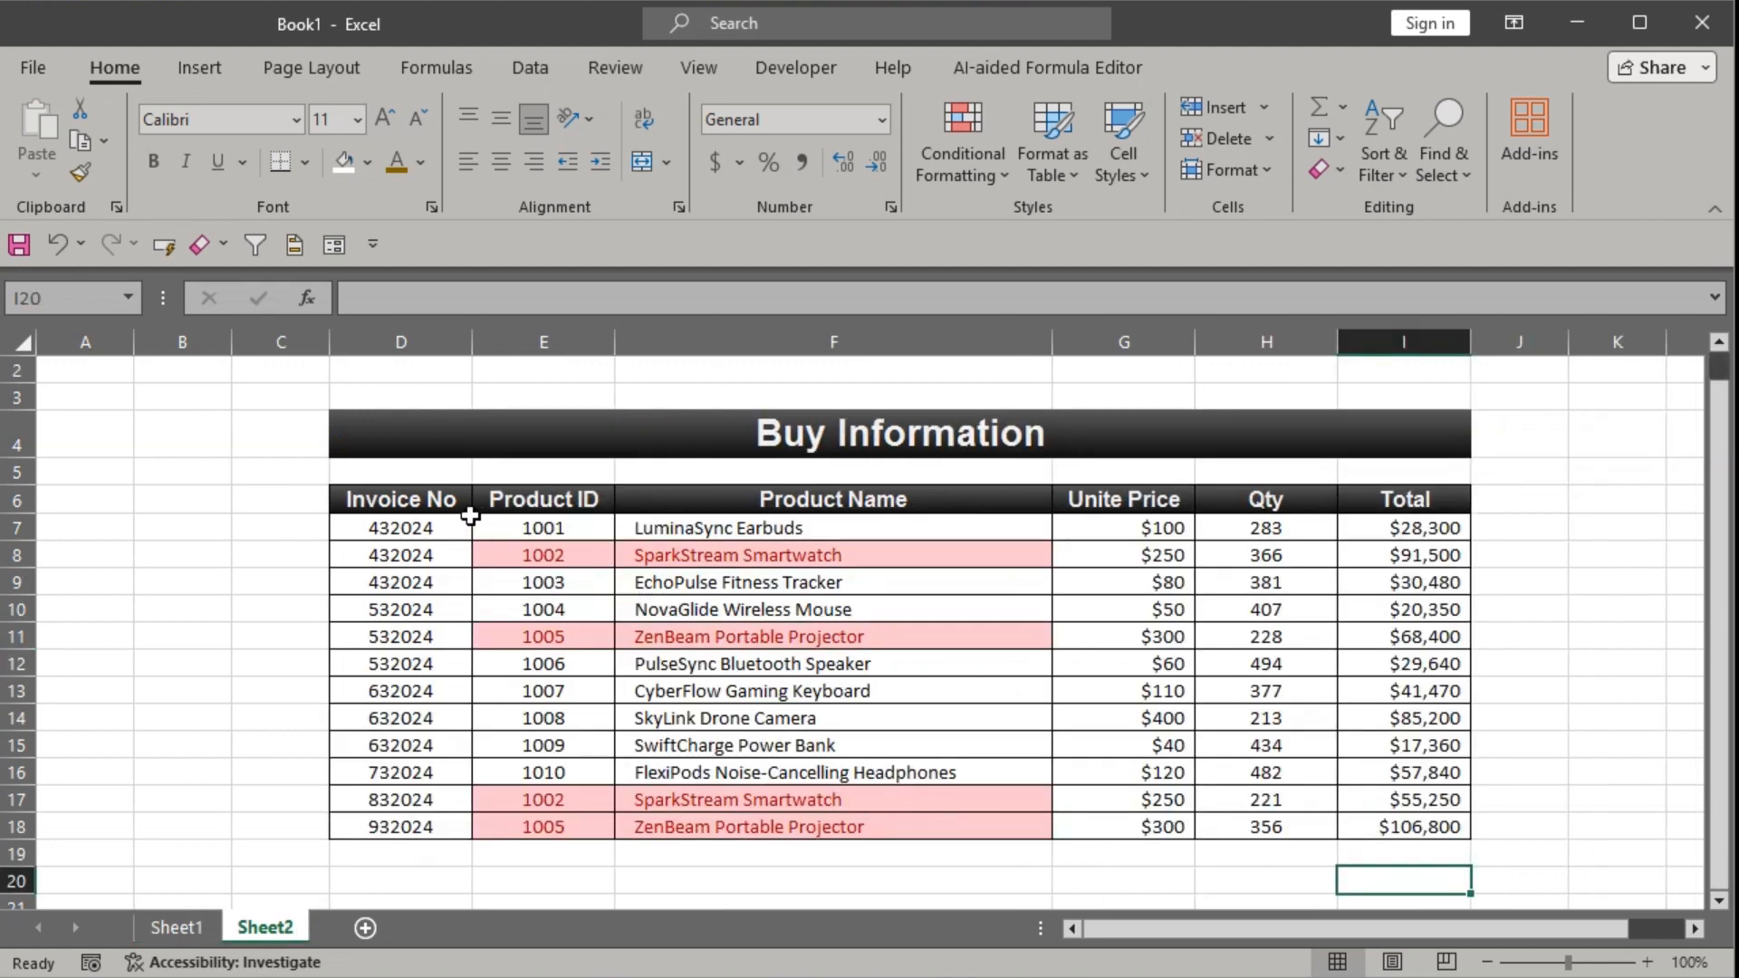
drag(432, 503, 1379, 824)
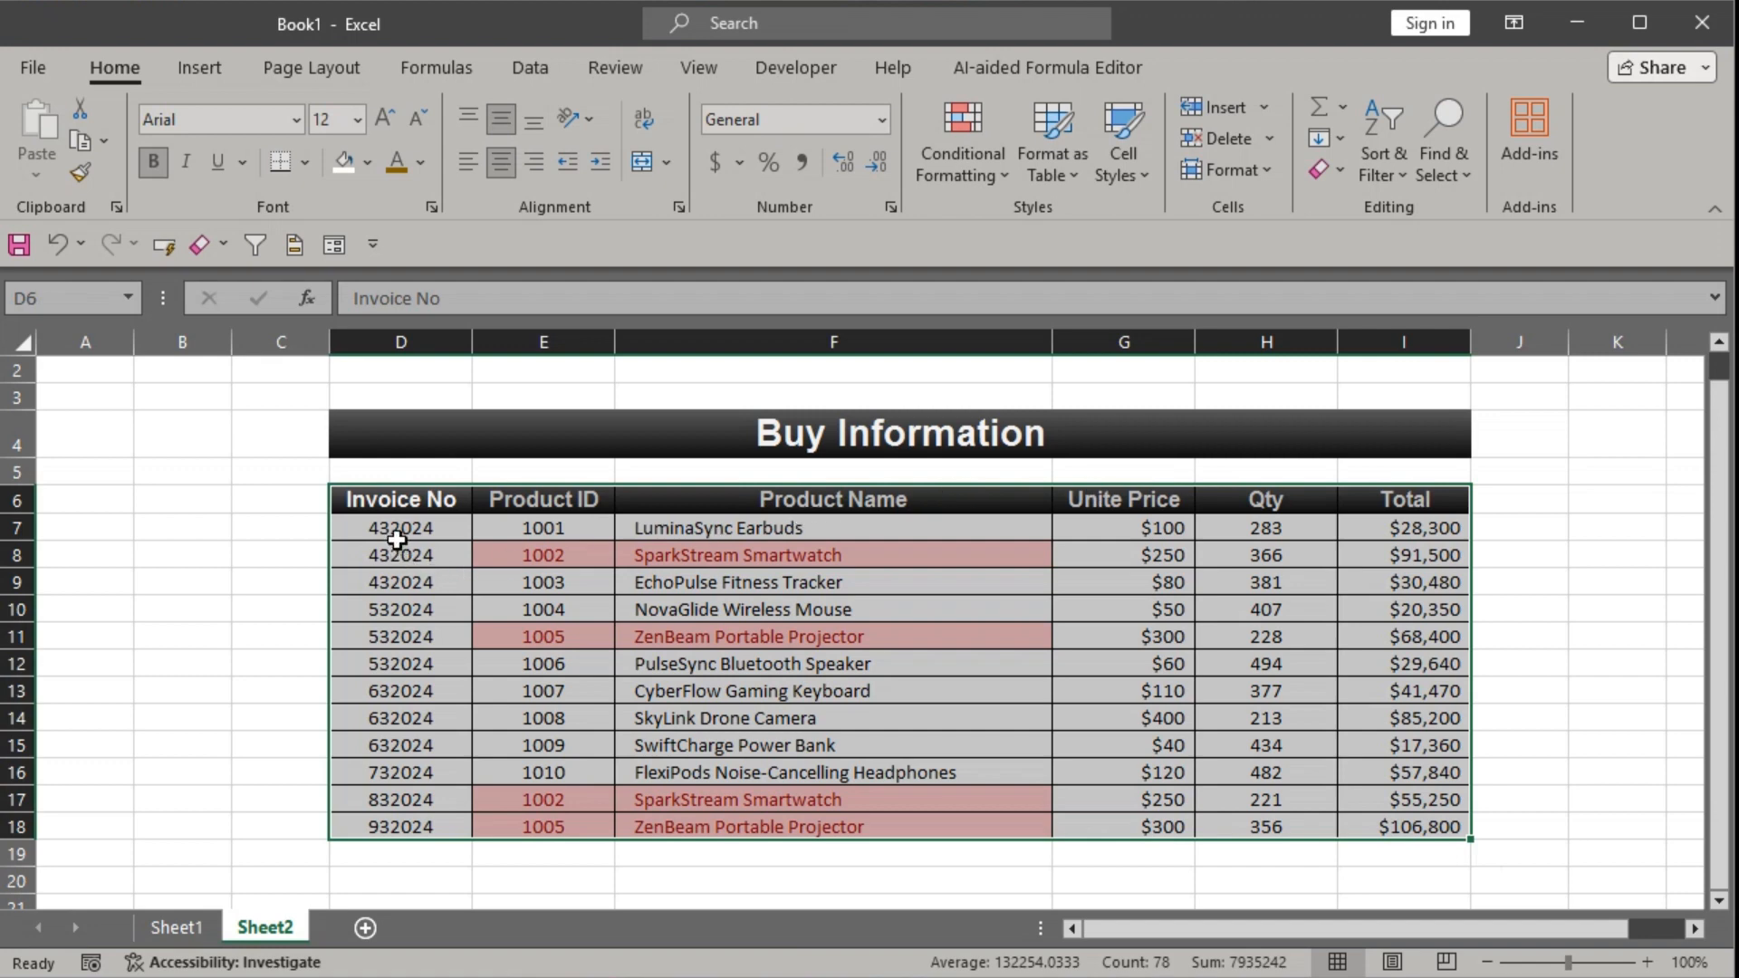
drag(397, 537, 1342, 534)
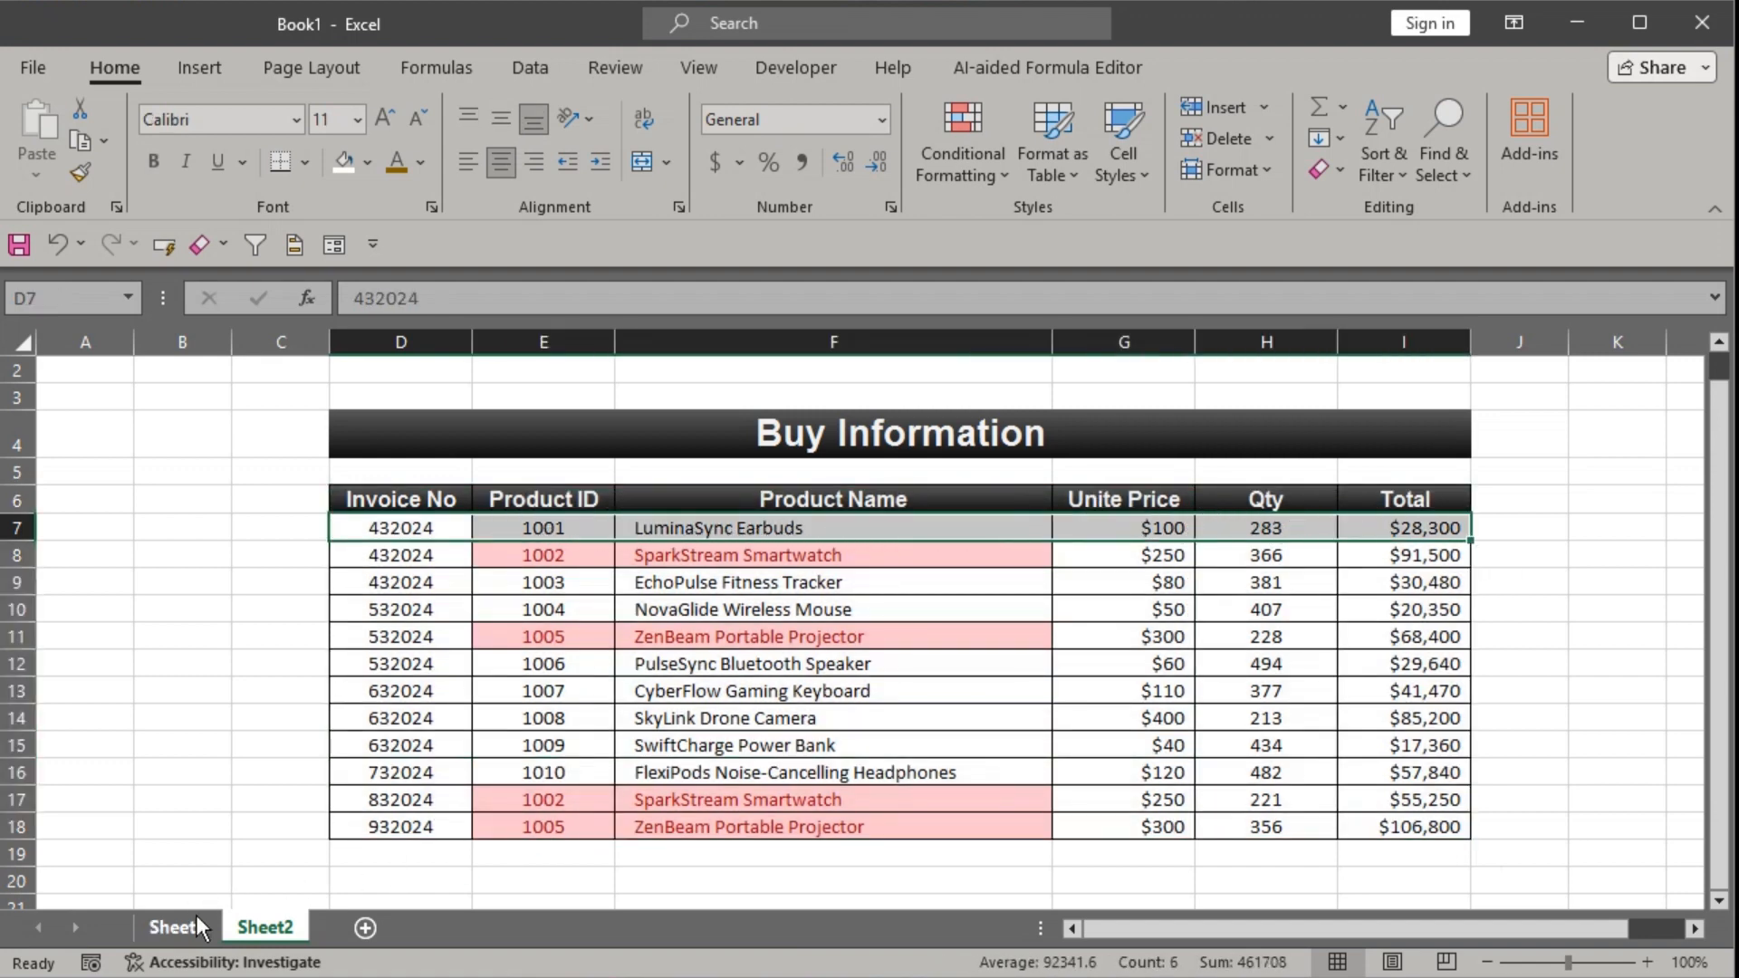
click(181, 926)
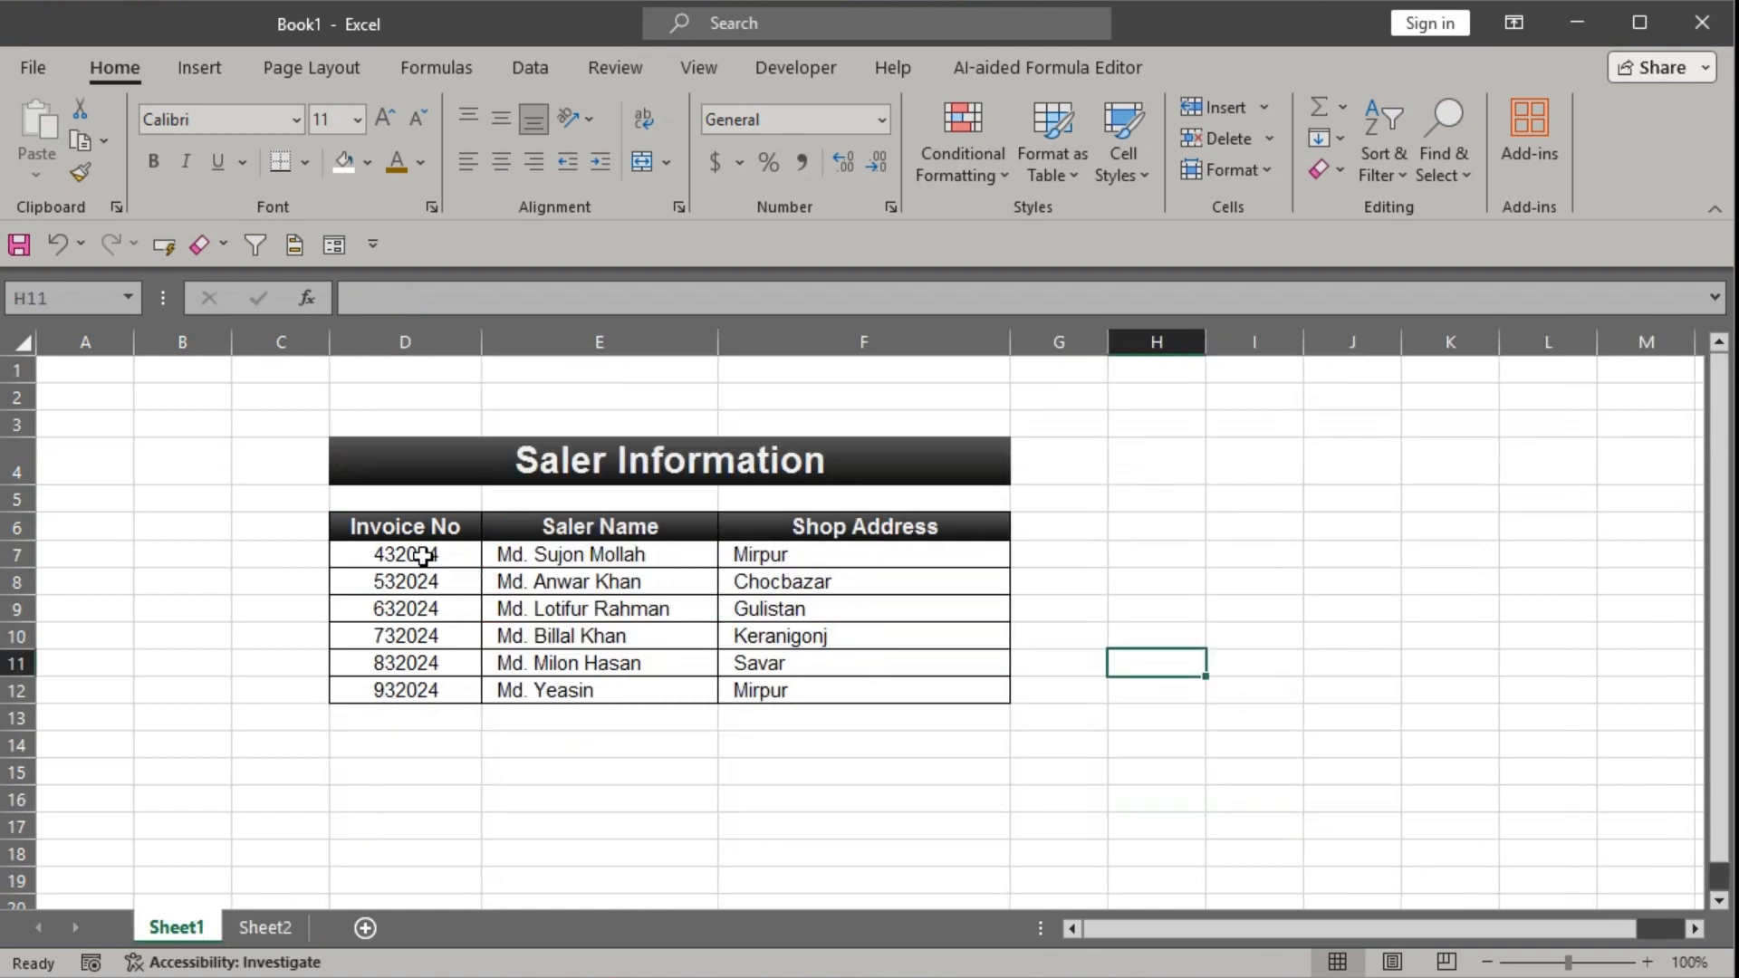
drag(423, 556, 803, 567)
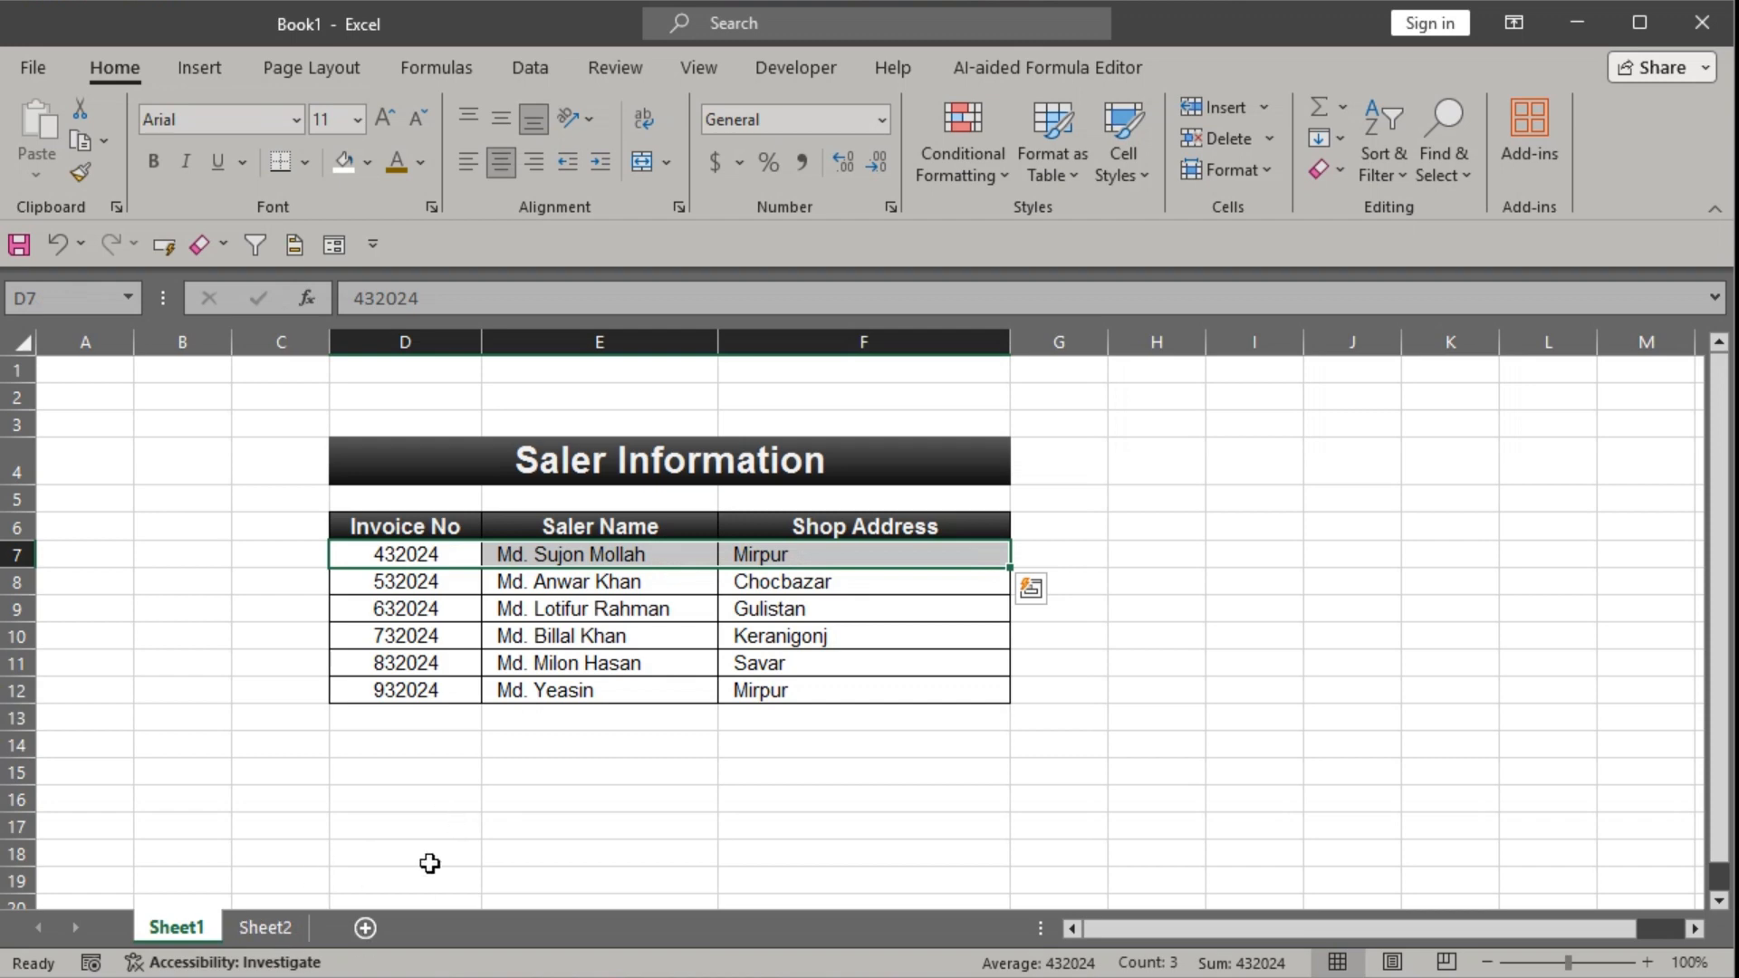
click(275, 927)
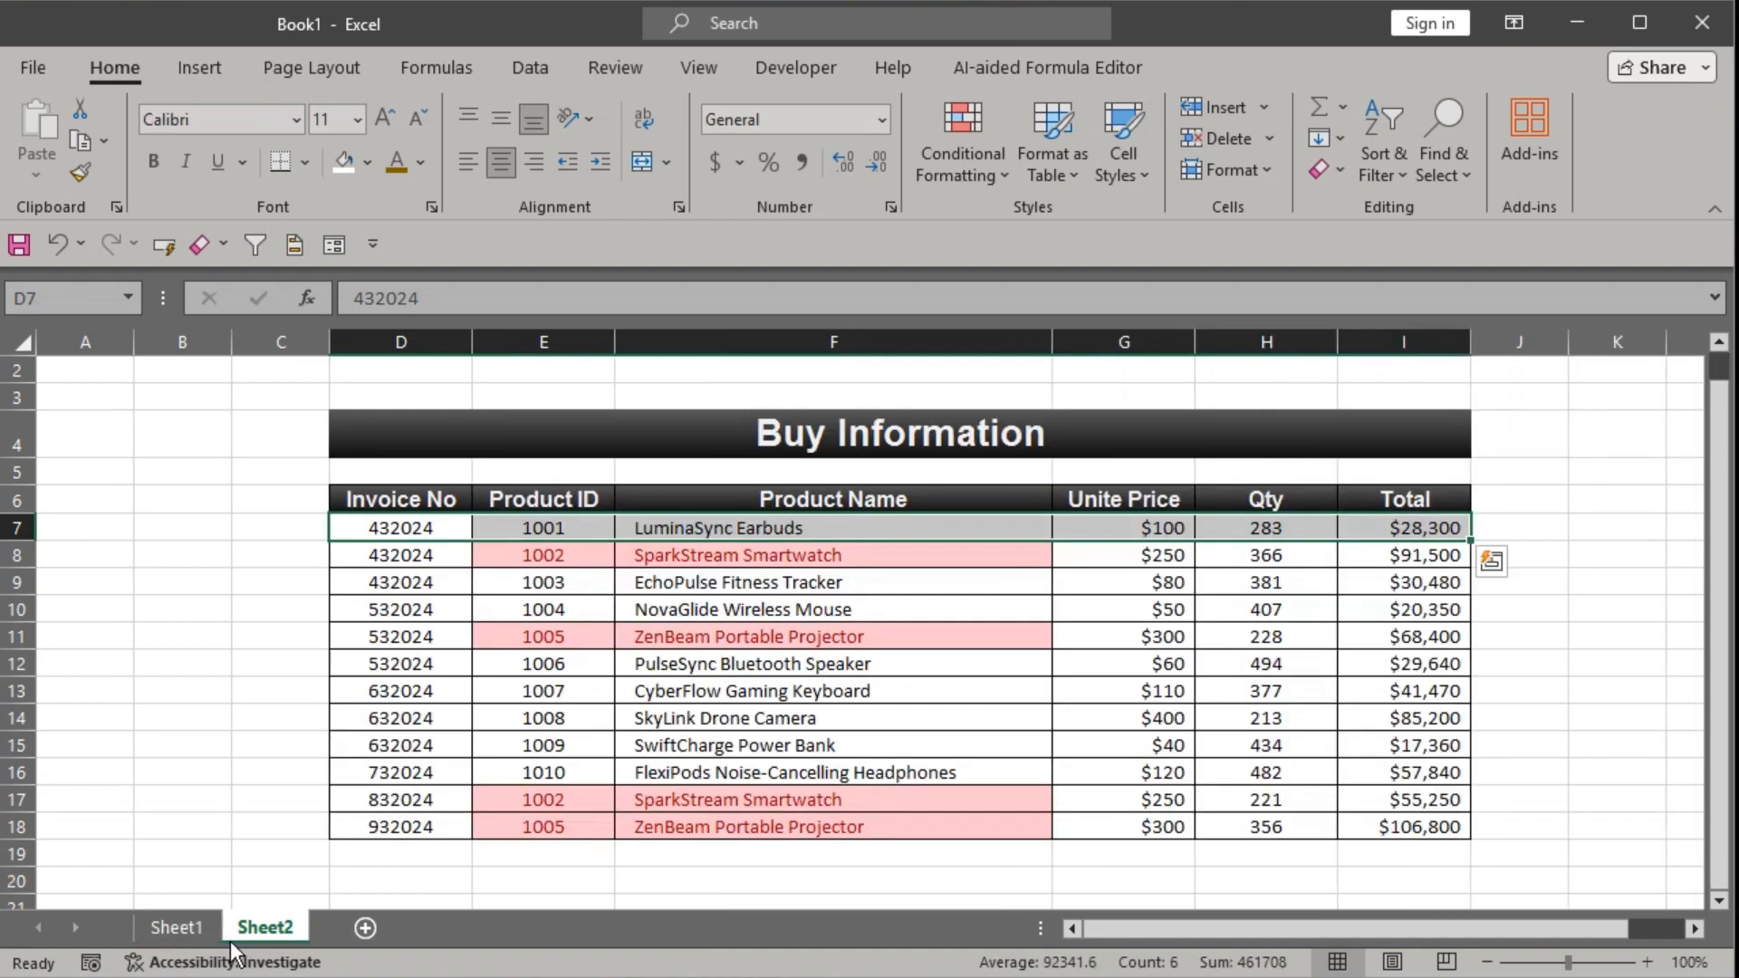
click(181, 928)
click(273, 927)
Rename Sheet1 as "Saler Info".
click(178, 927)
double_click(178, 927)
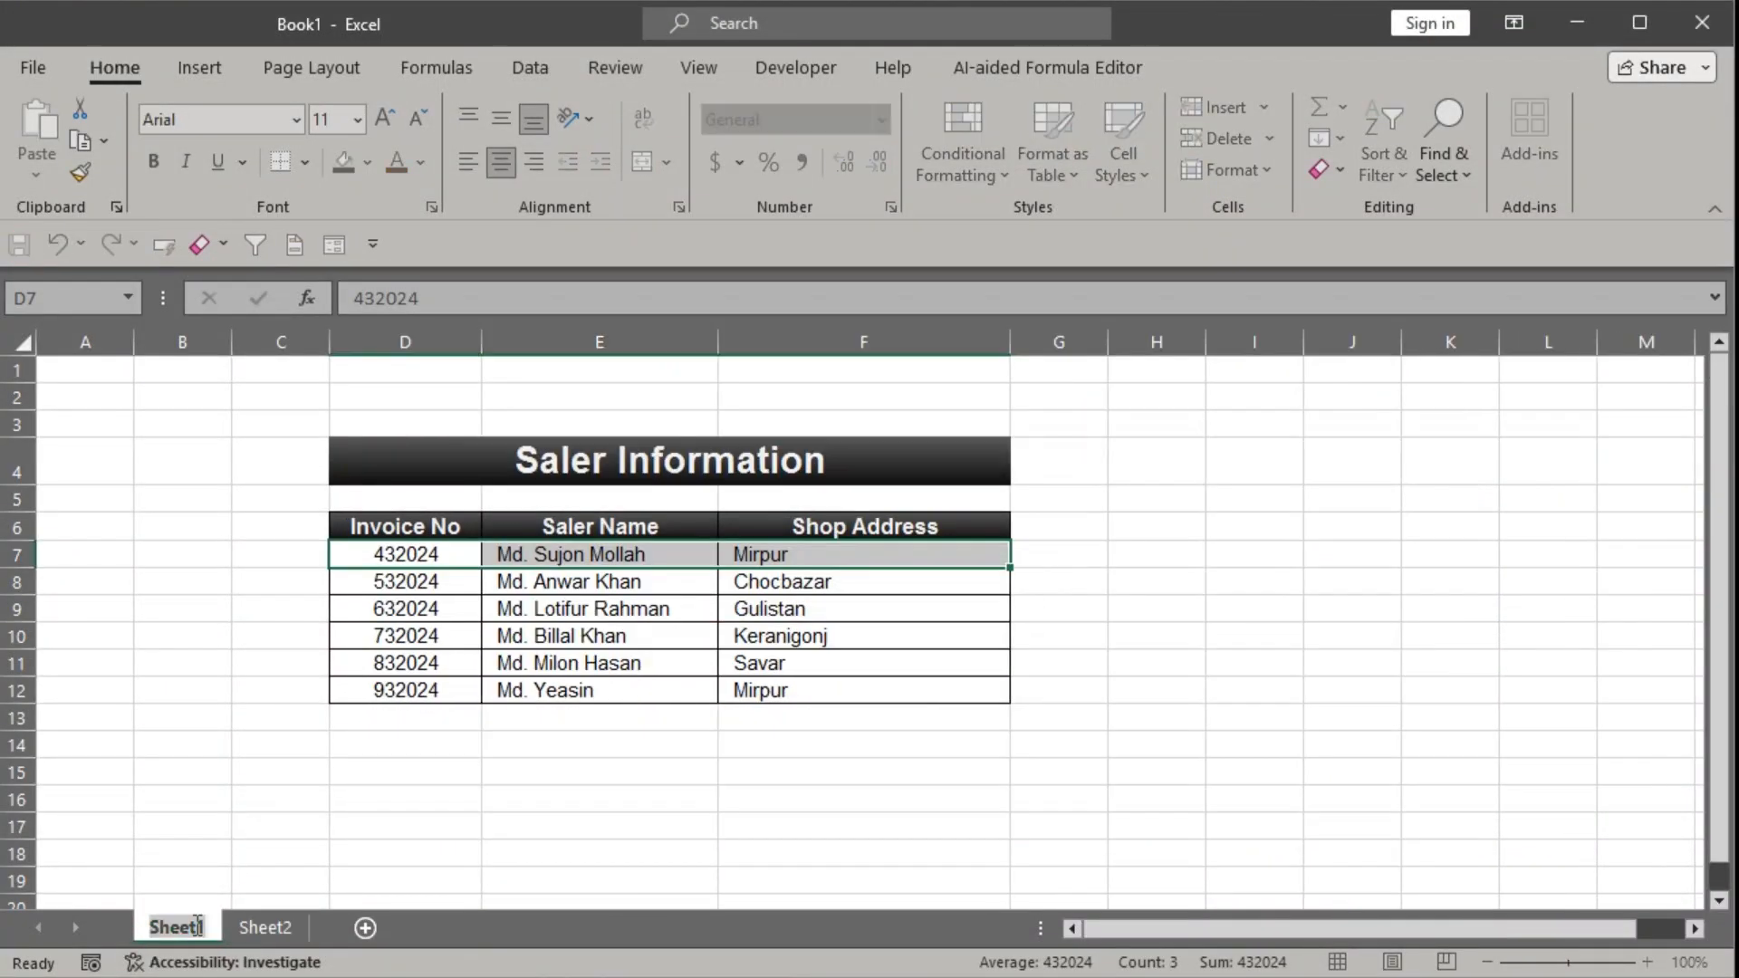
text(Saler)
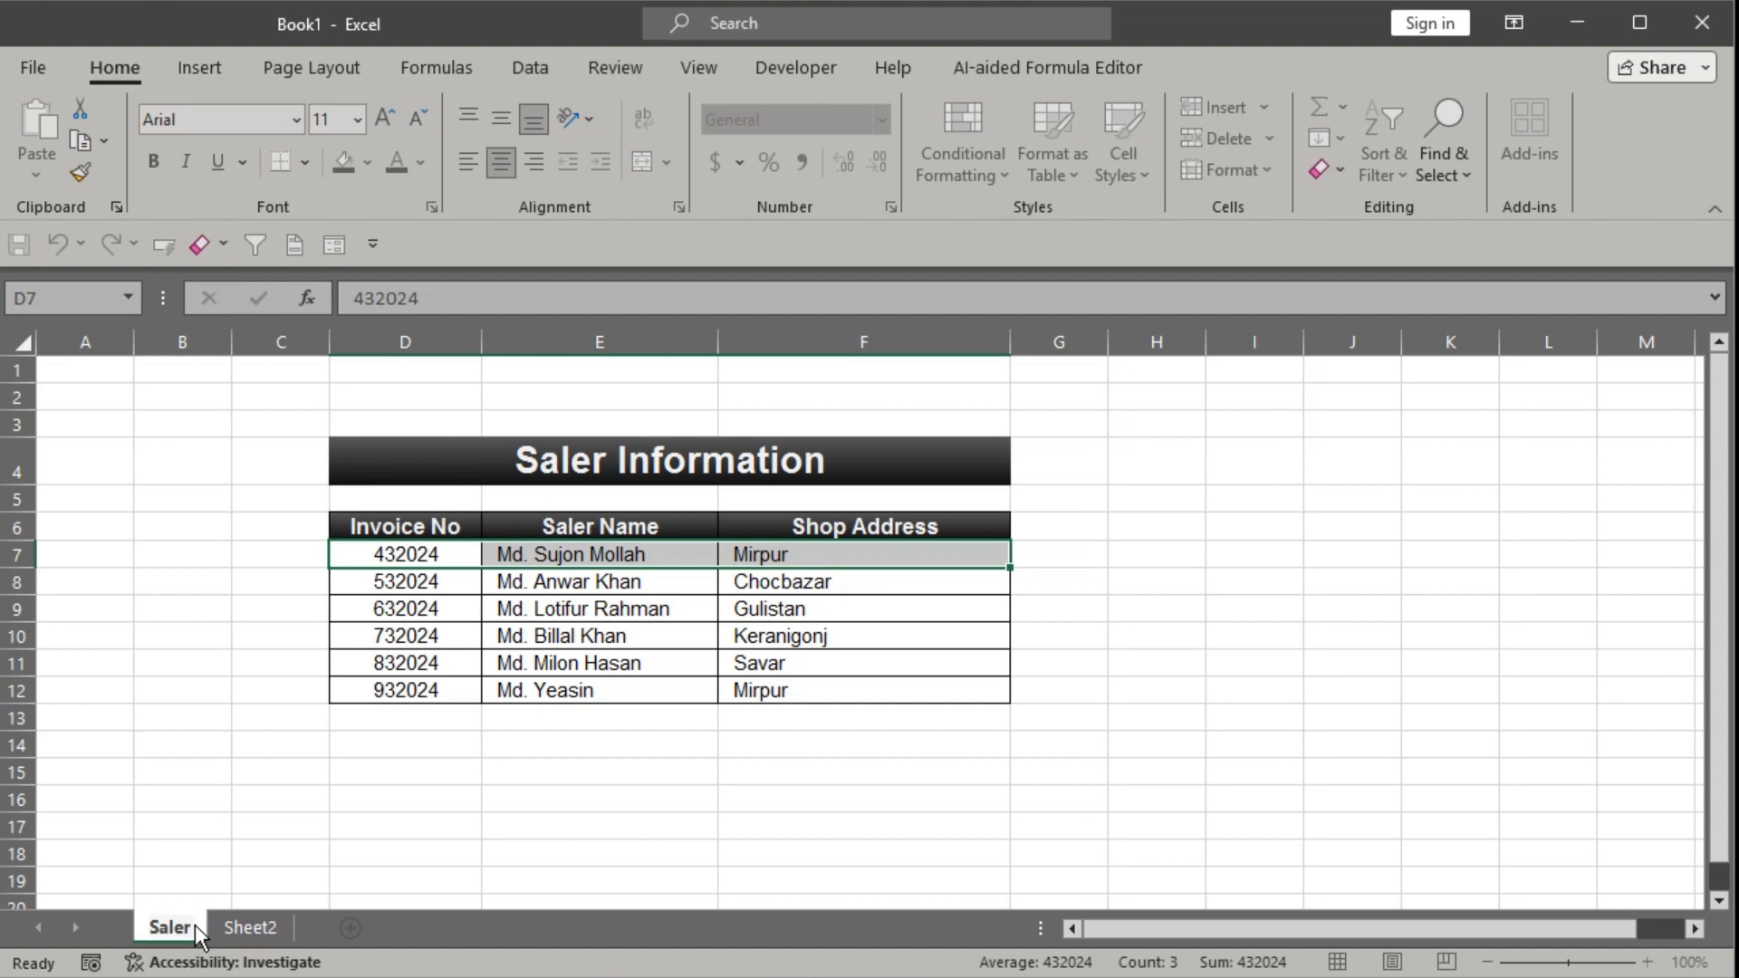
text( Info)
key(Return)
Rename Sheet2 as "Buy Info".
double_click(302, 933)
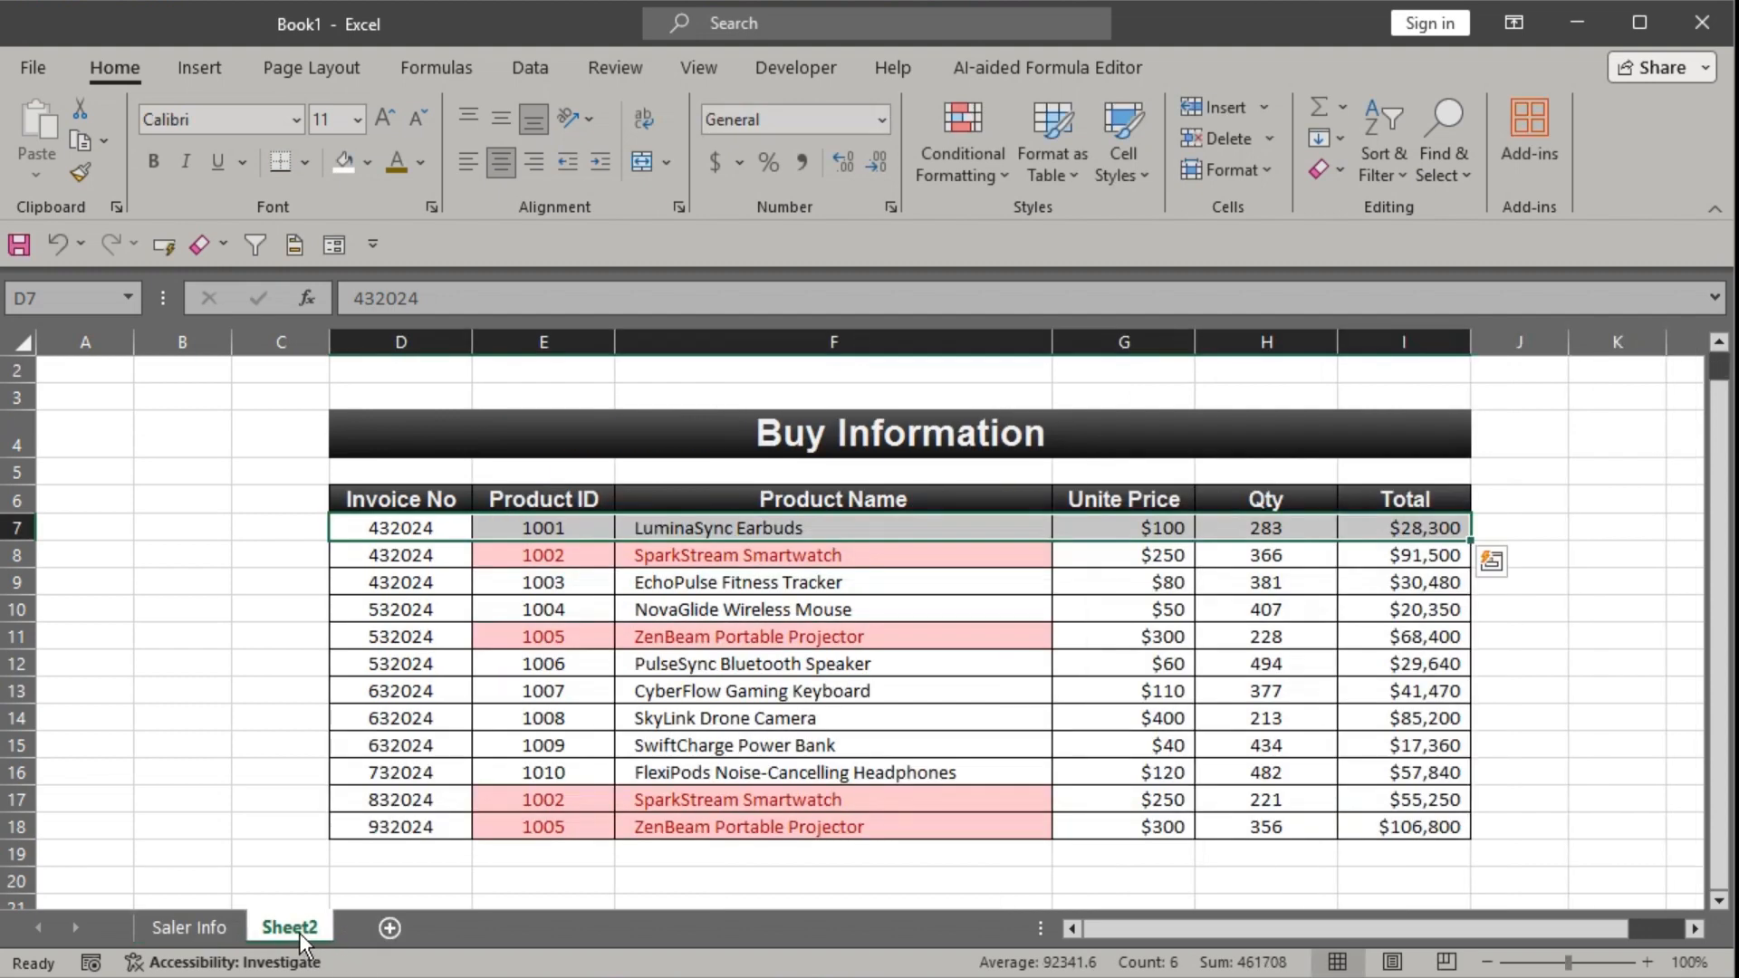
text(Bu)
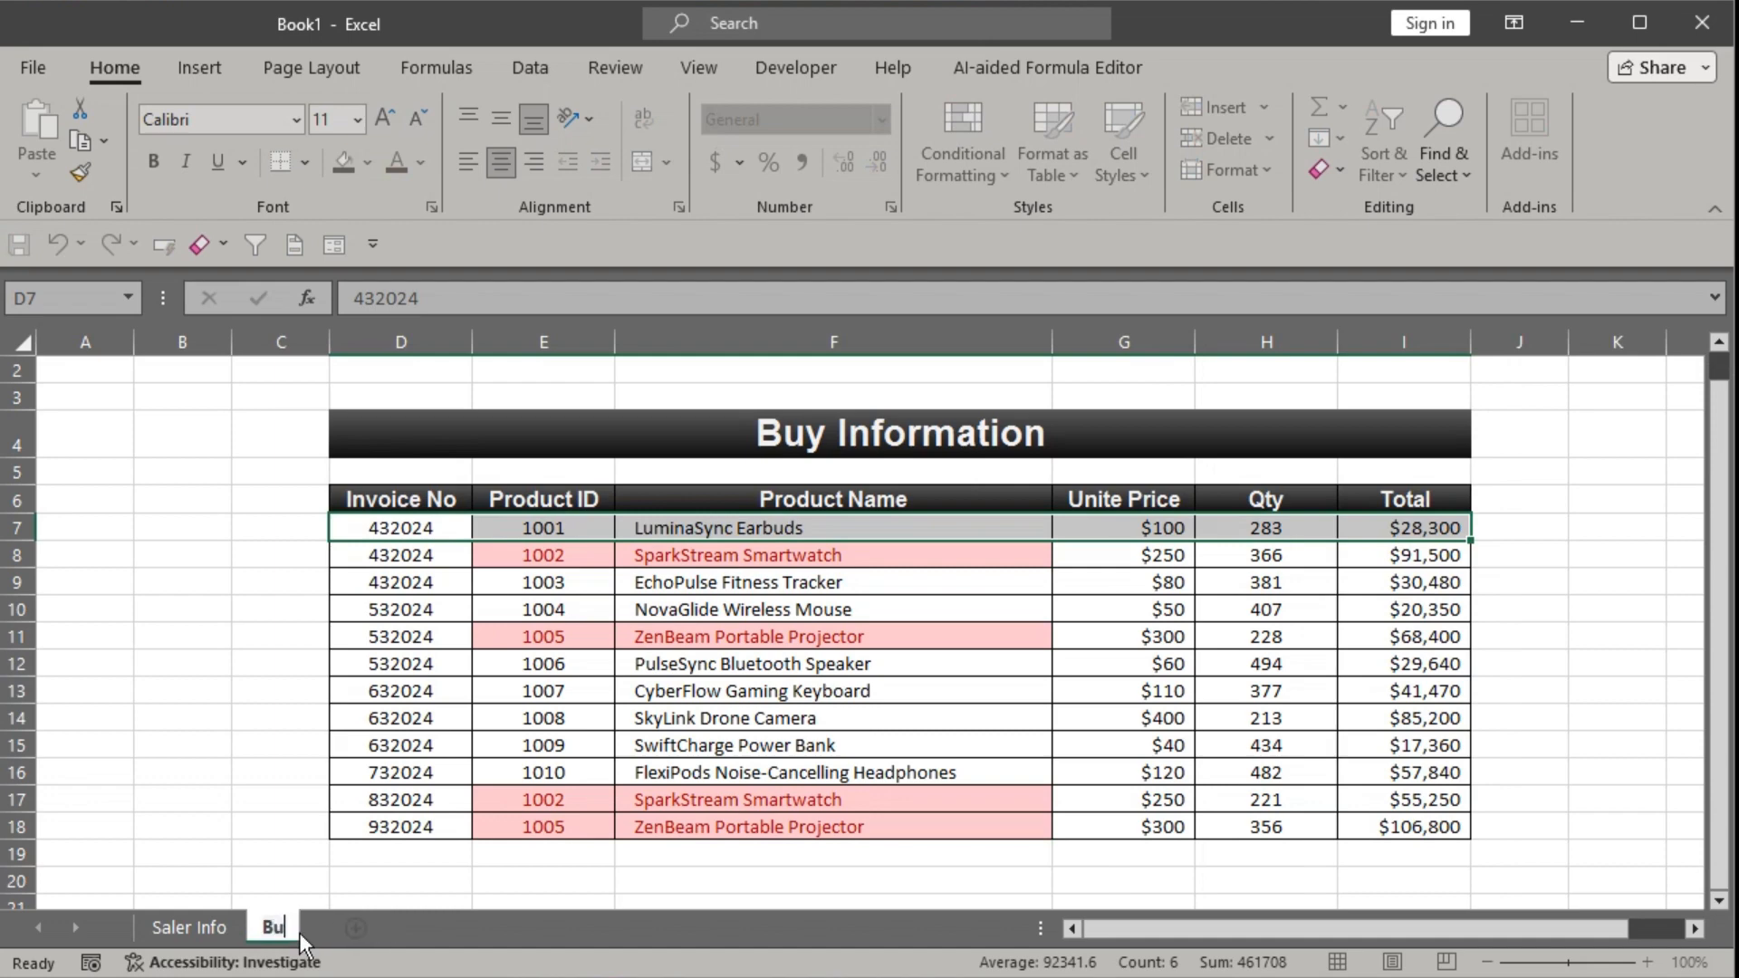
text(y Info)
key(Return)
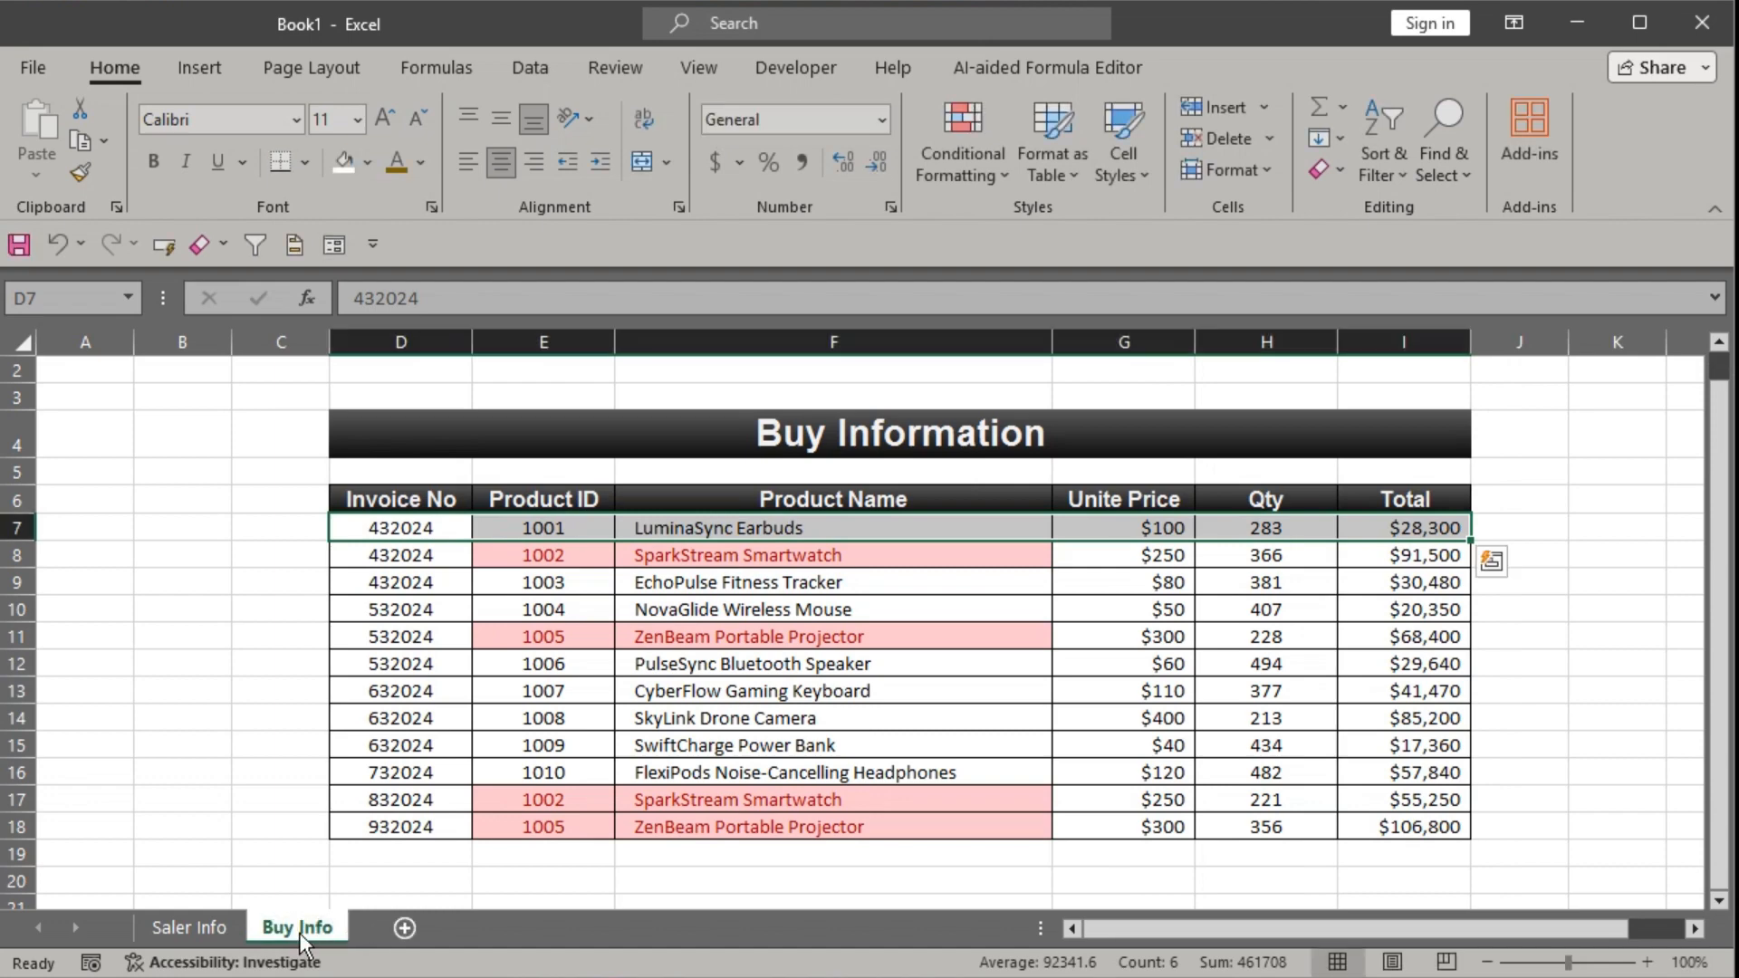
Convert the range D6:F12 on the Saler Info sheet into an Excel table with headers.
click(187, 928)
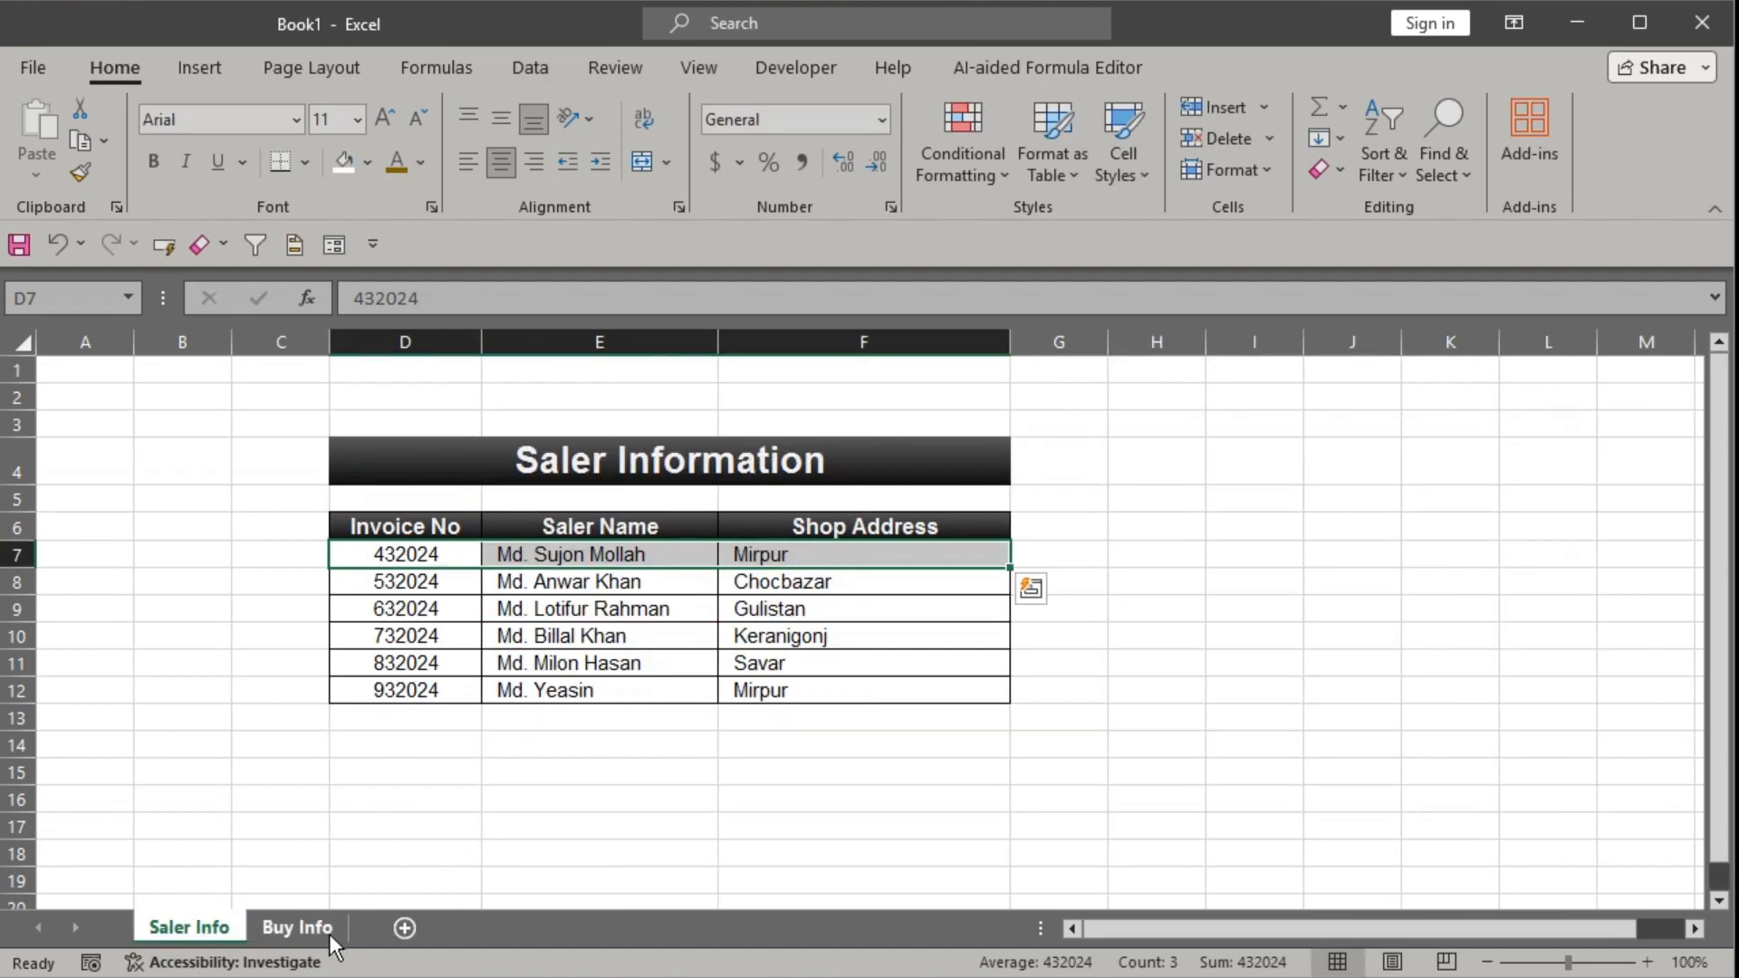
click(299, 928)
click(189, 927)
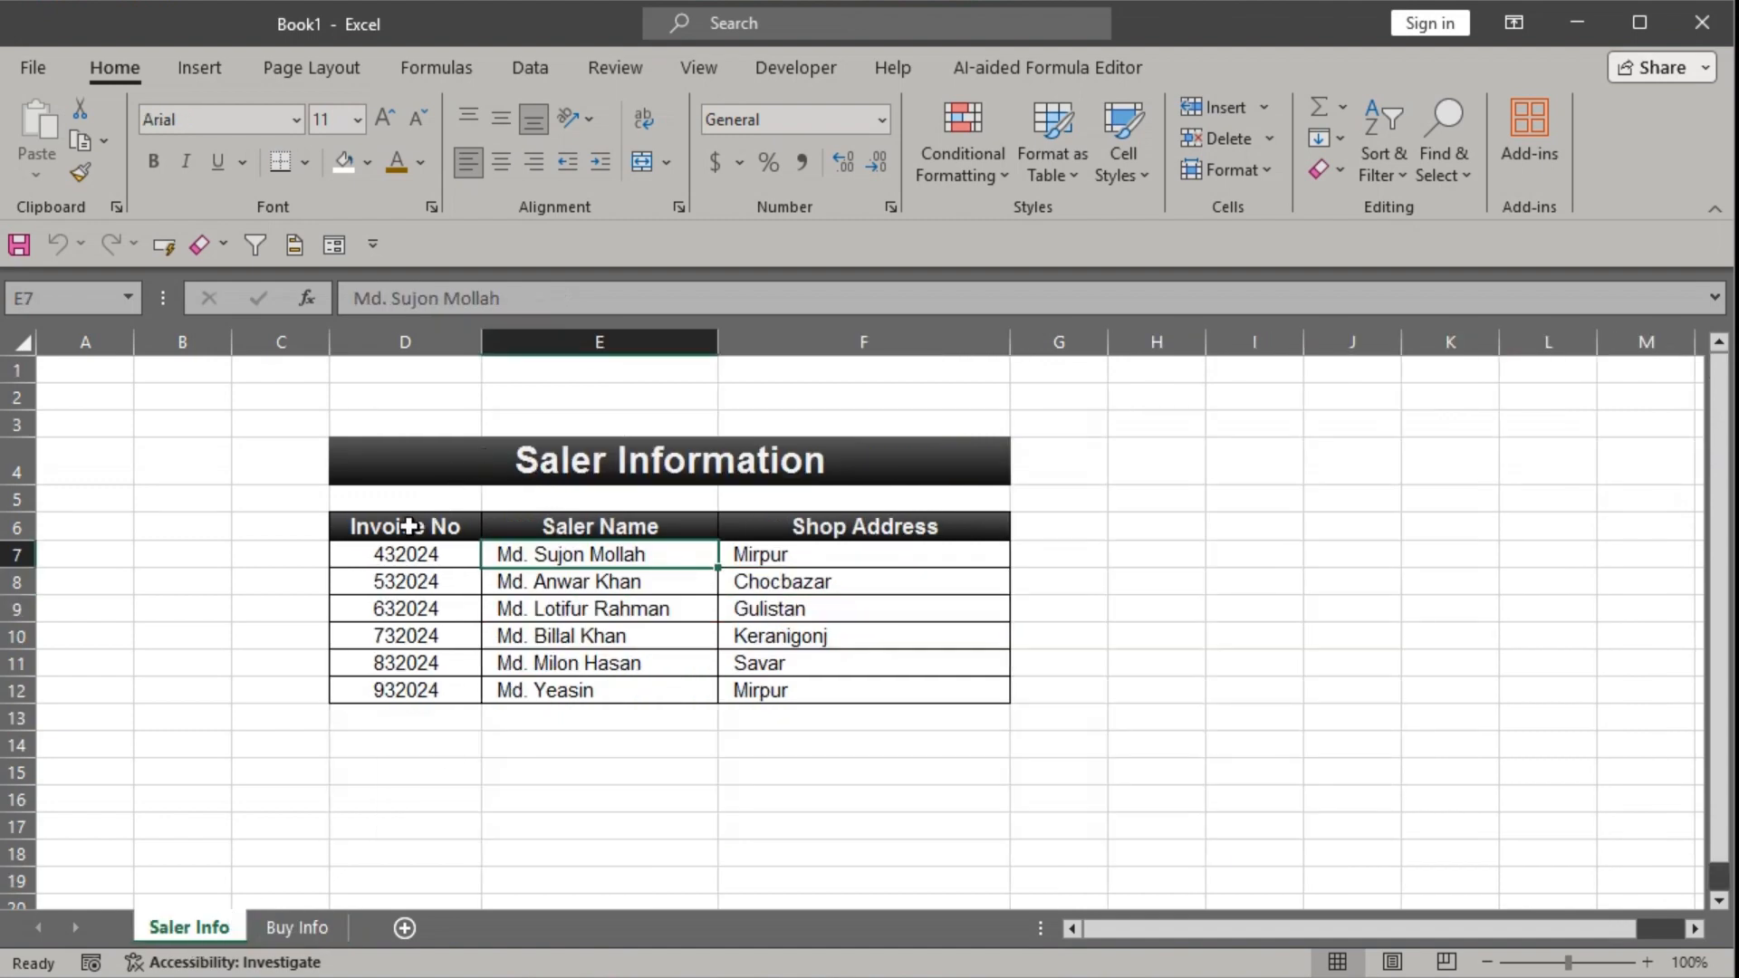
drag(409, 526, 869, 685)
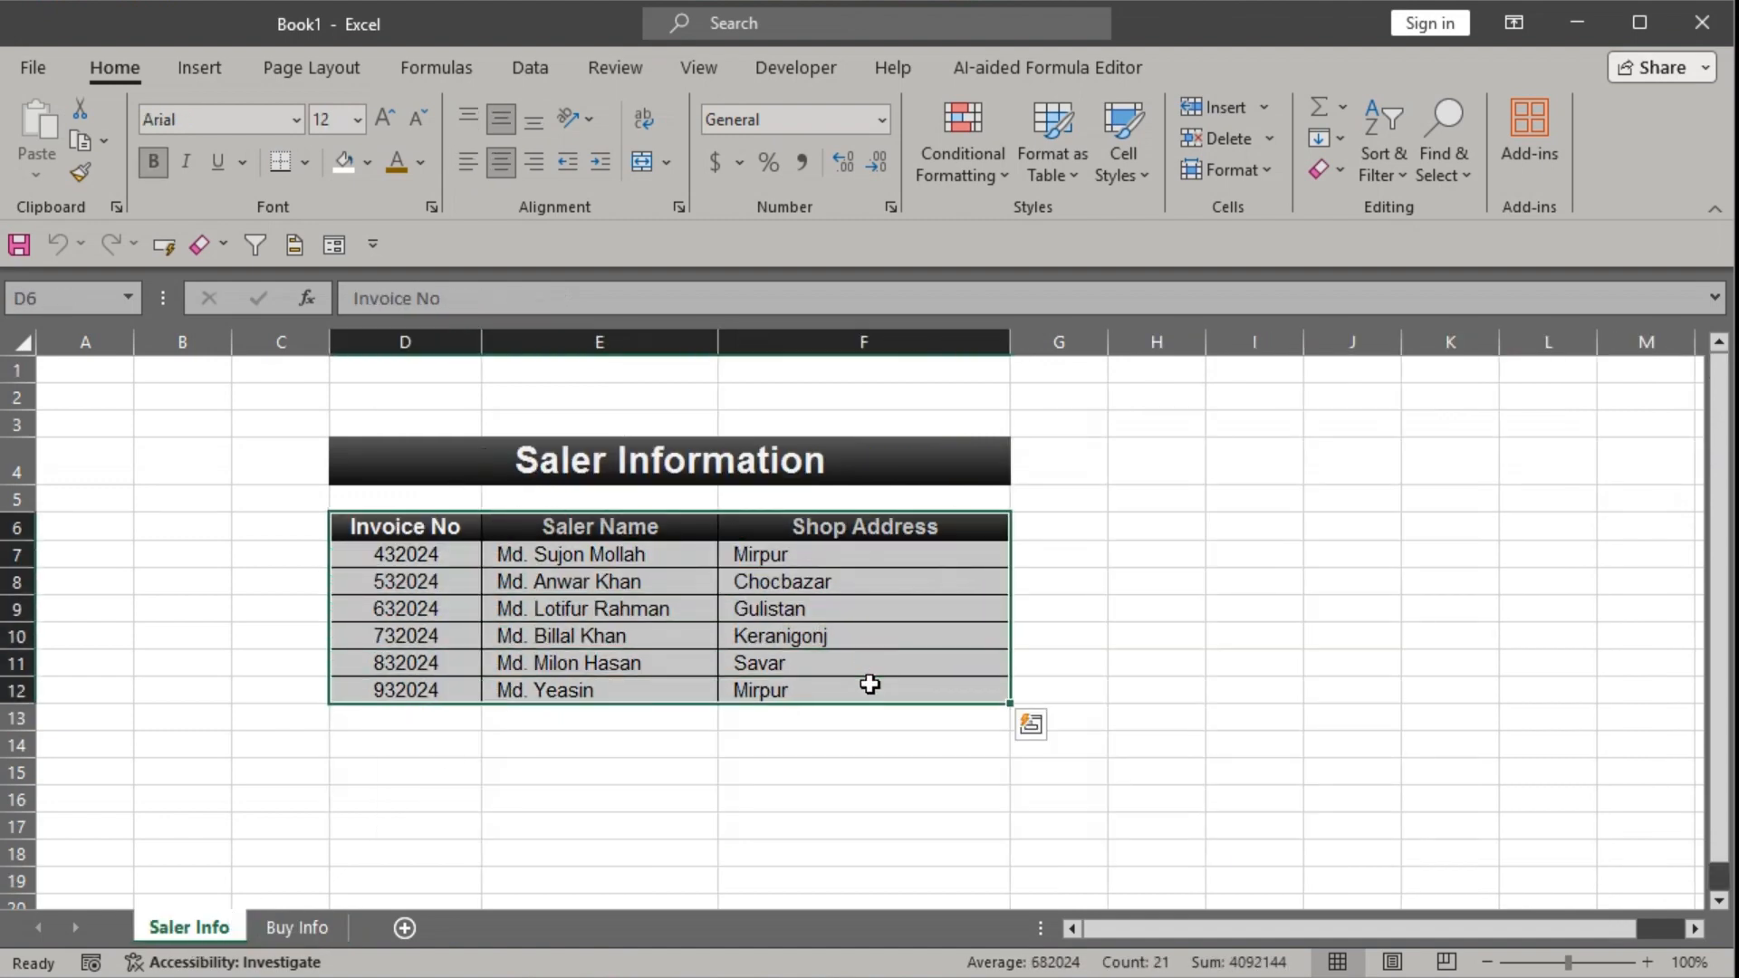
key(ctrl+1)
key(Escape)
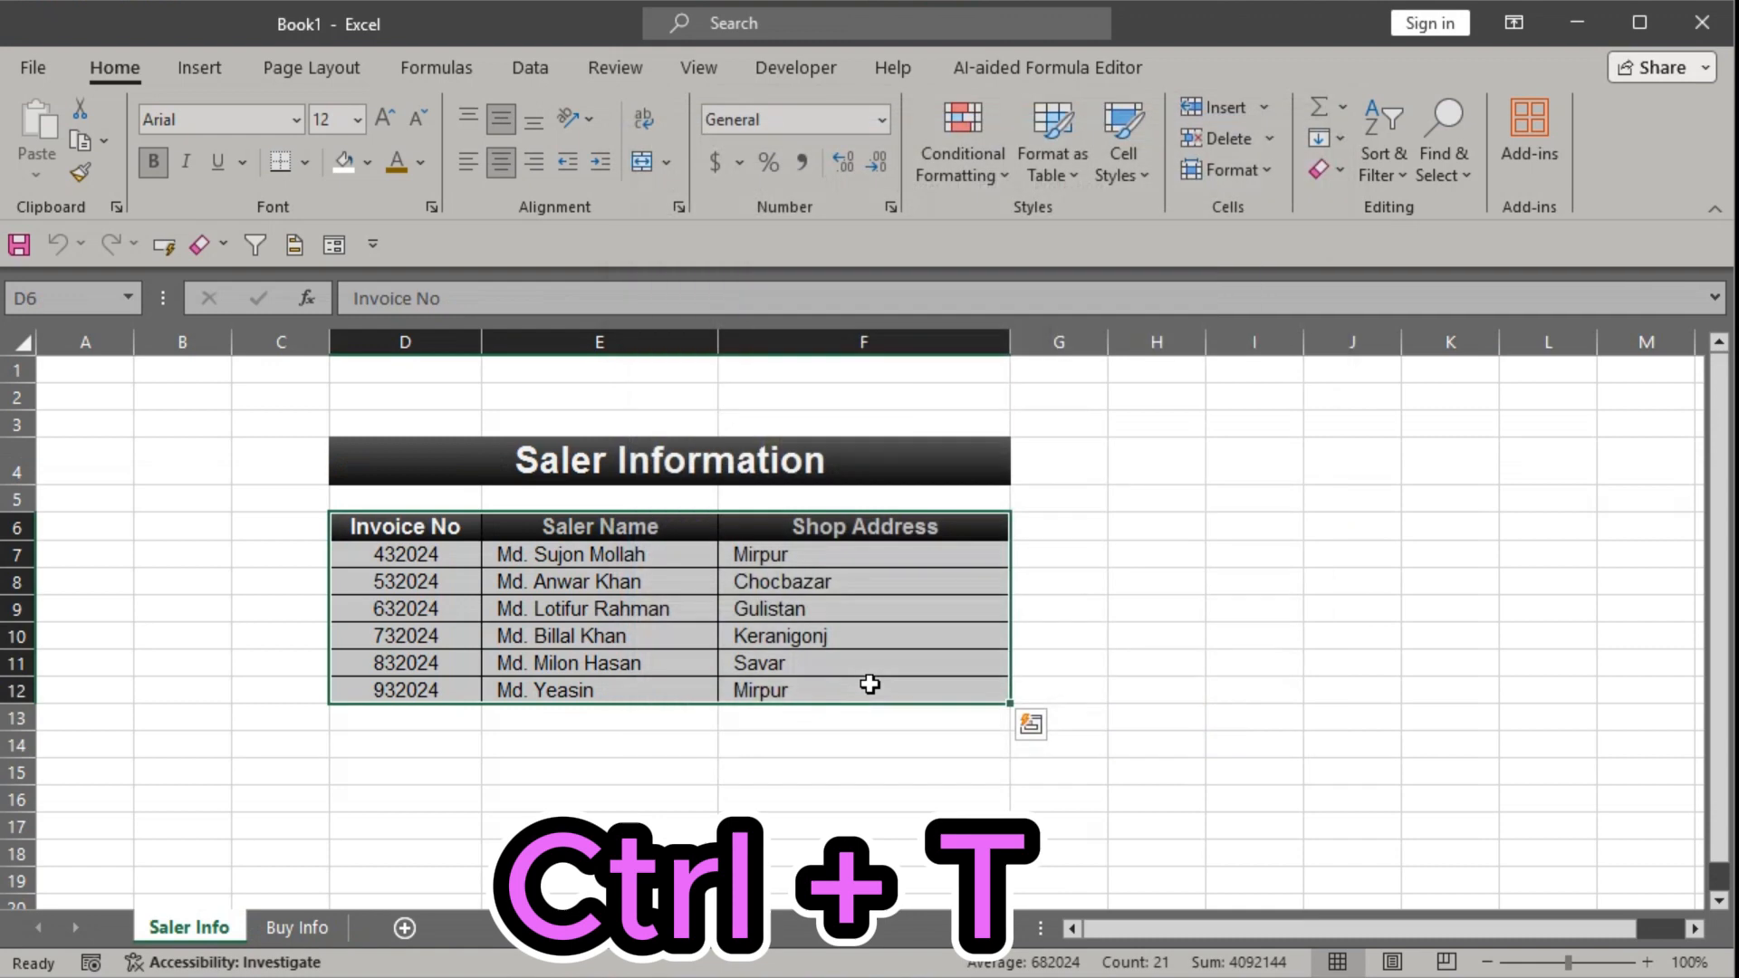
key(ctrl+t)
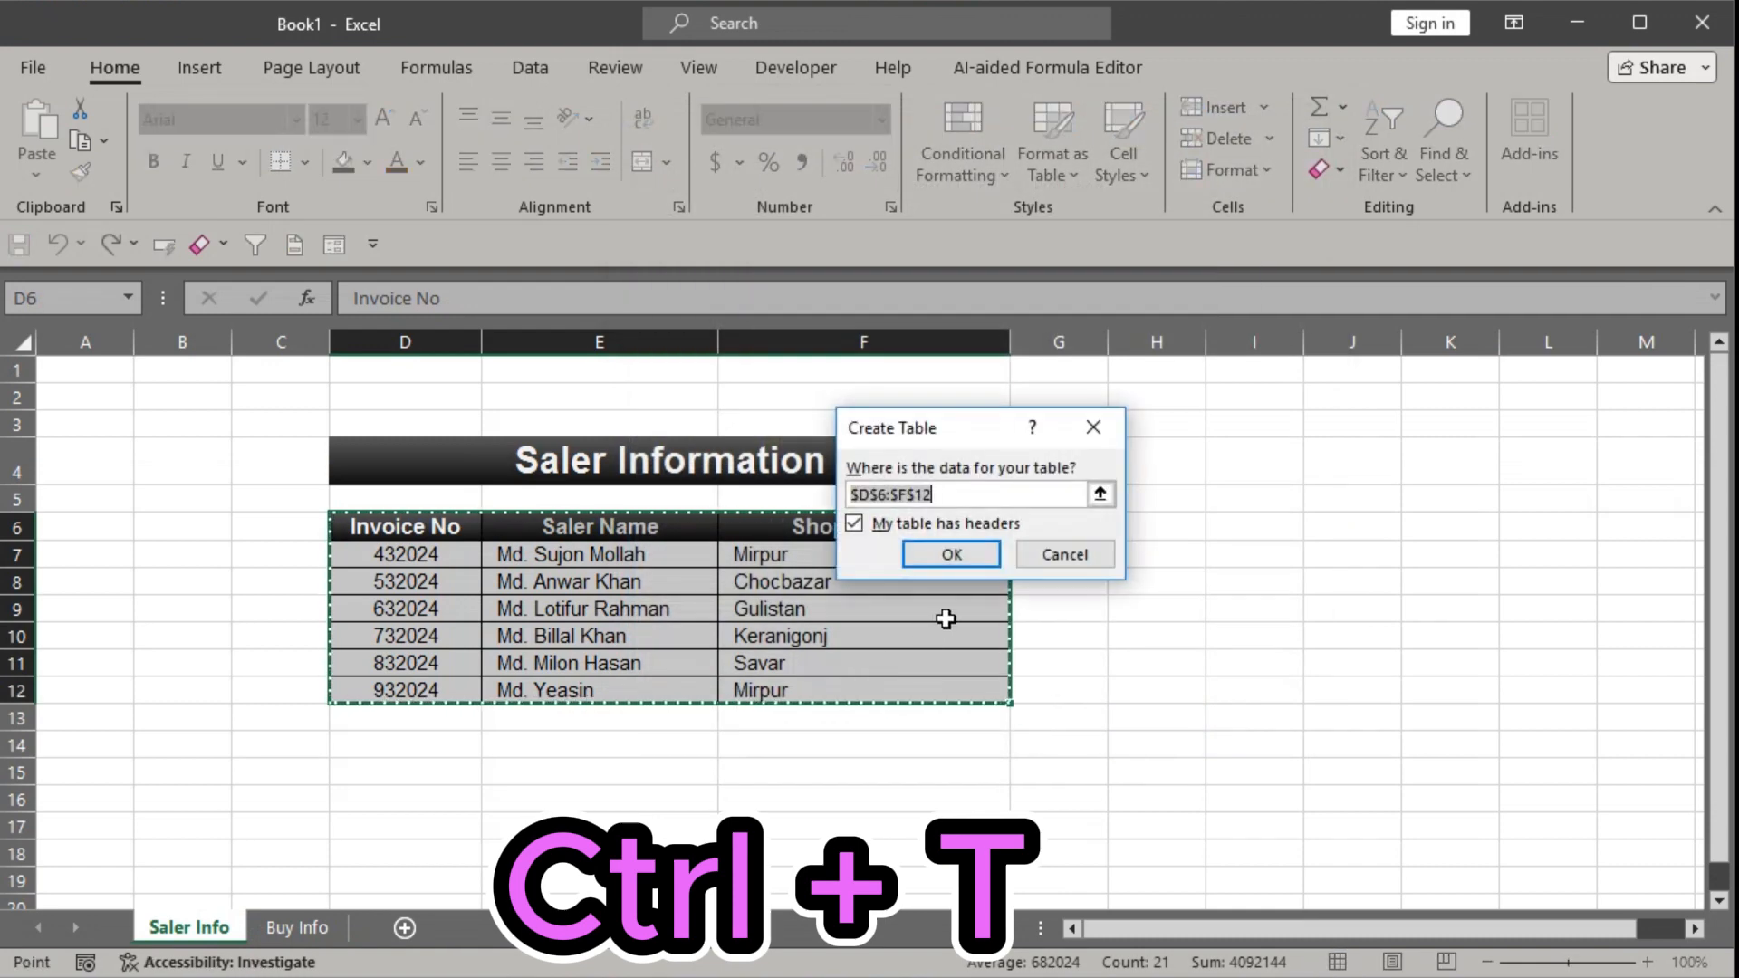
click(951, 558)
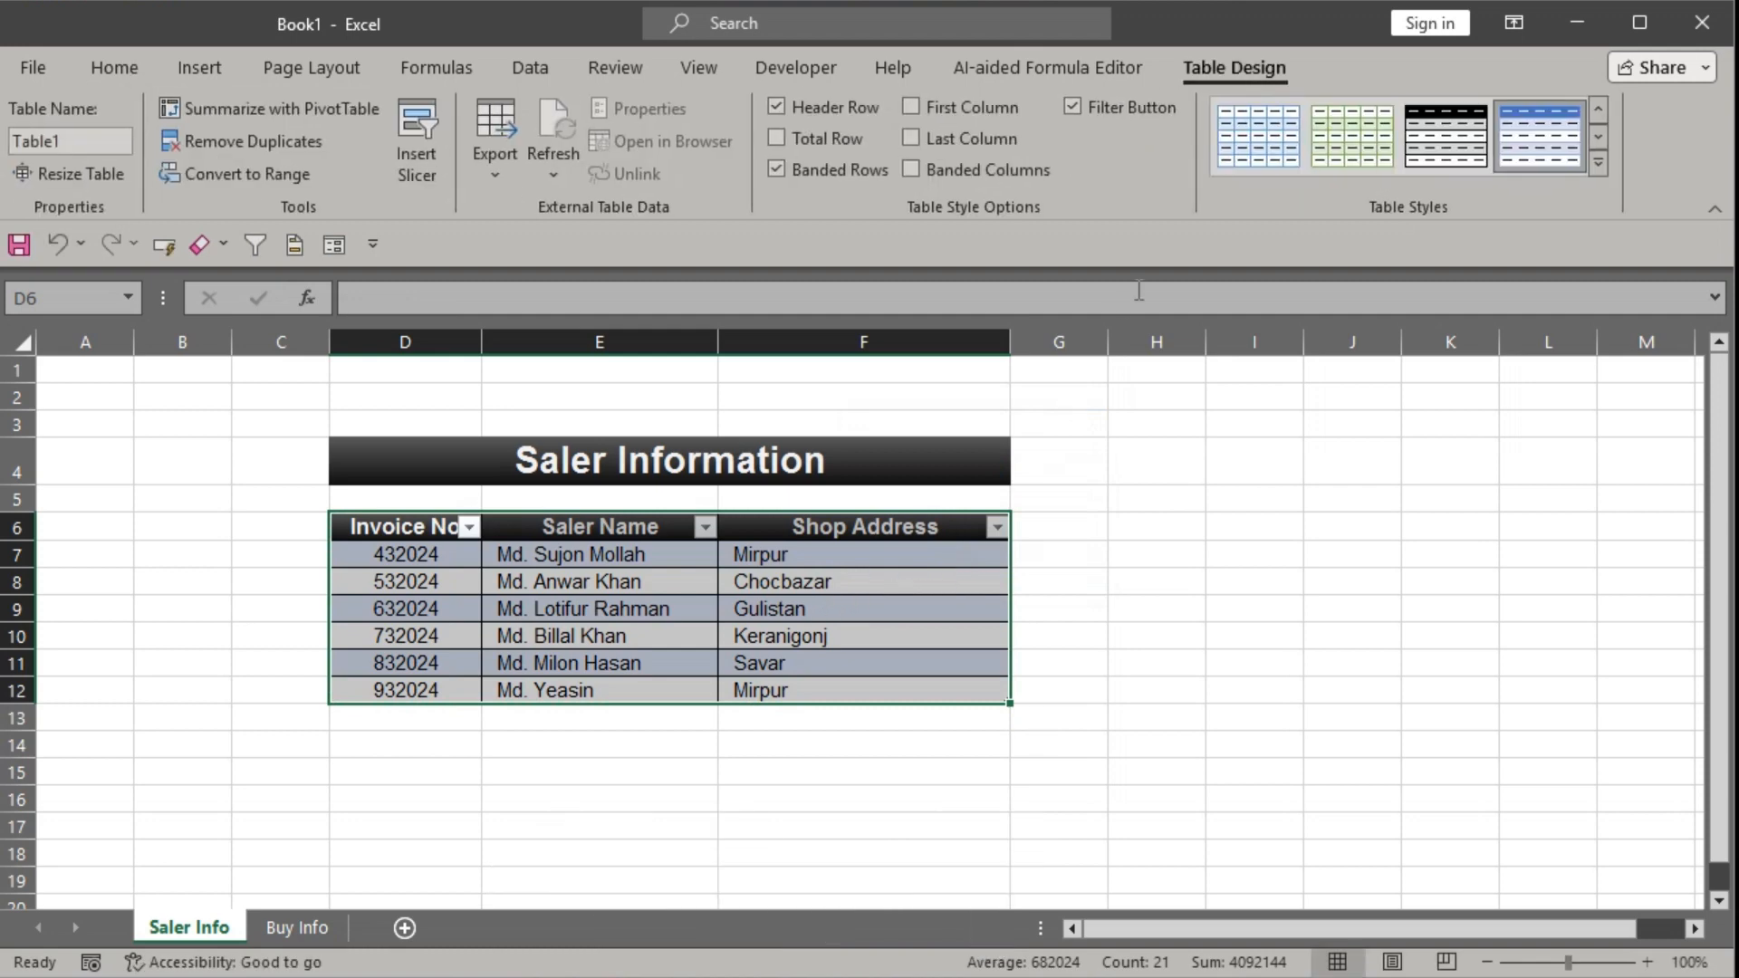
Apply the first plain, uncoloured style of the Light group to the Saler Information table.
click(1598, 163)
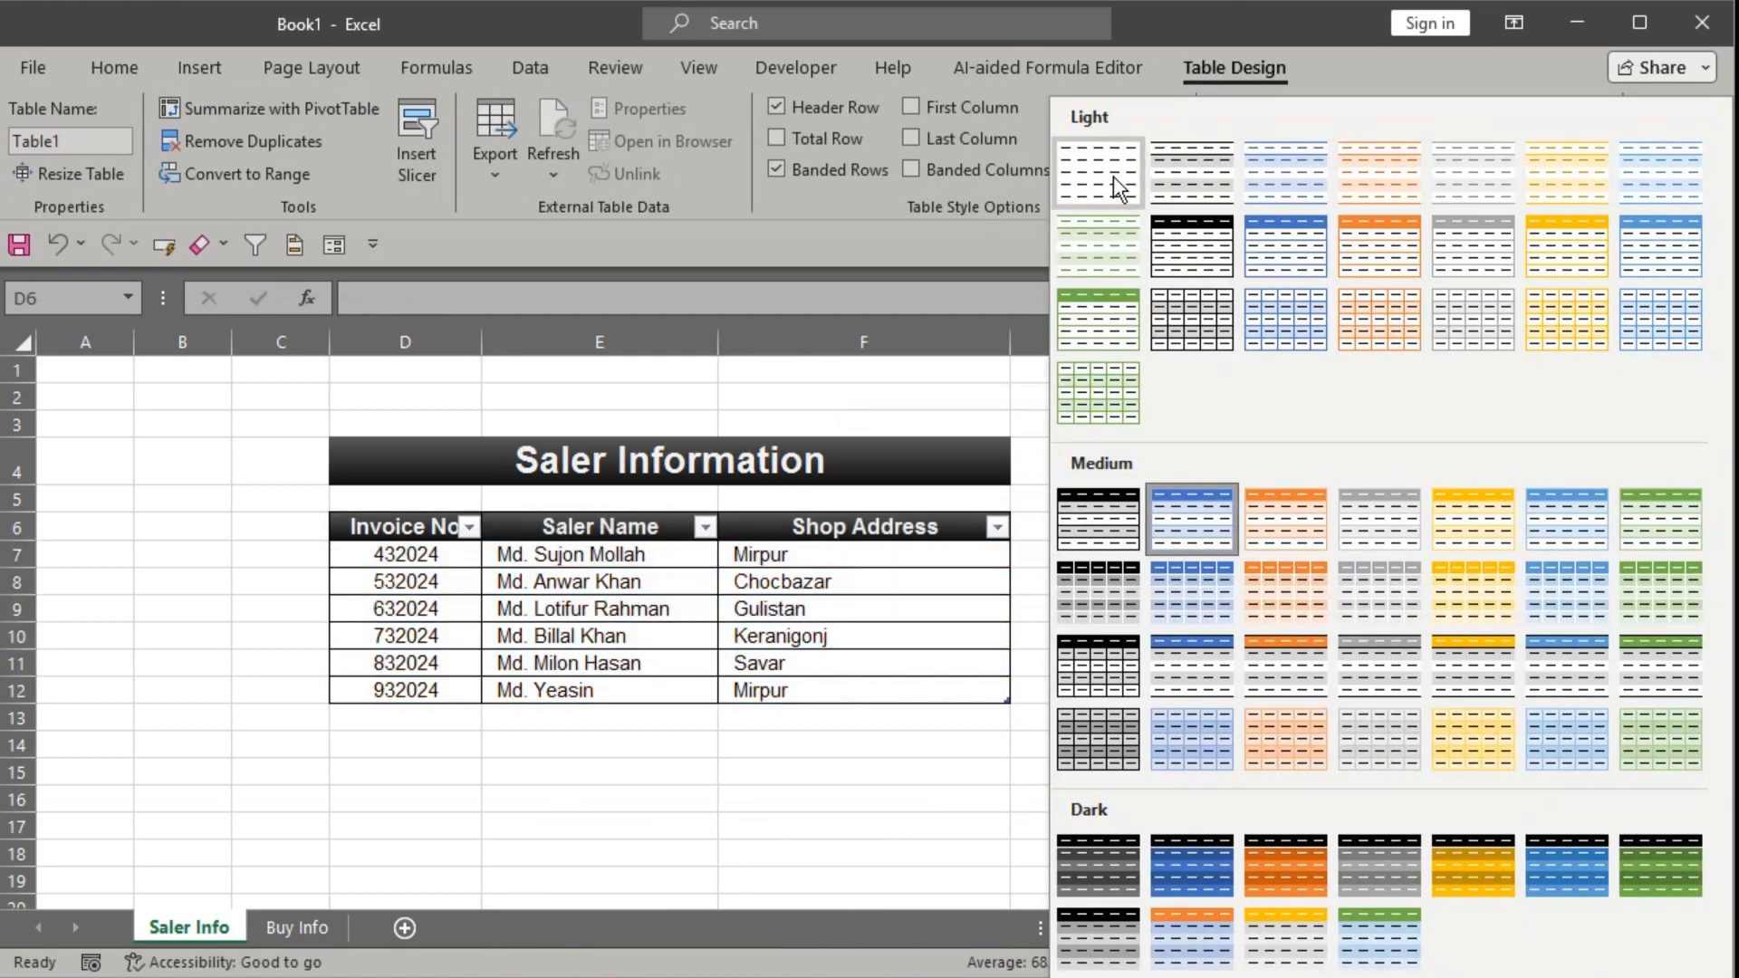
click(1112, 176)
click(800, 637)
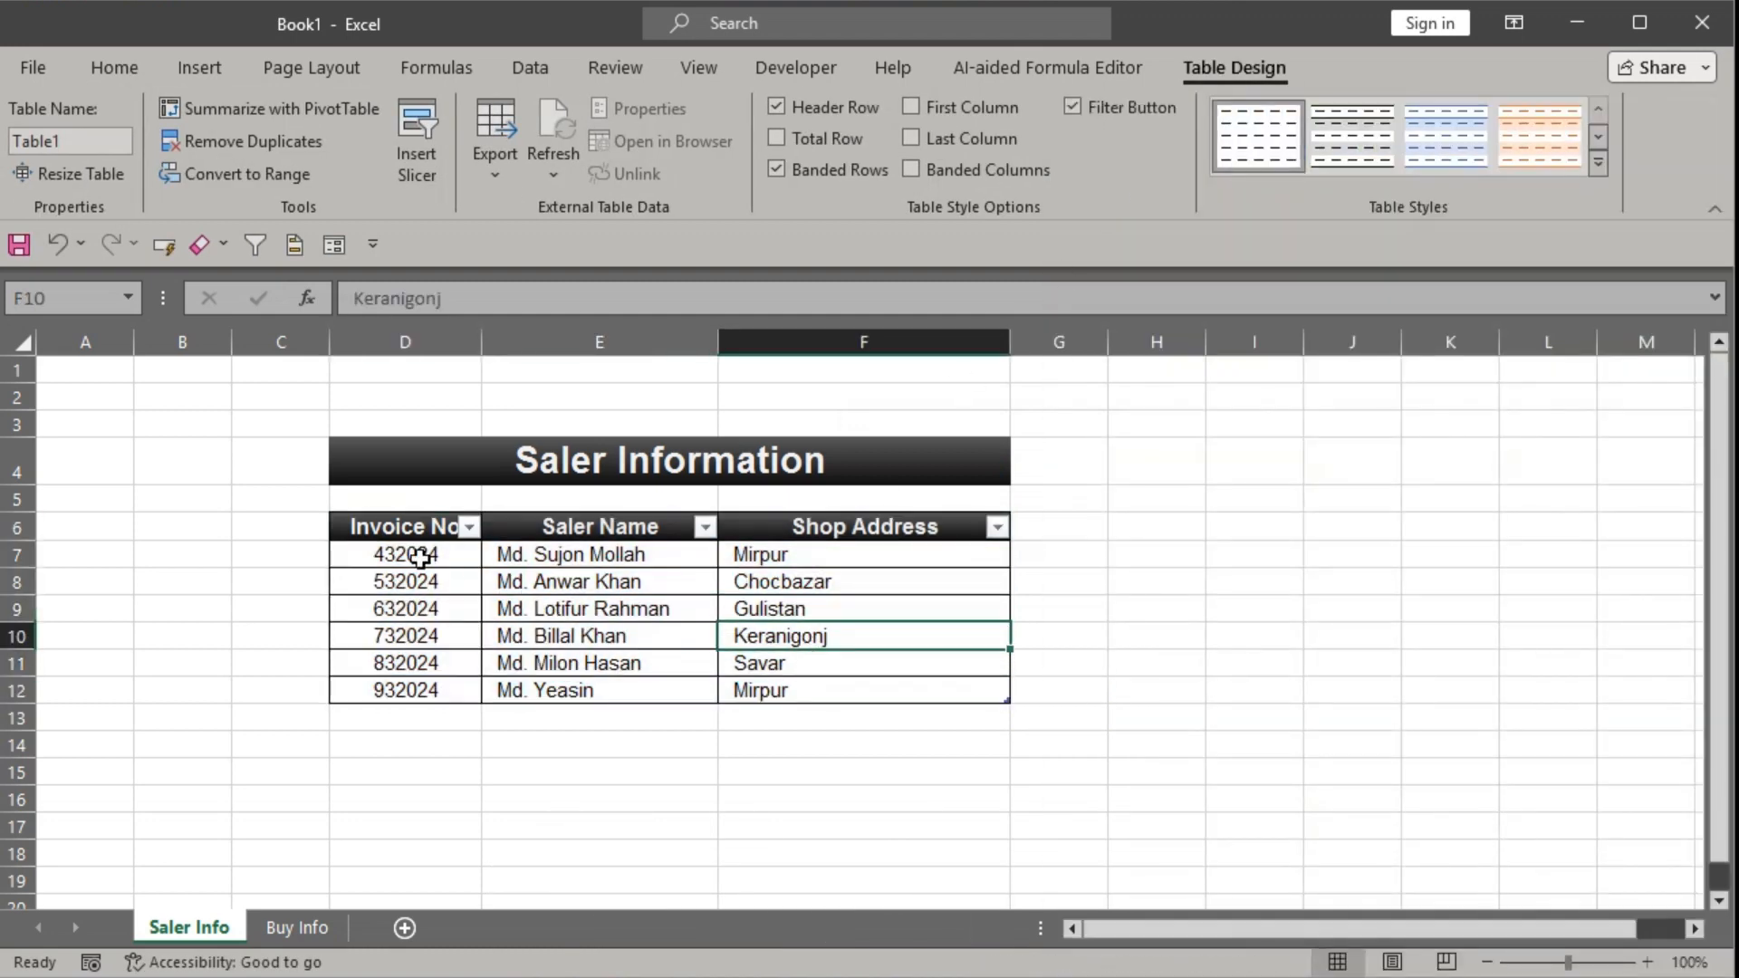
drag(419, 556, 871, 668)
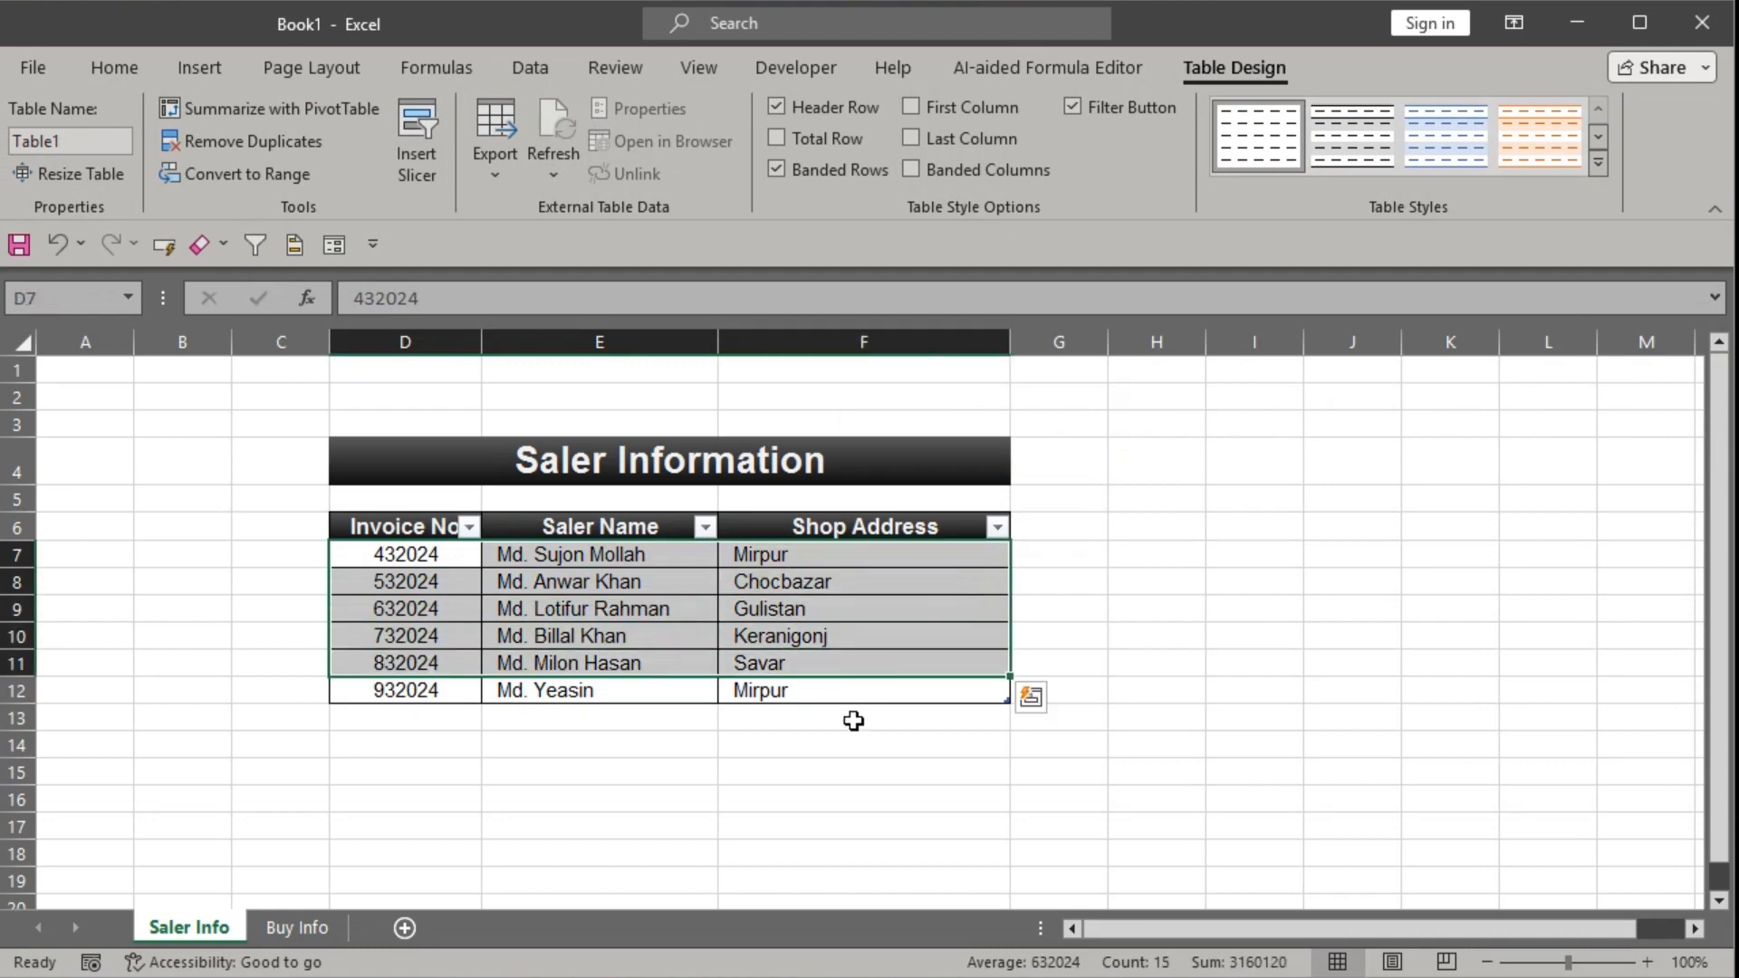
click(650, 615)
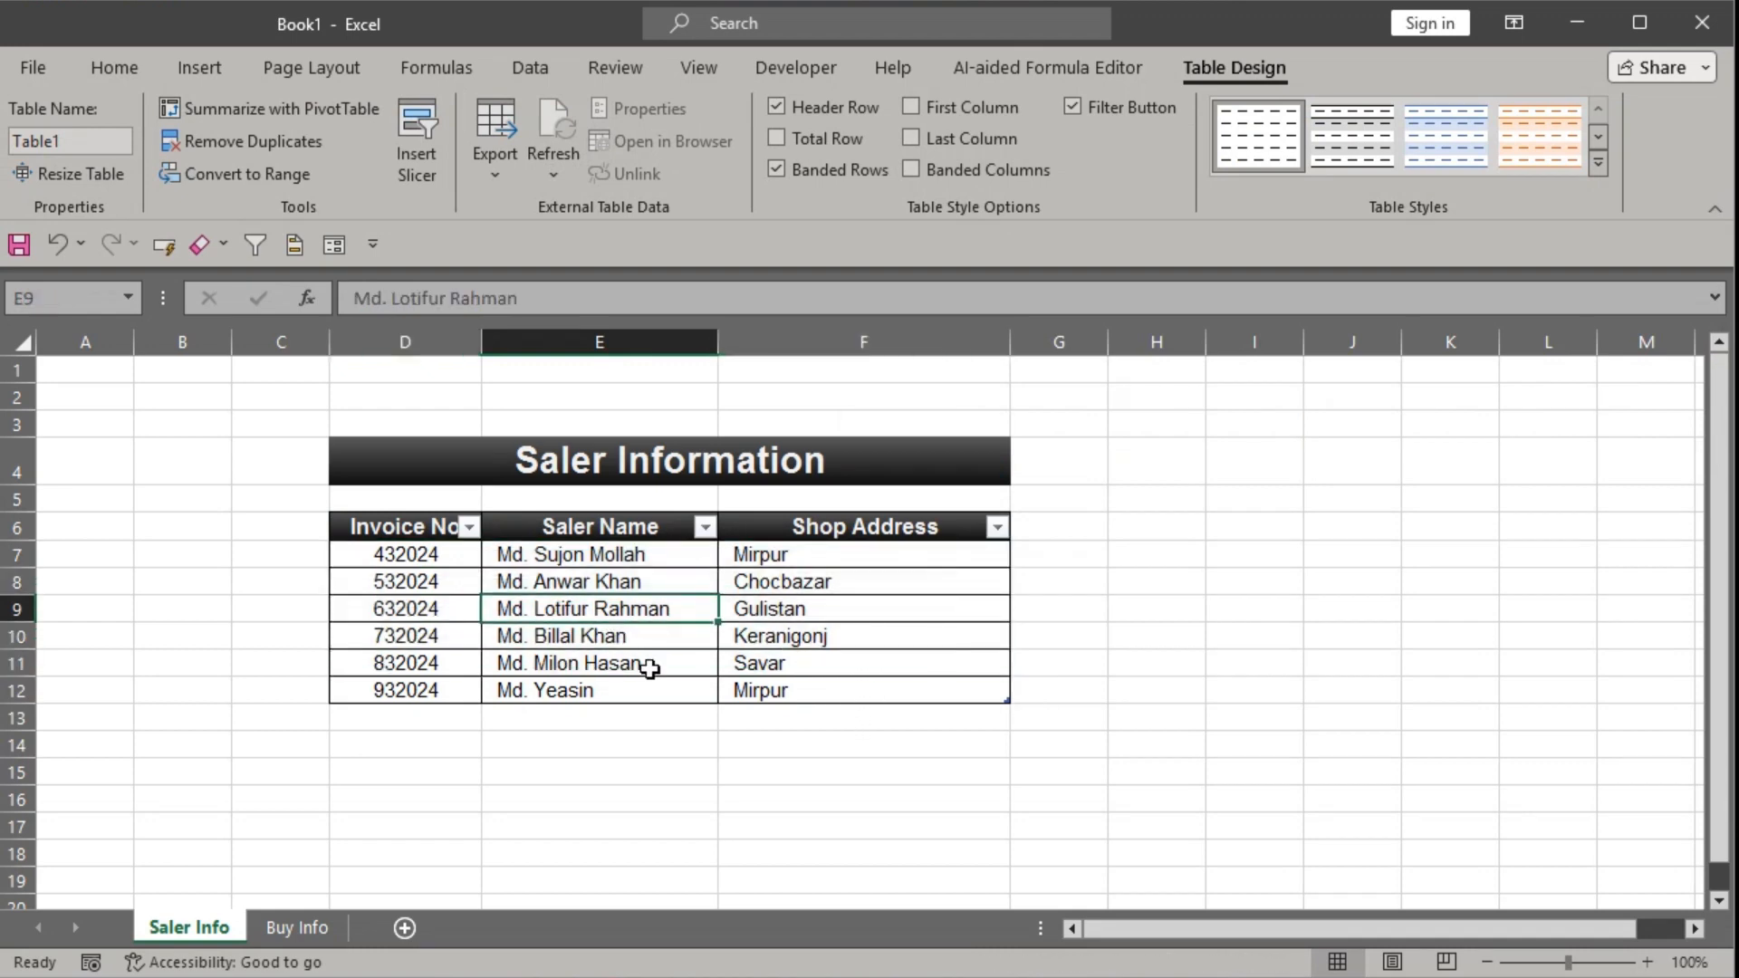
Convert the range D6:I18 on the Buy Info sheet into an Excel table with headers.
click(305, 928)
drag(390, 495, 1388, 828)
key(ctrl+q)
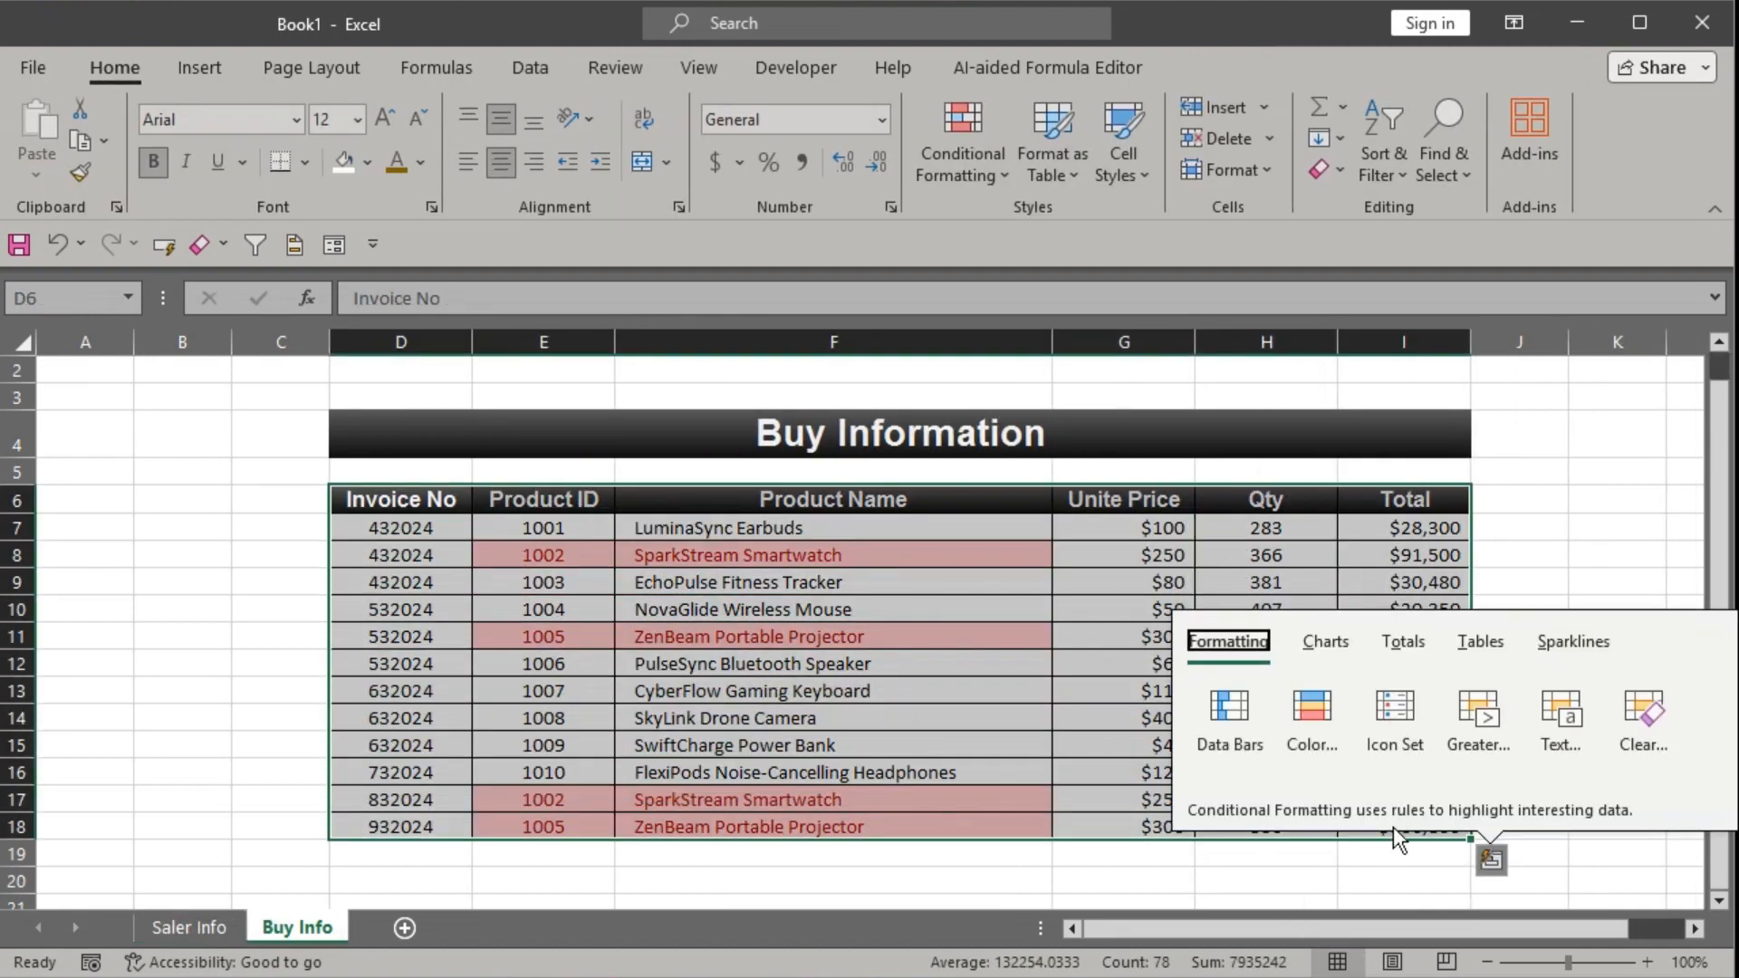
click(664, 664)
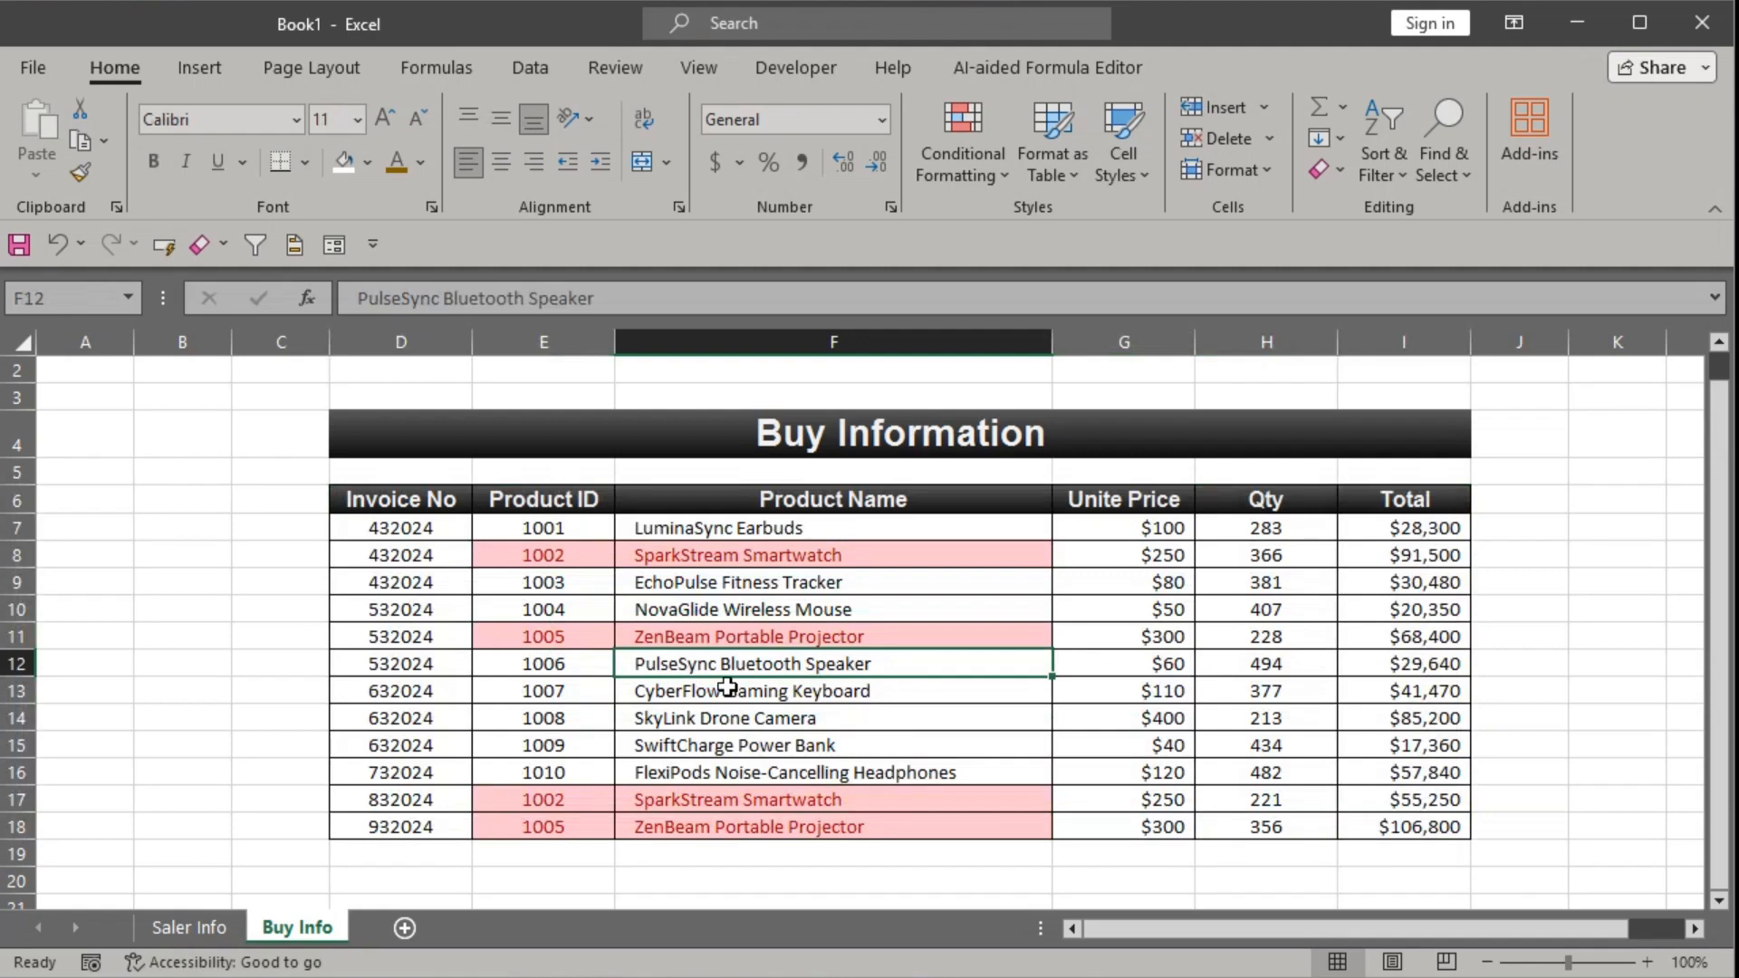
click(367, 500)
shift+click(1373, 824)
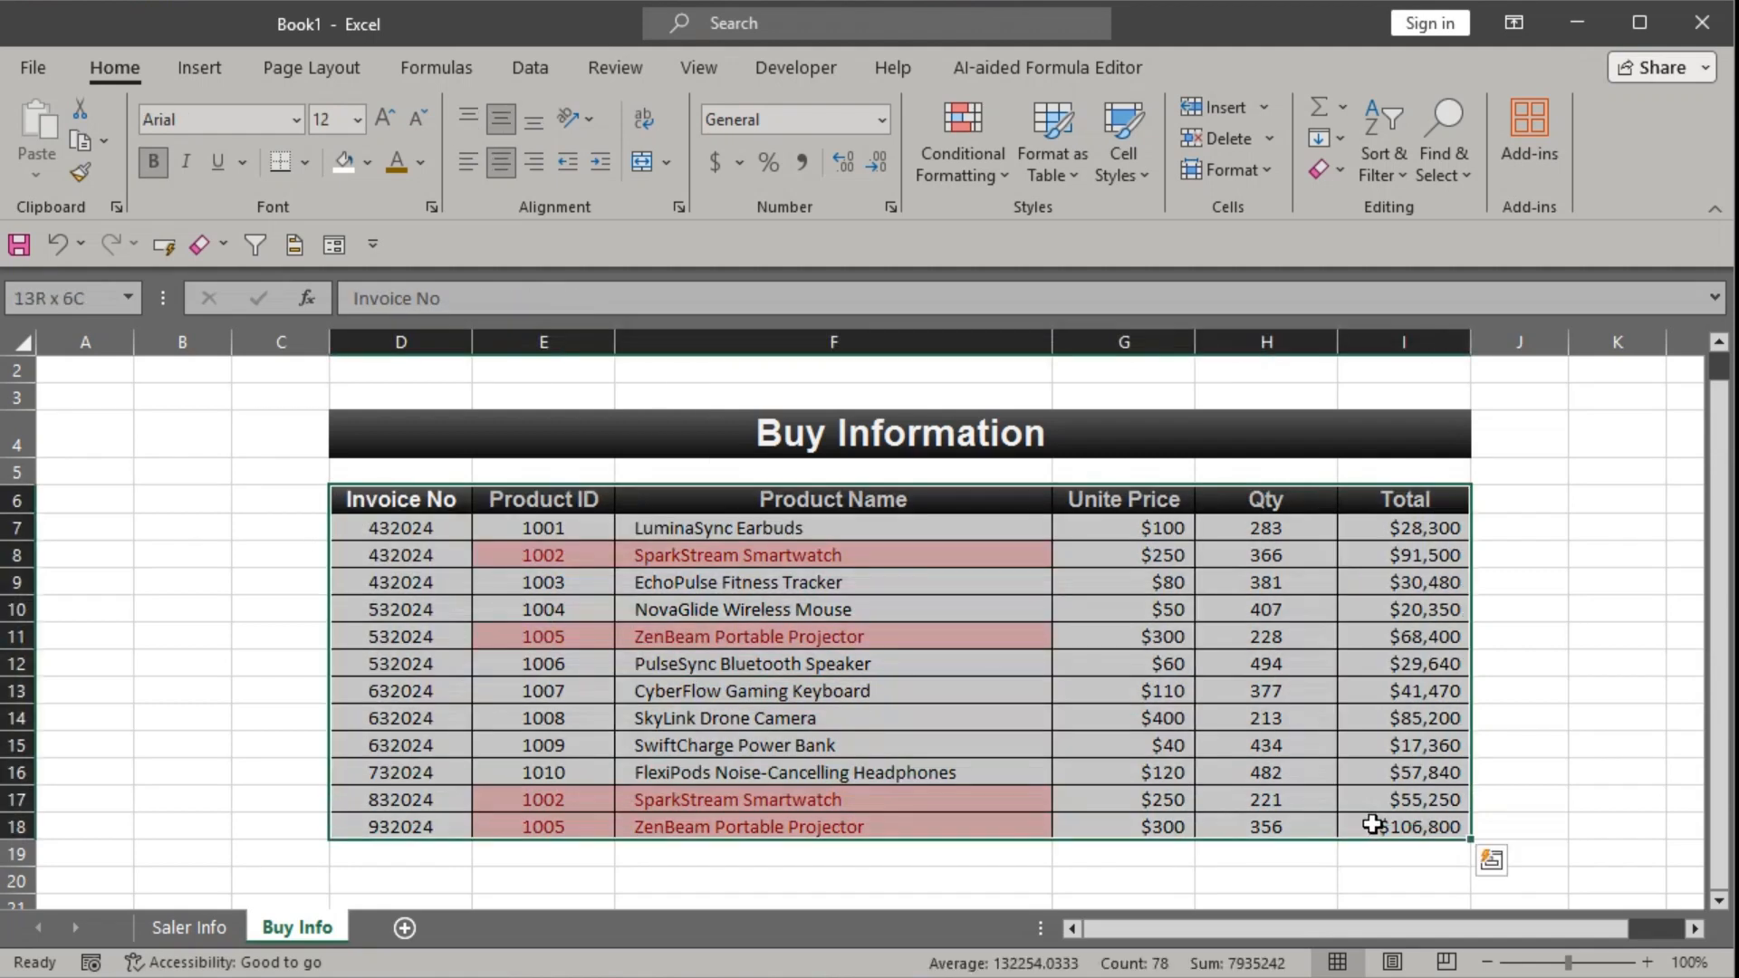
key(ctrl+t)
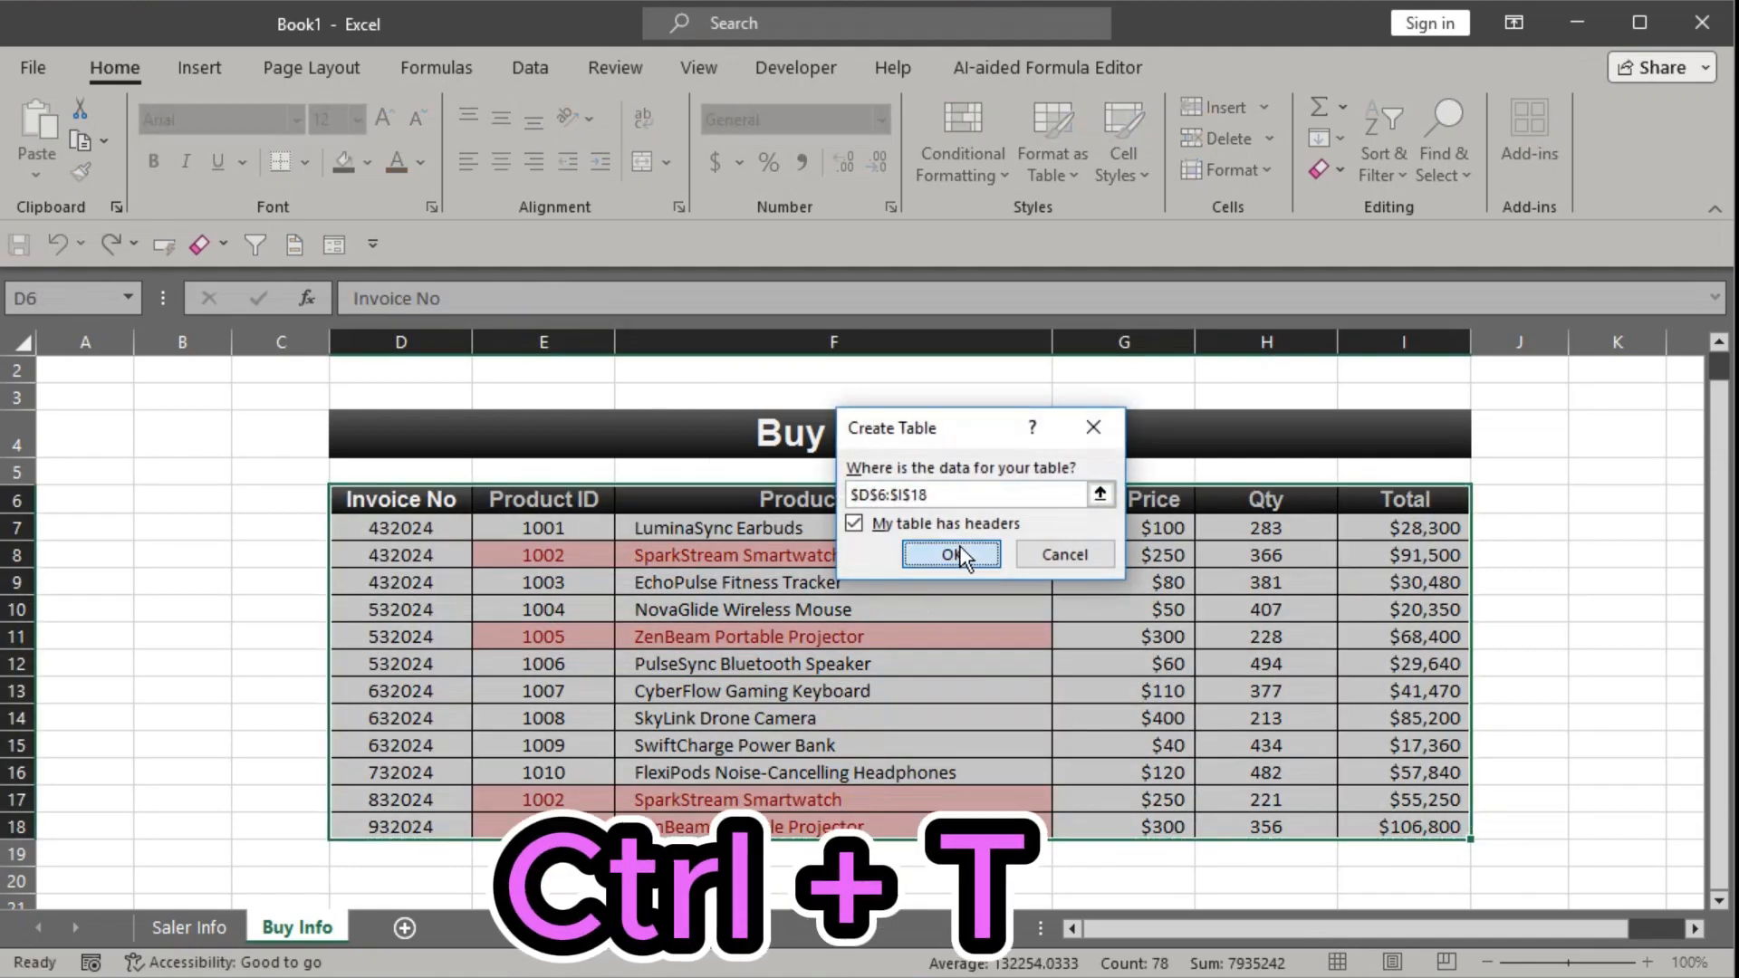
click(946, 550)
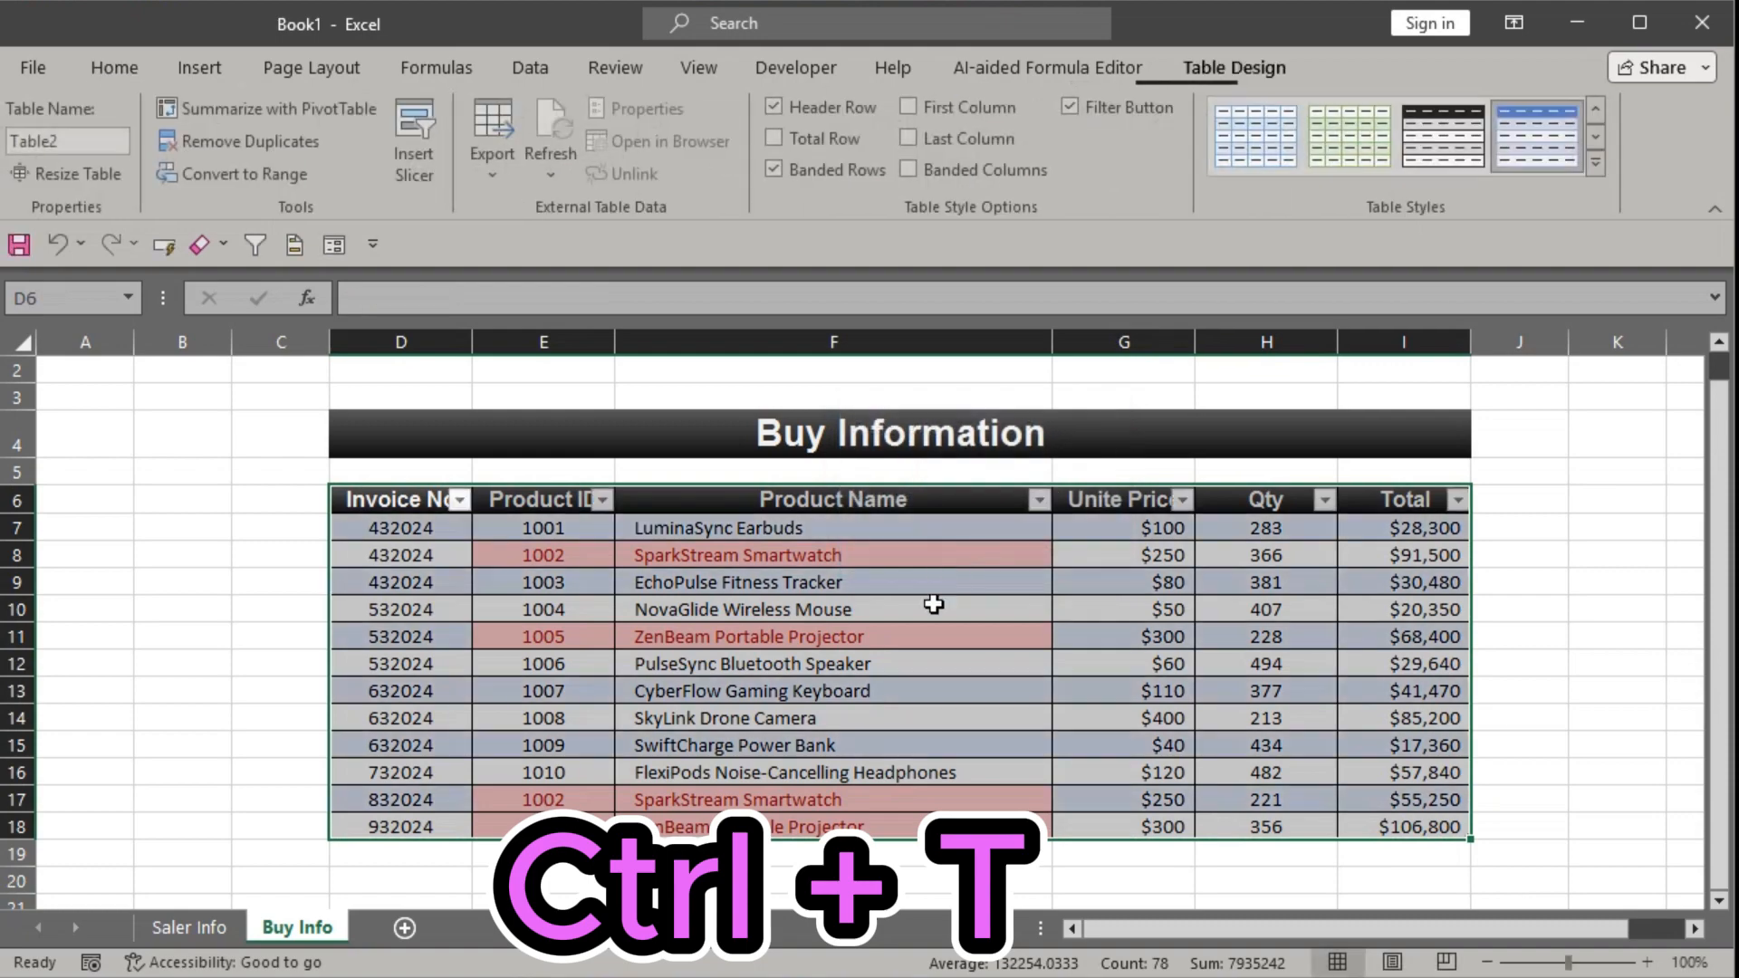
Apply the first plain, uncoloured style of the Light group to the Buy Information table.
click(1598, 163)
click(1073, 215)
click(787, 708)
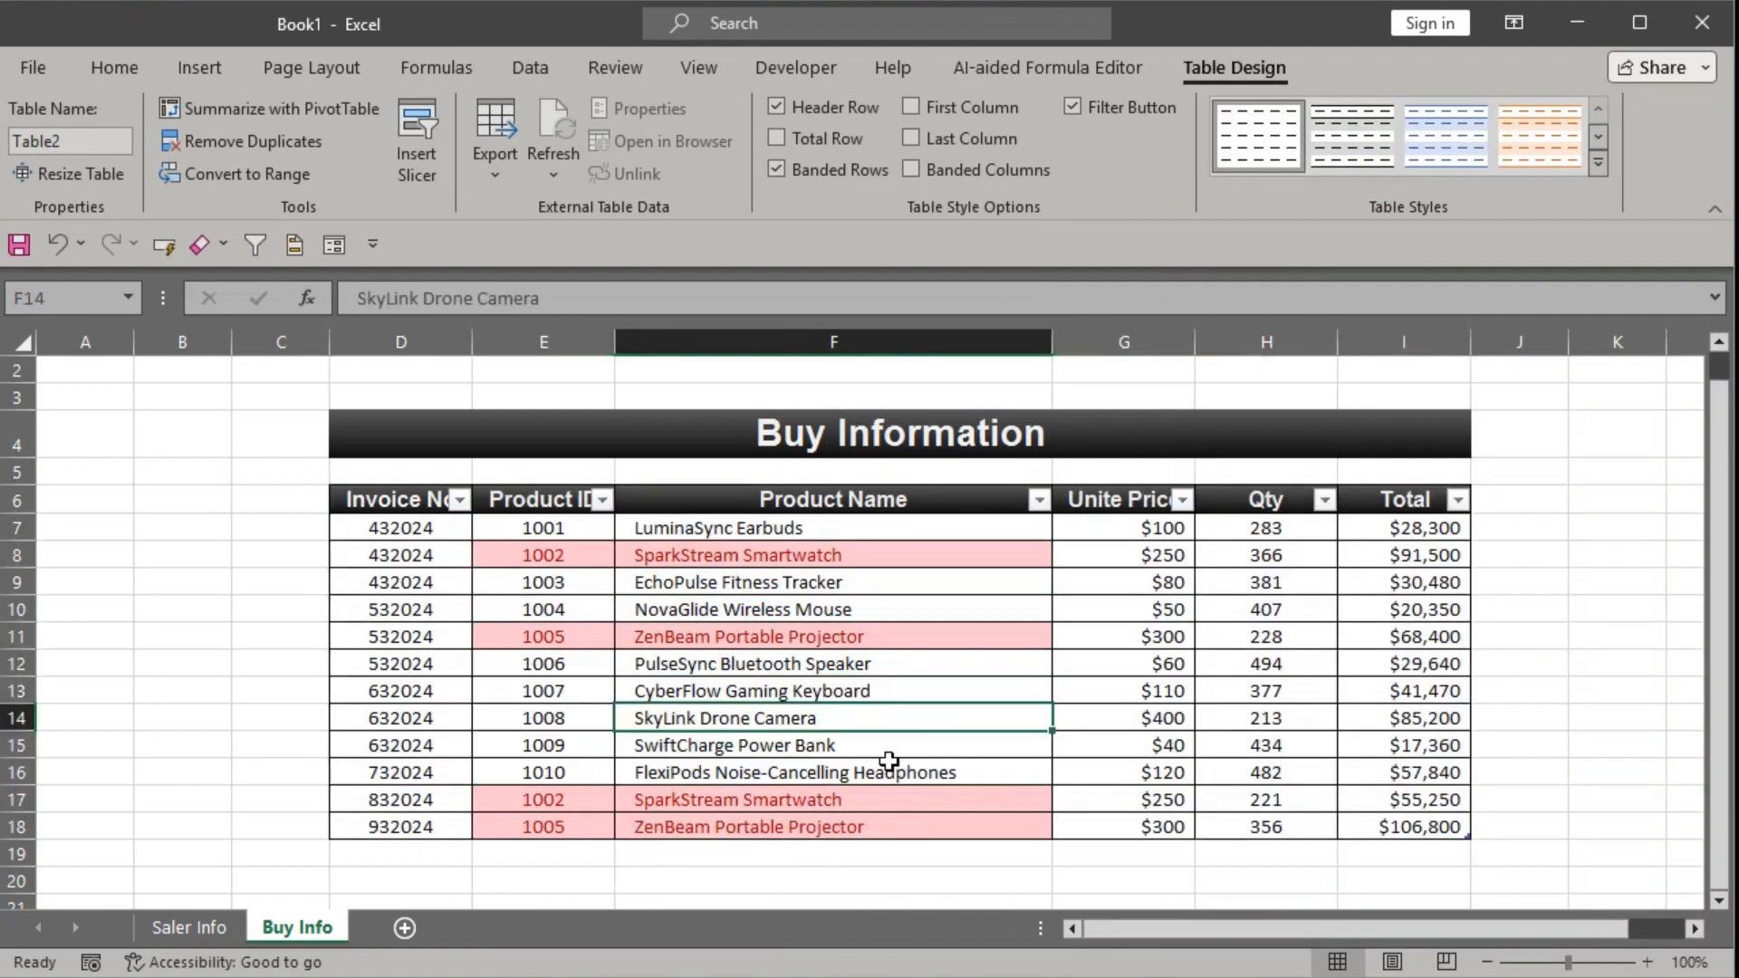
click(777, 608)
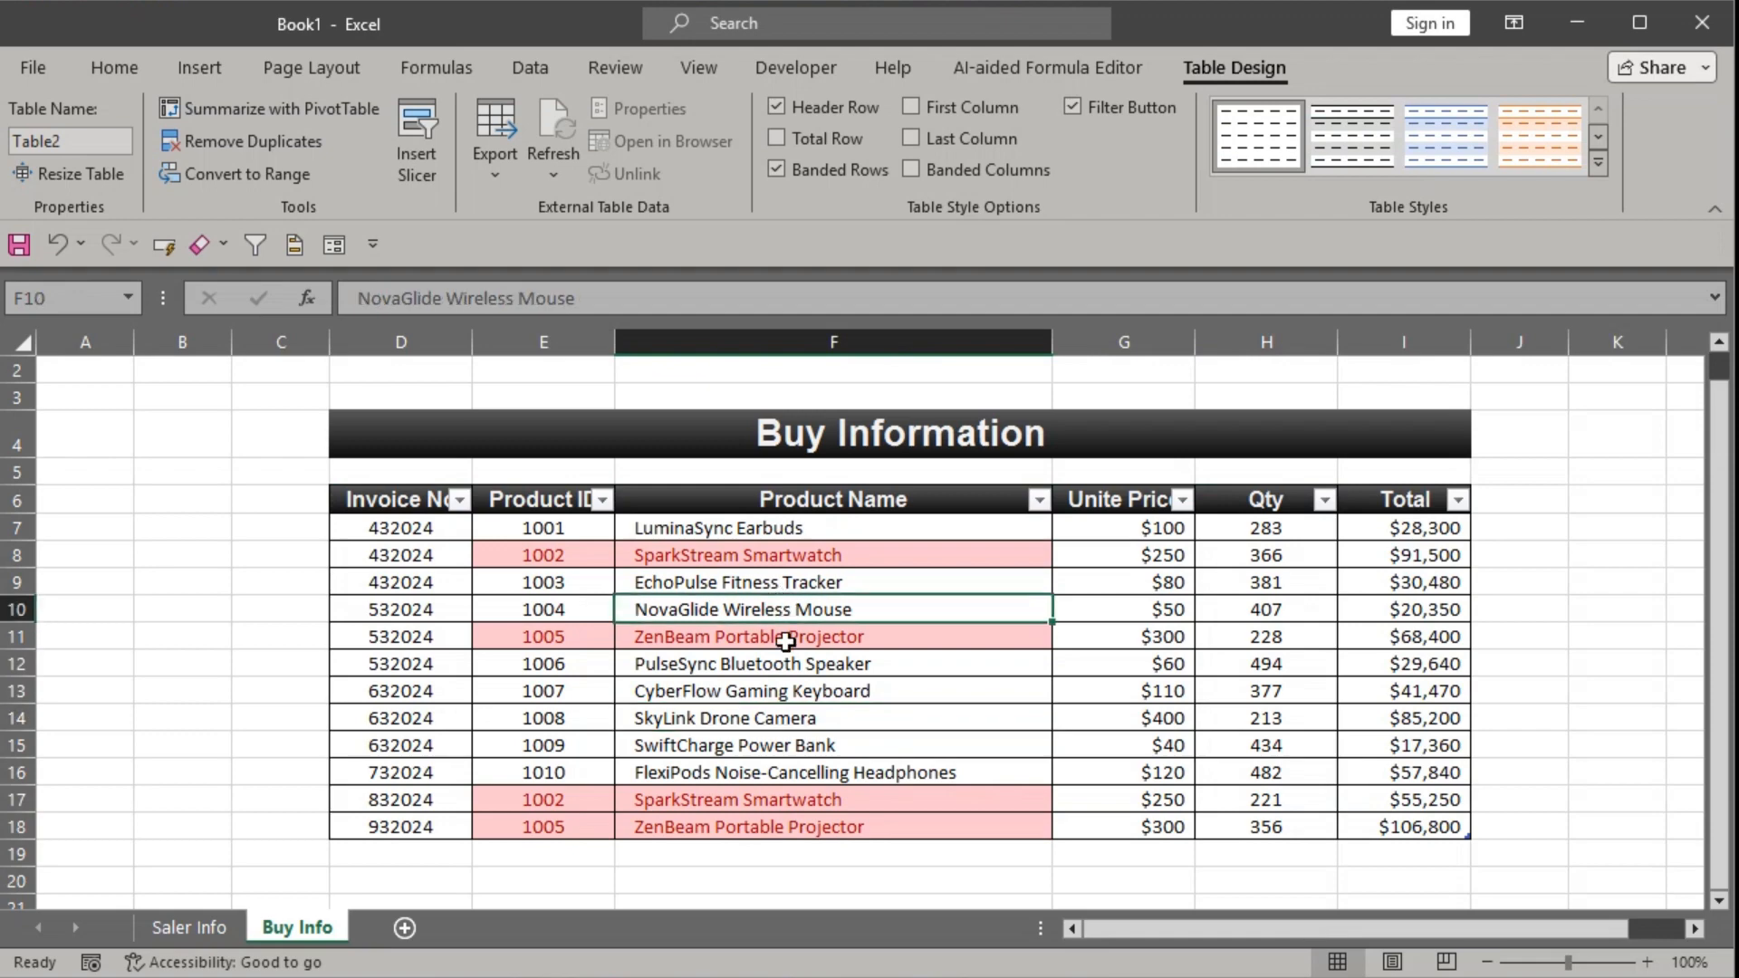
click(208, 67)
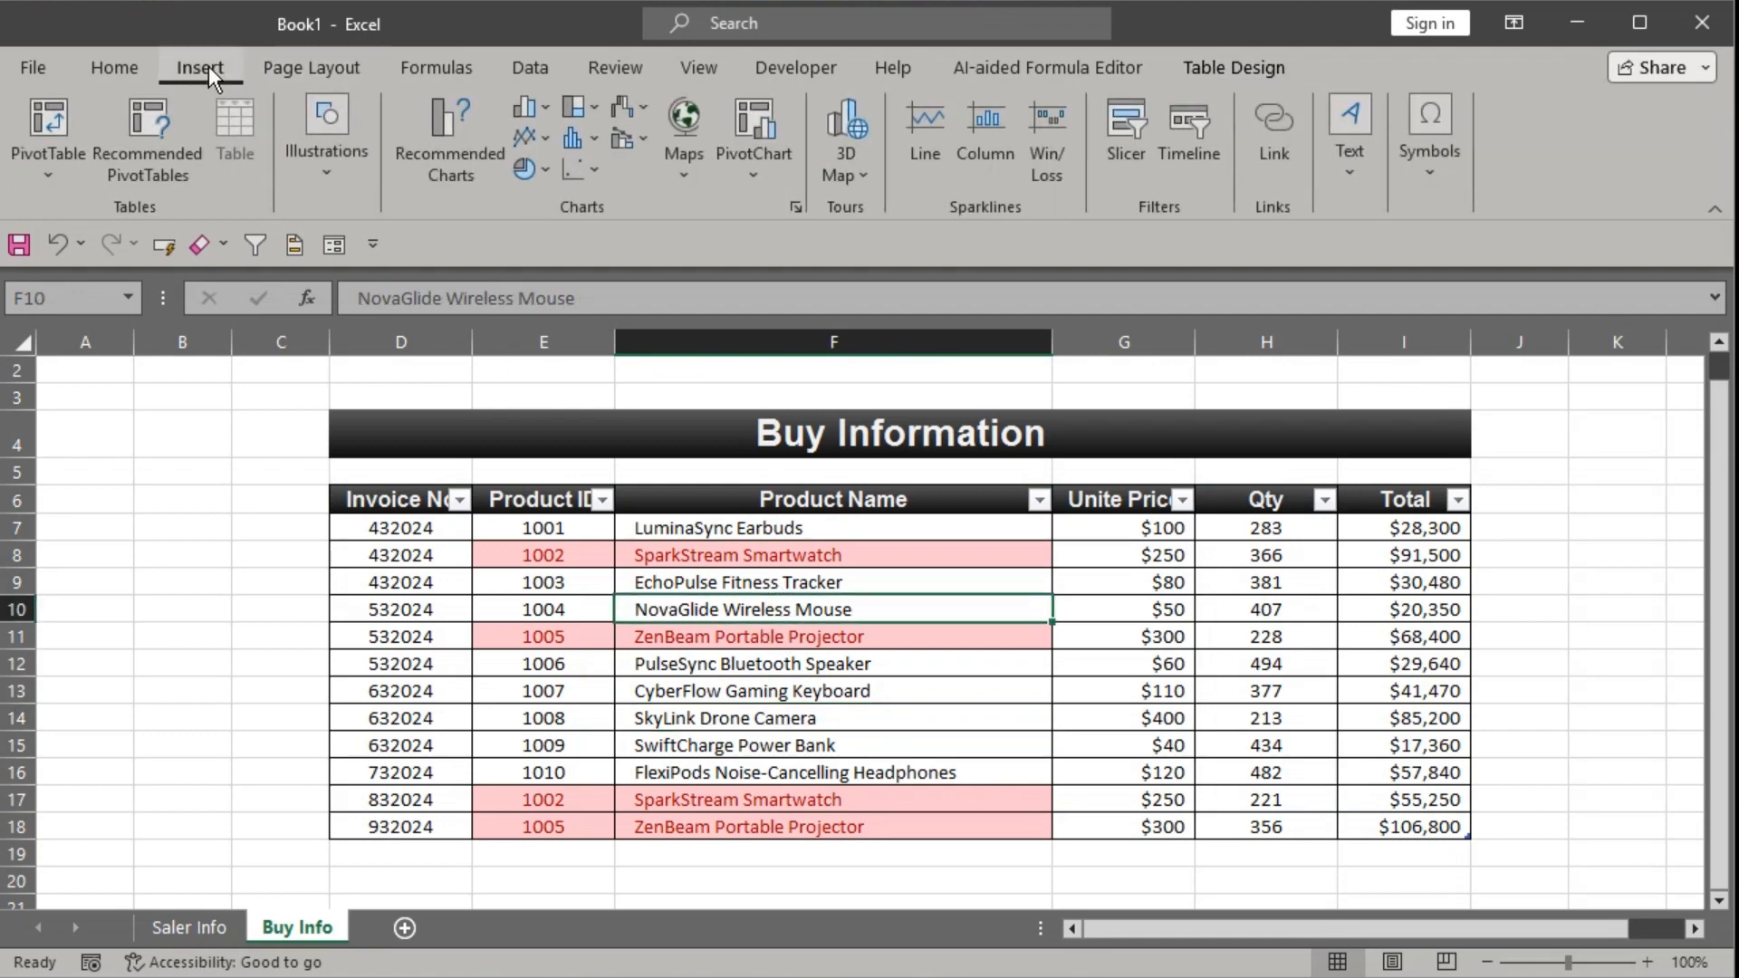
click(50, 122)
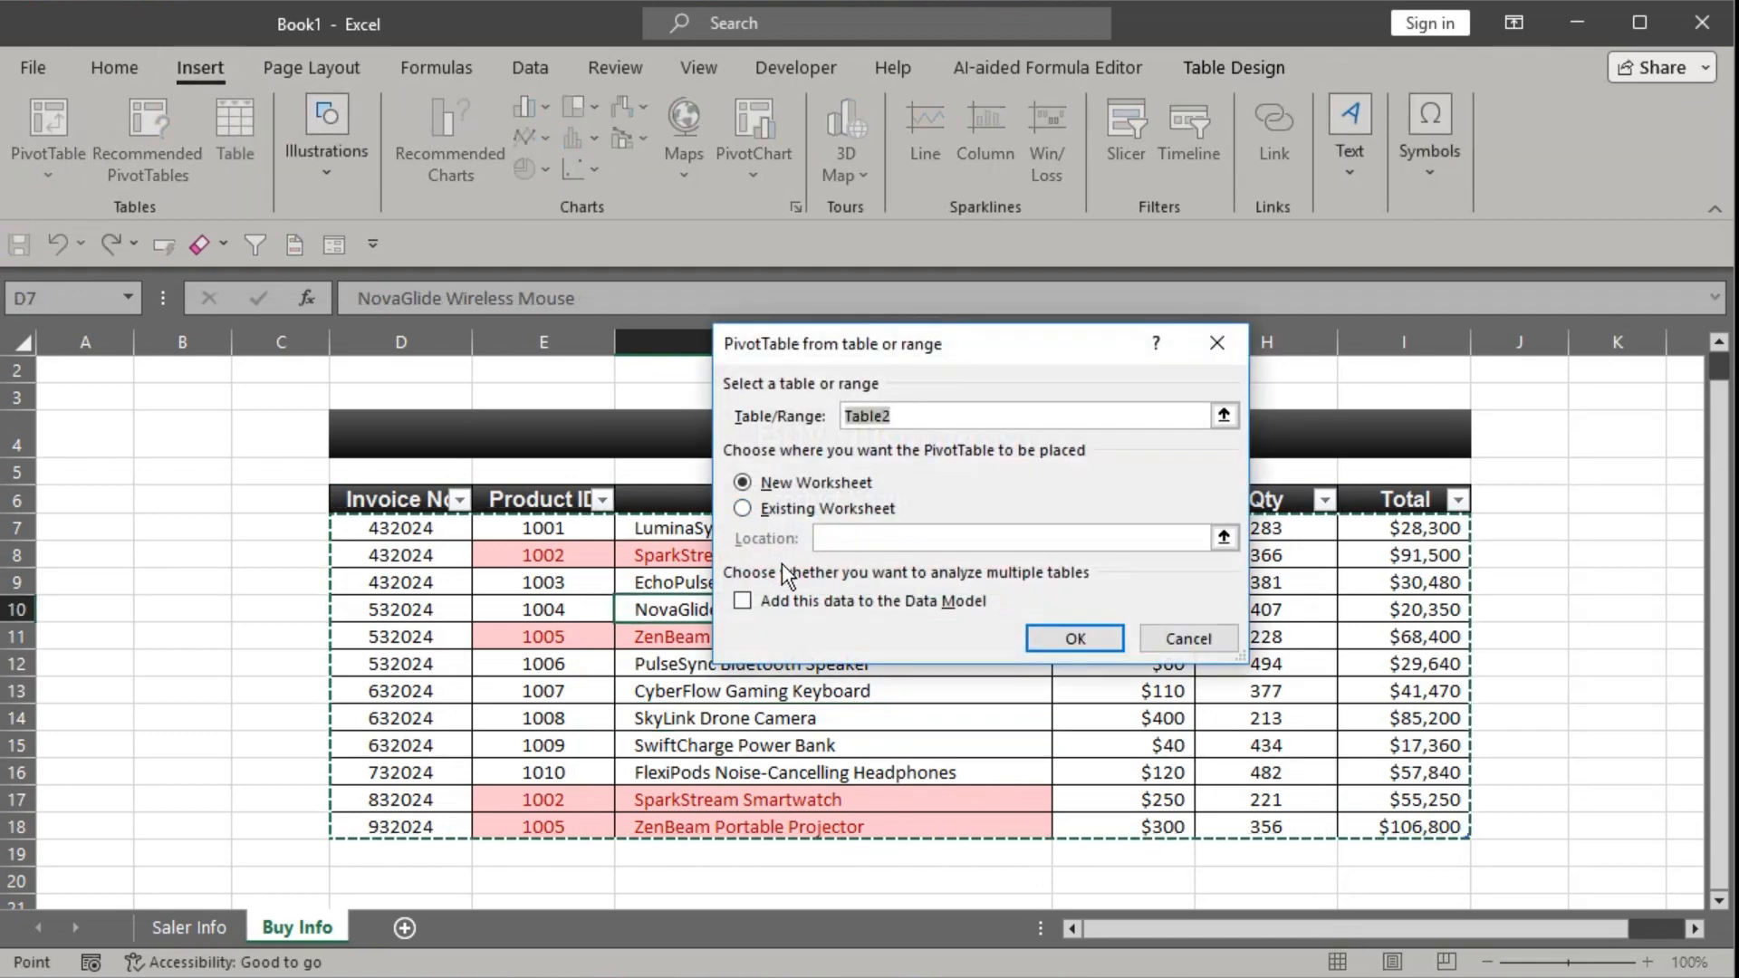
click(742, 601)
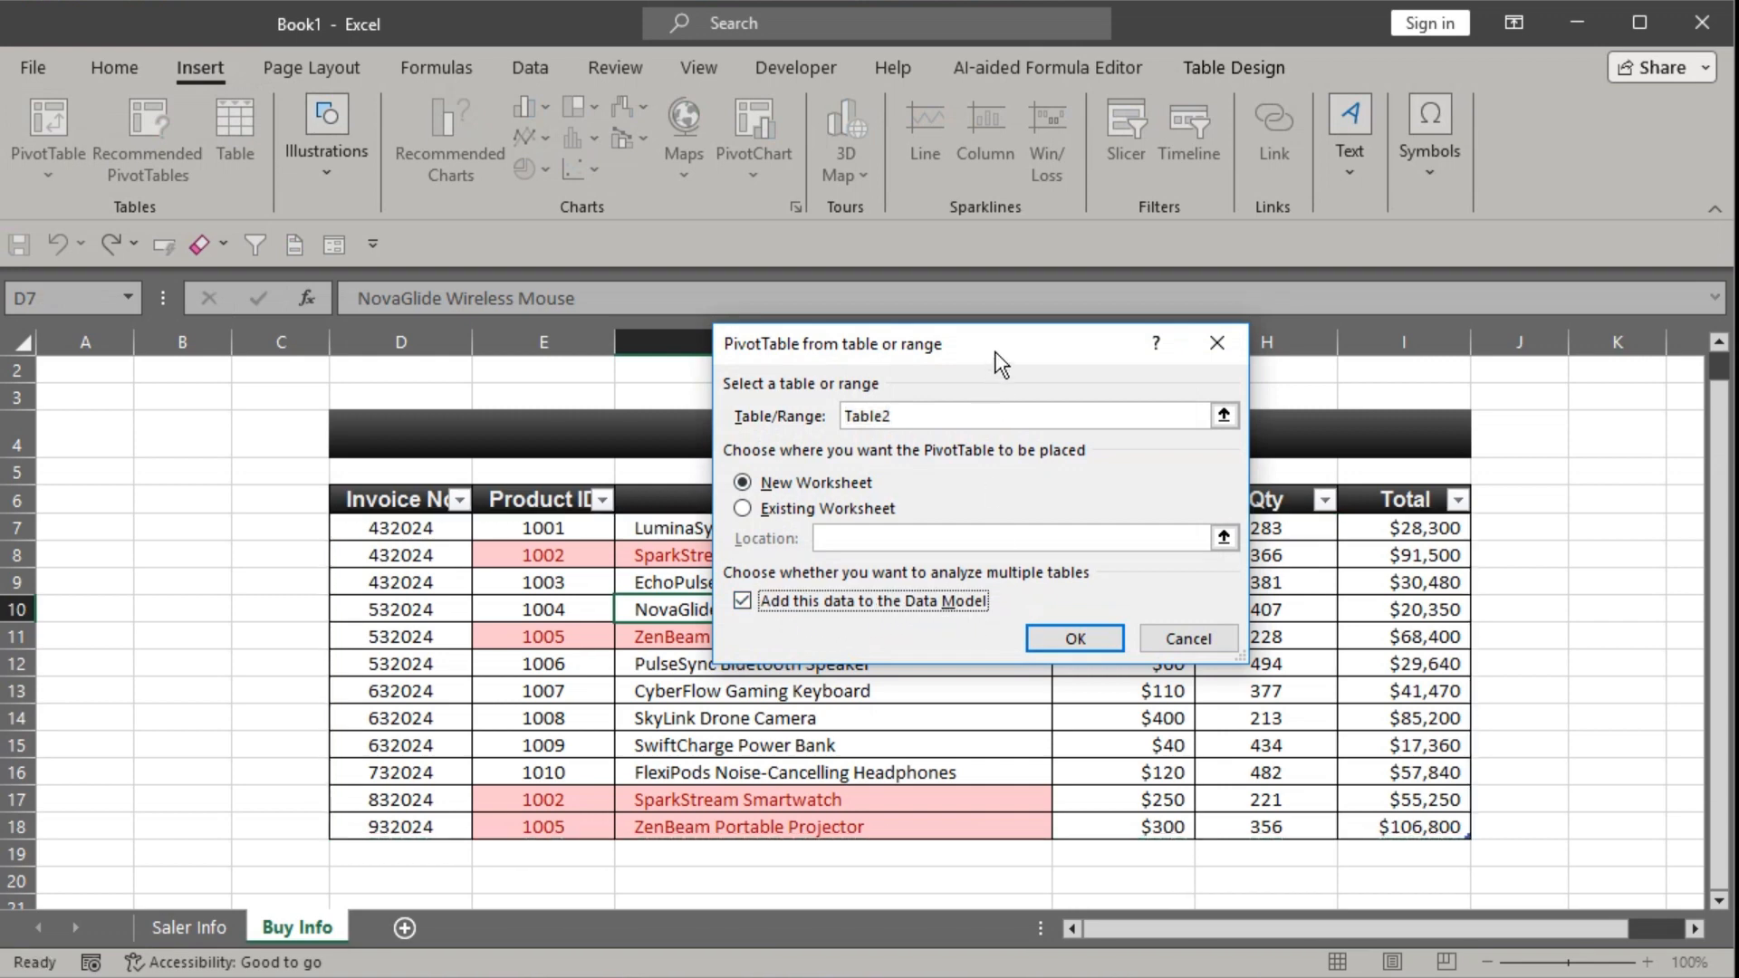
drag(994, 355, 631, 338)
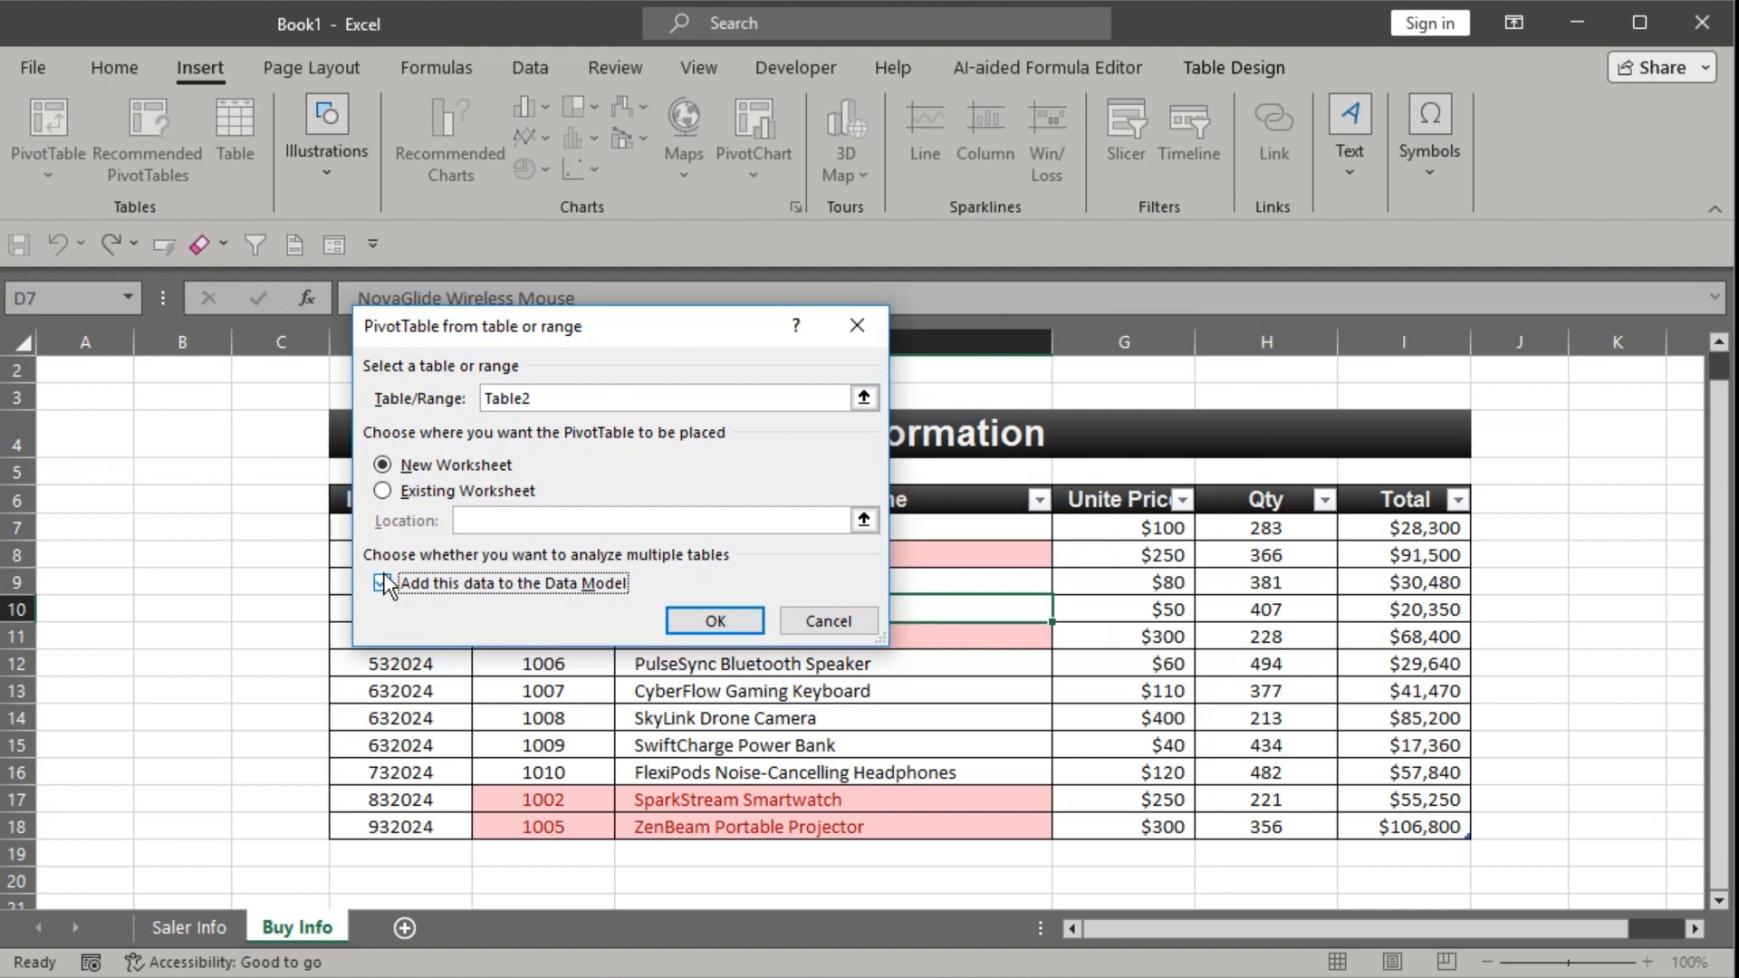
click(831, 623)
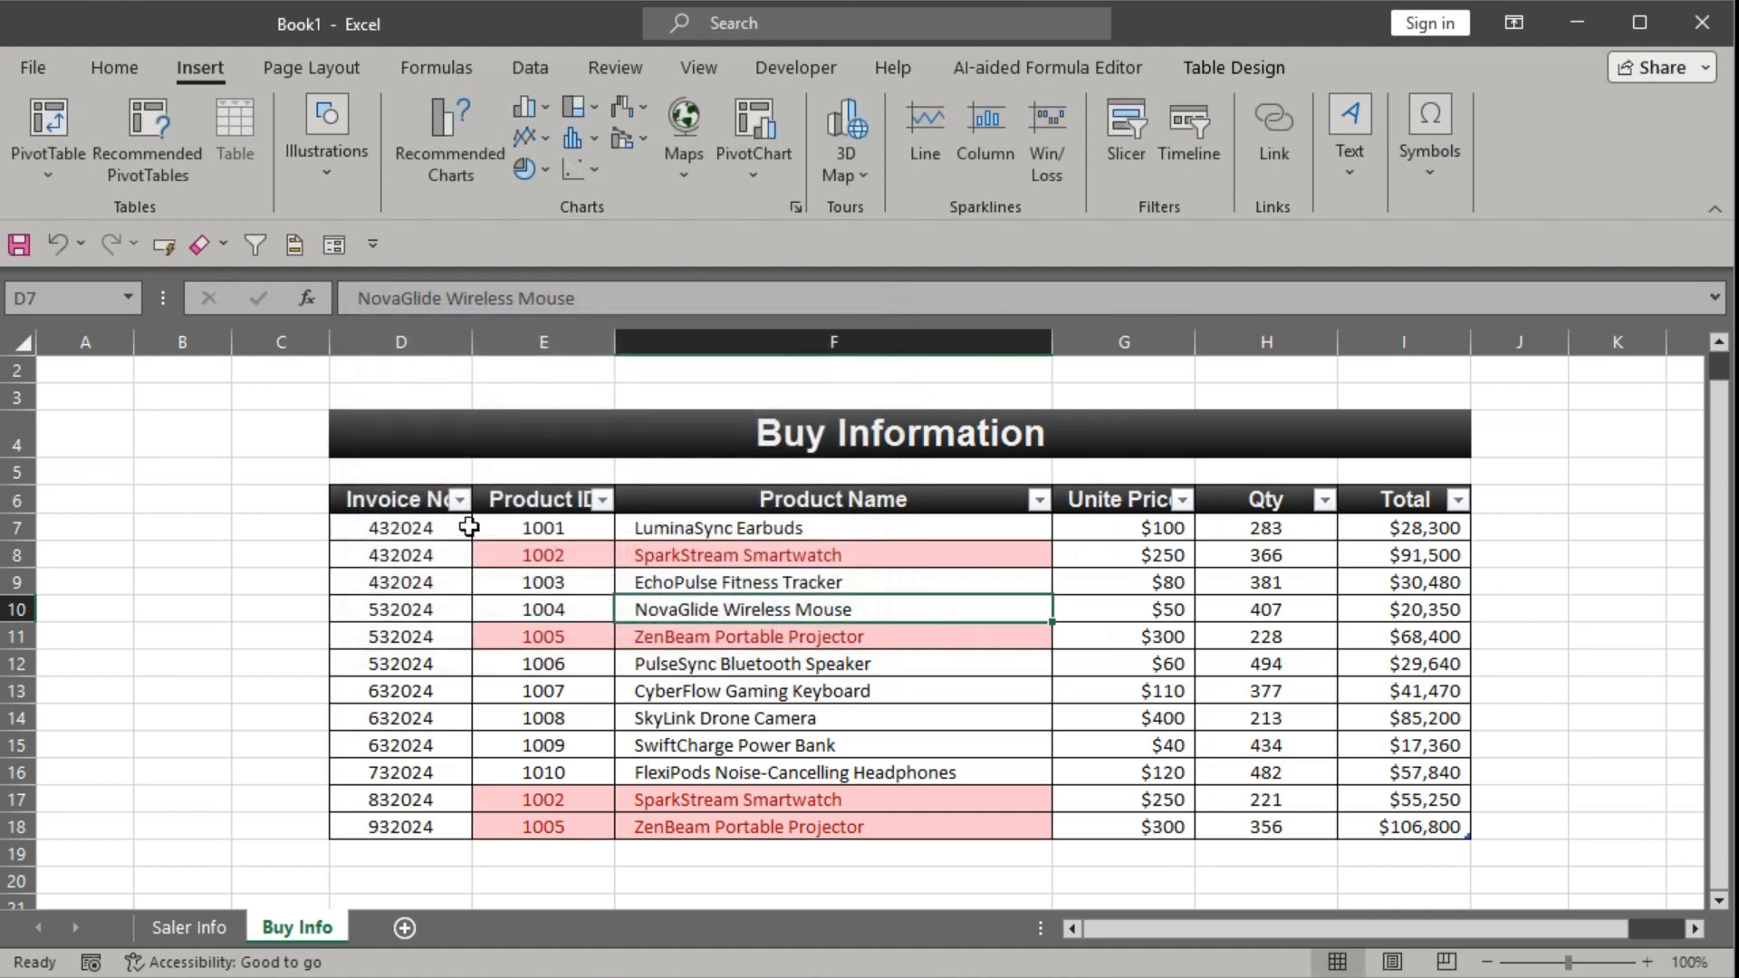
Rename the Buy Information table as BuyInfo.
click(415, 505)
shift+click(1389, 823)
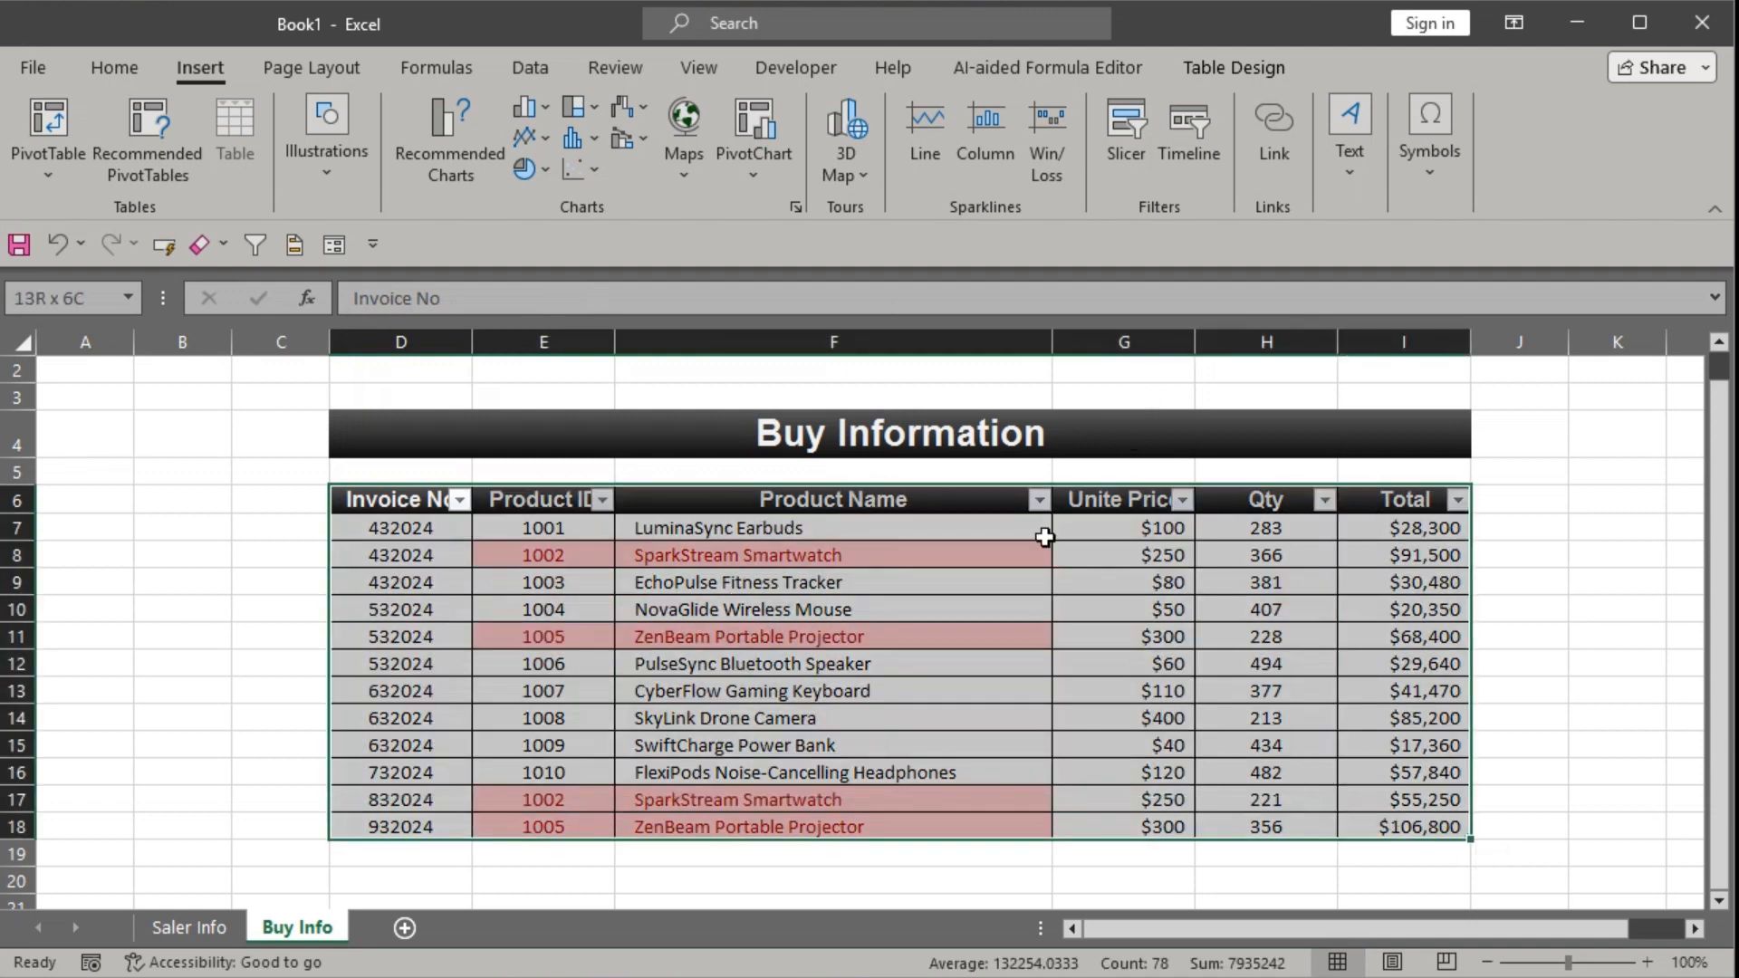
click(1235, 67)
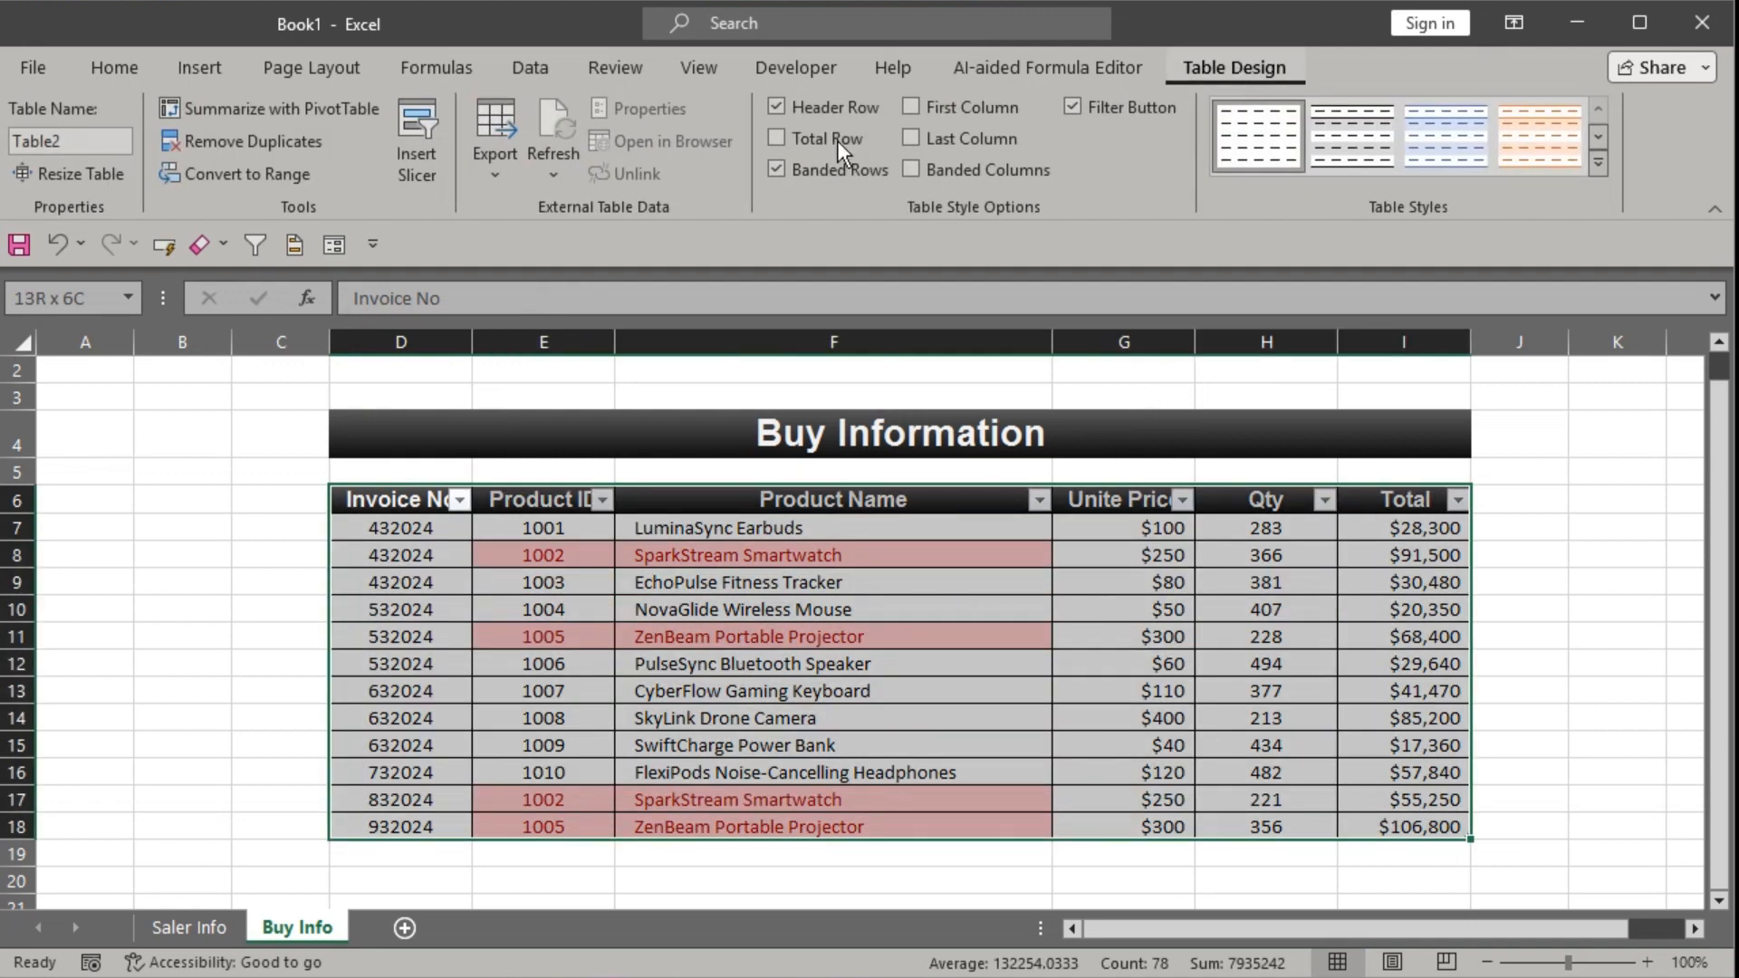
click(100, 137)
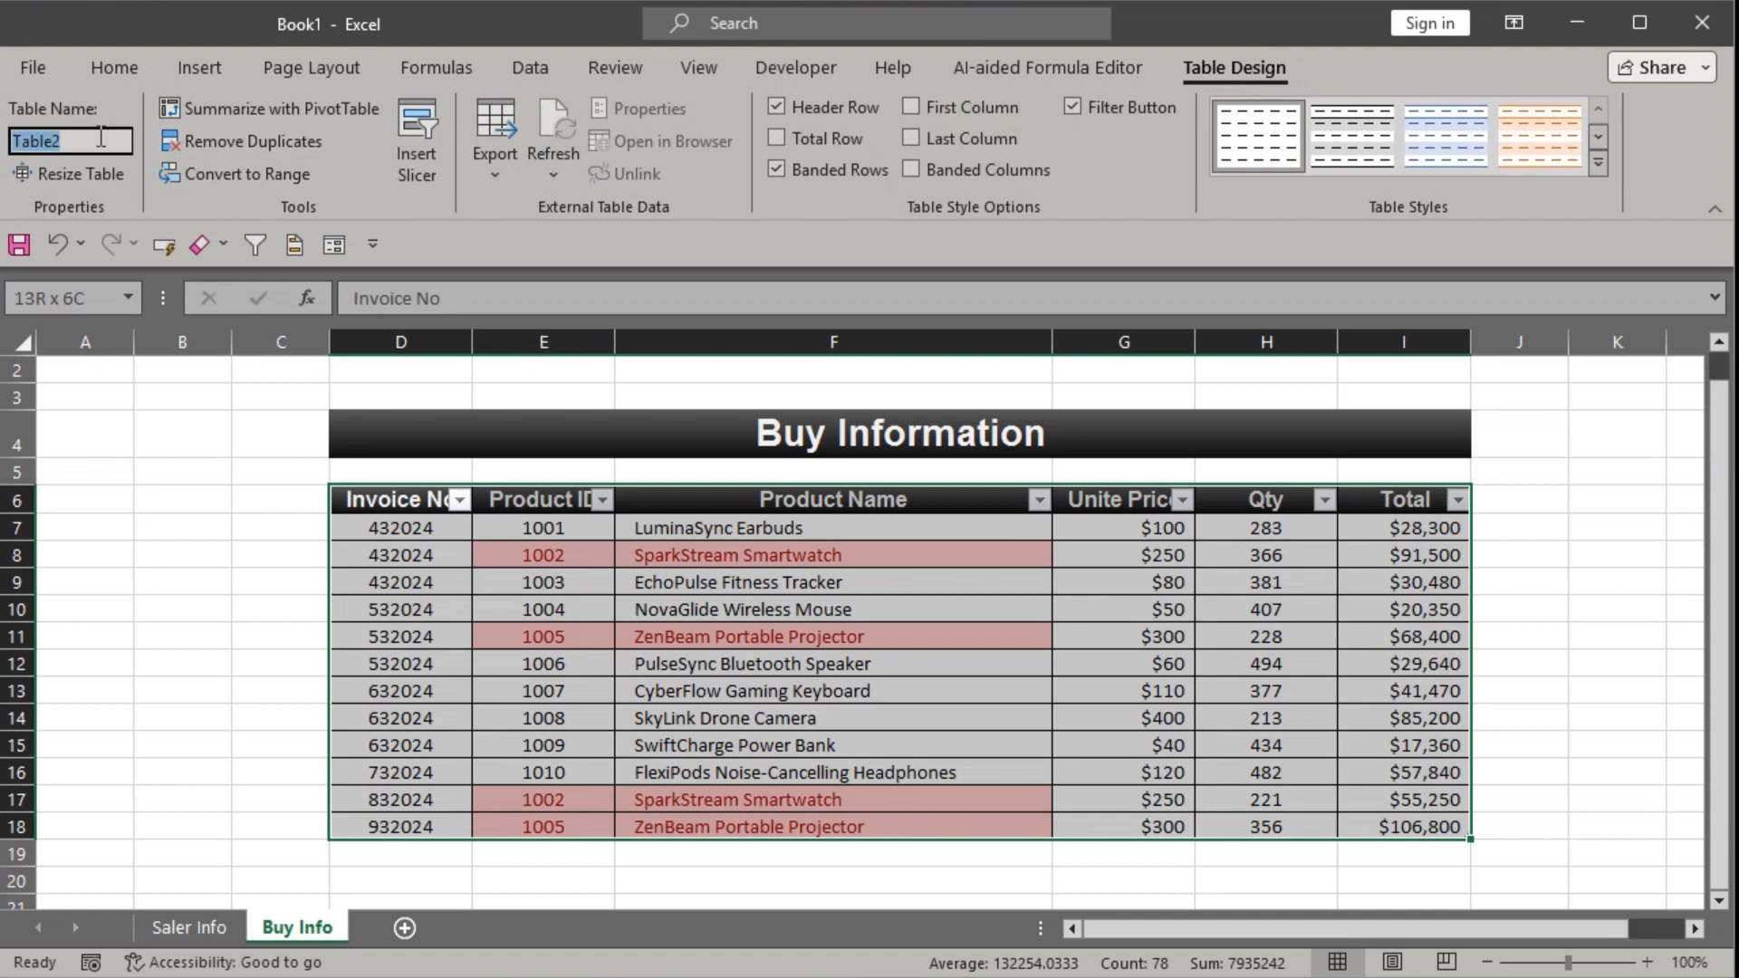
text(BuyInfo)
drag(84, 138, 25, 138)
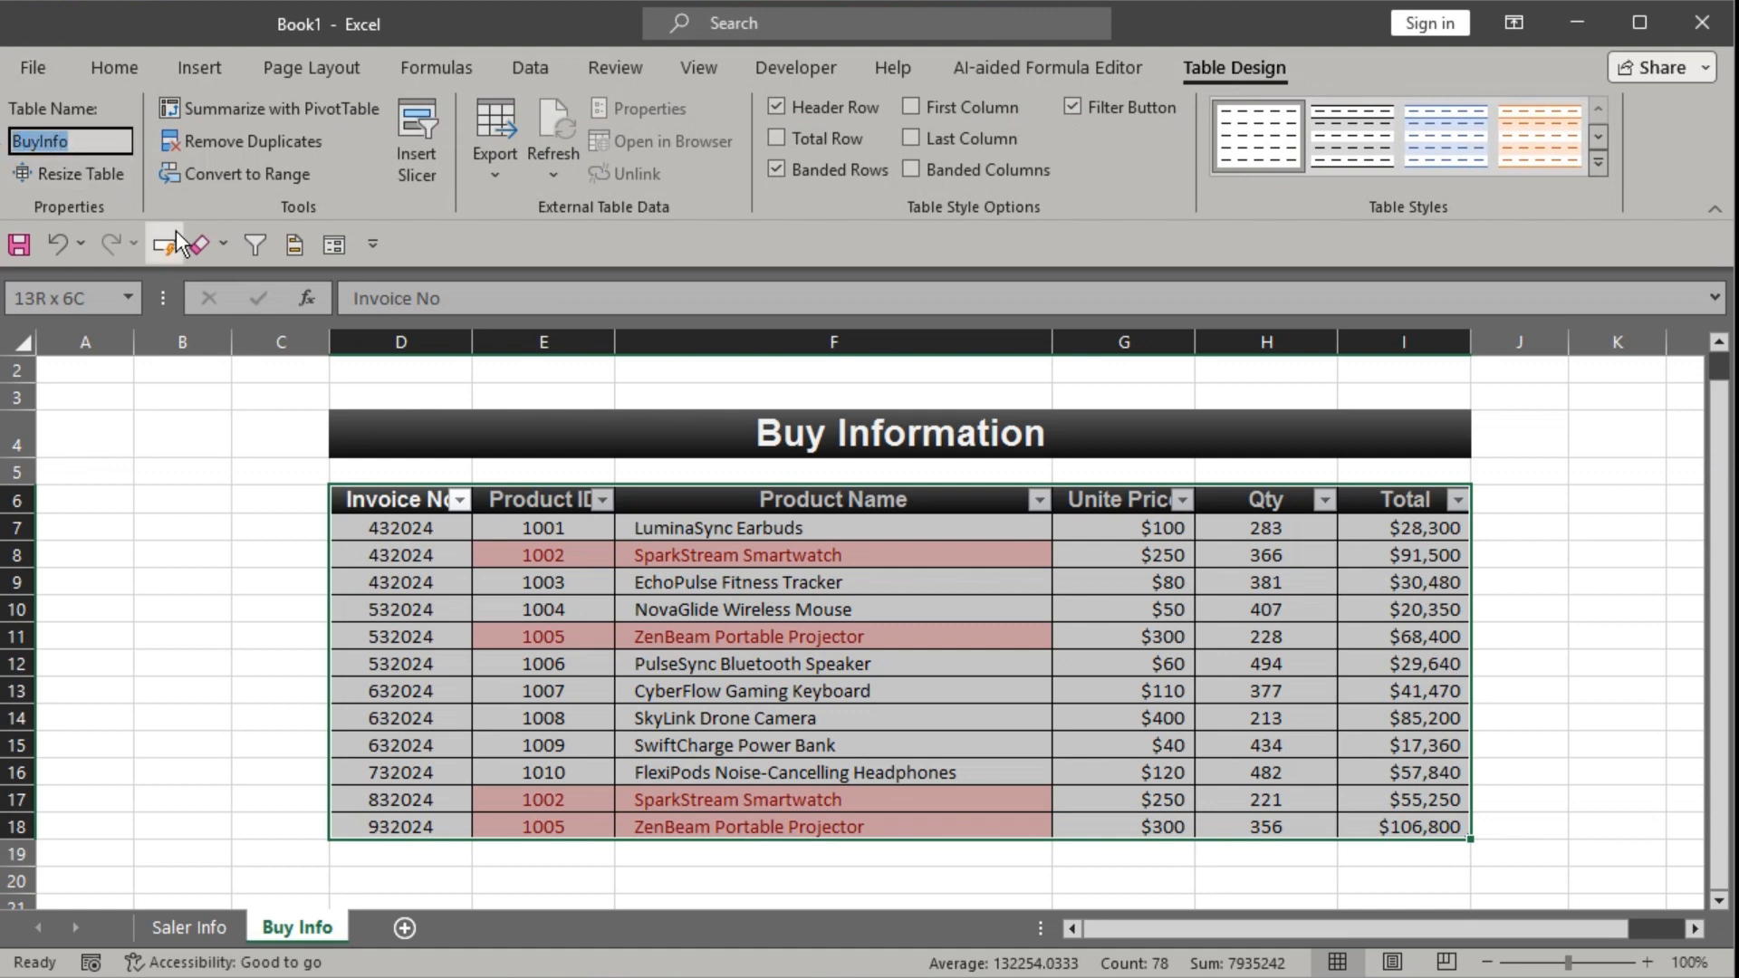
key(Return)
Rename the Saler Information table on the Saler Info sheet as SalerInfo.
click(188, 927)
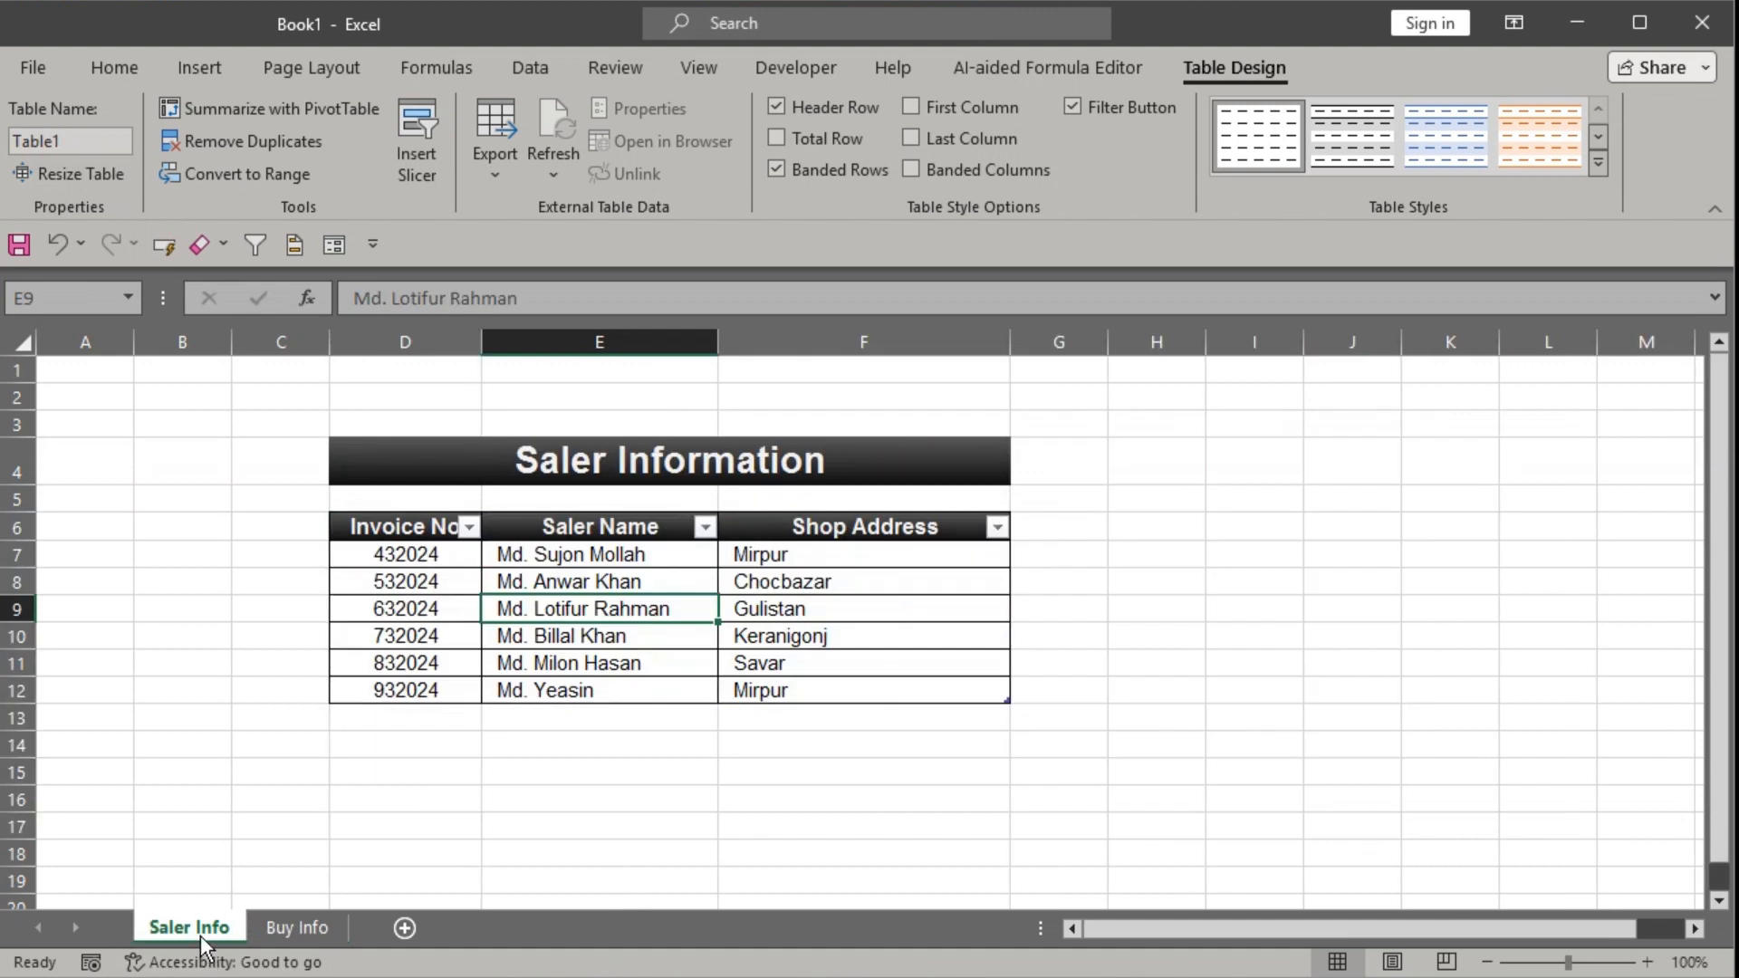
drag(368, 537, 842, 698)
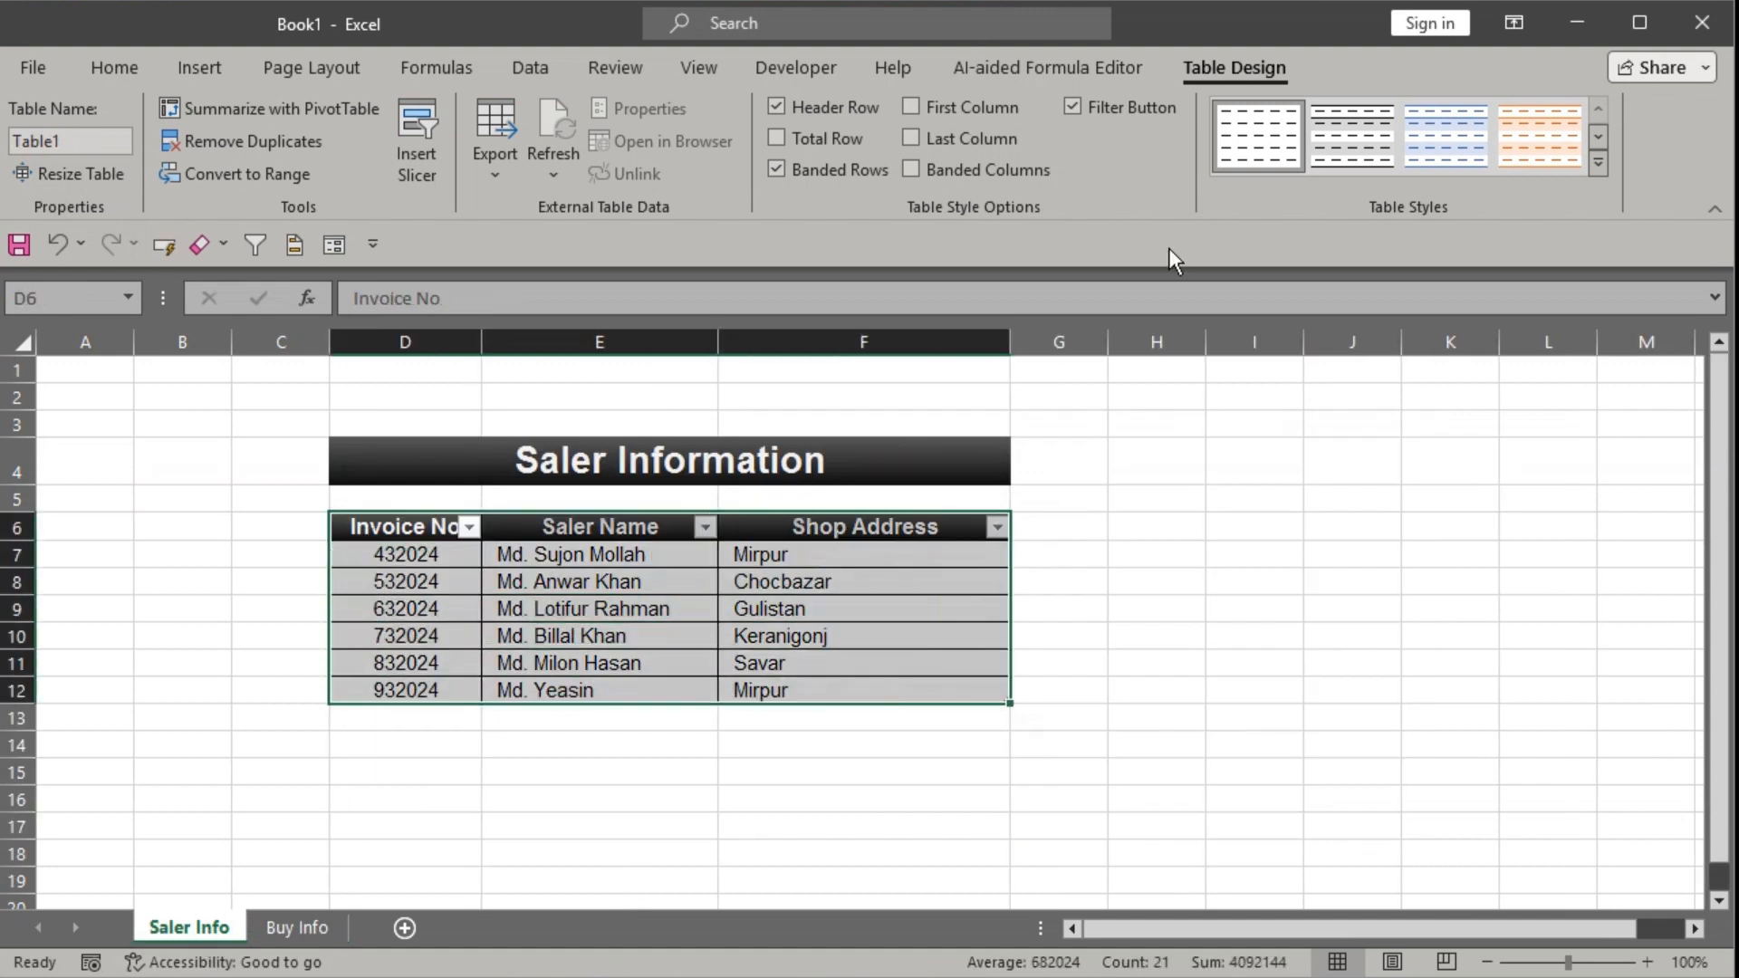
click(82, 141)
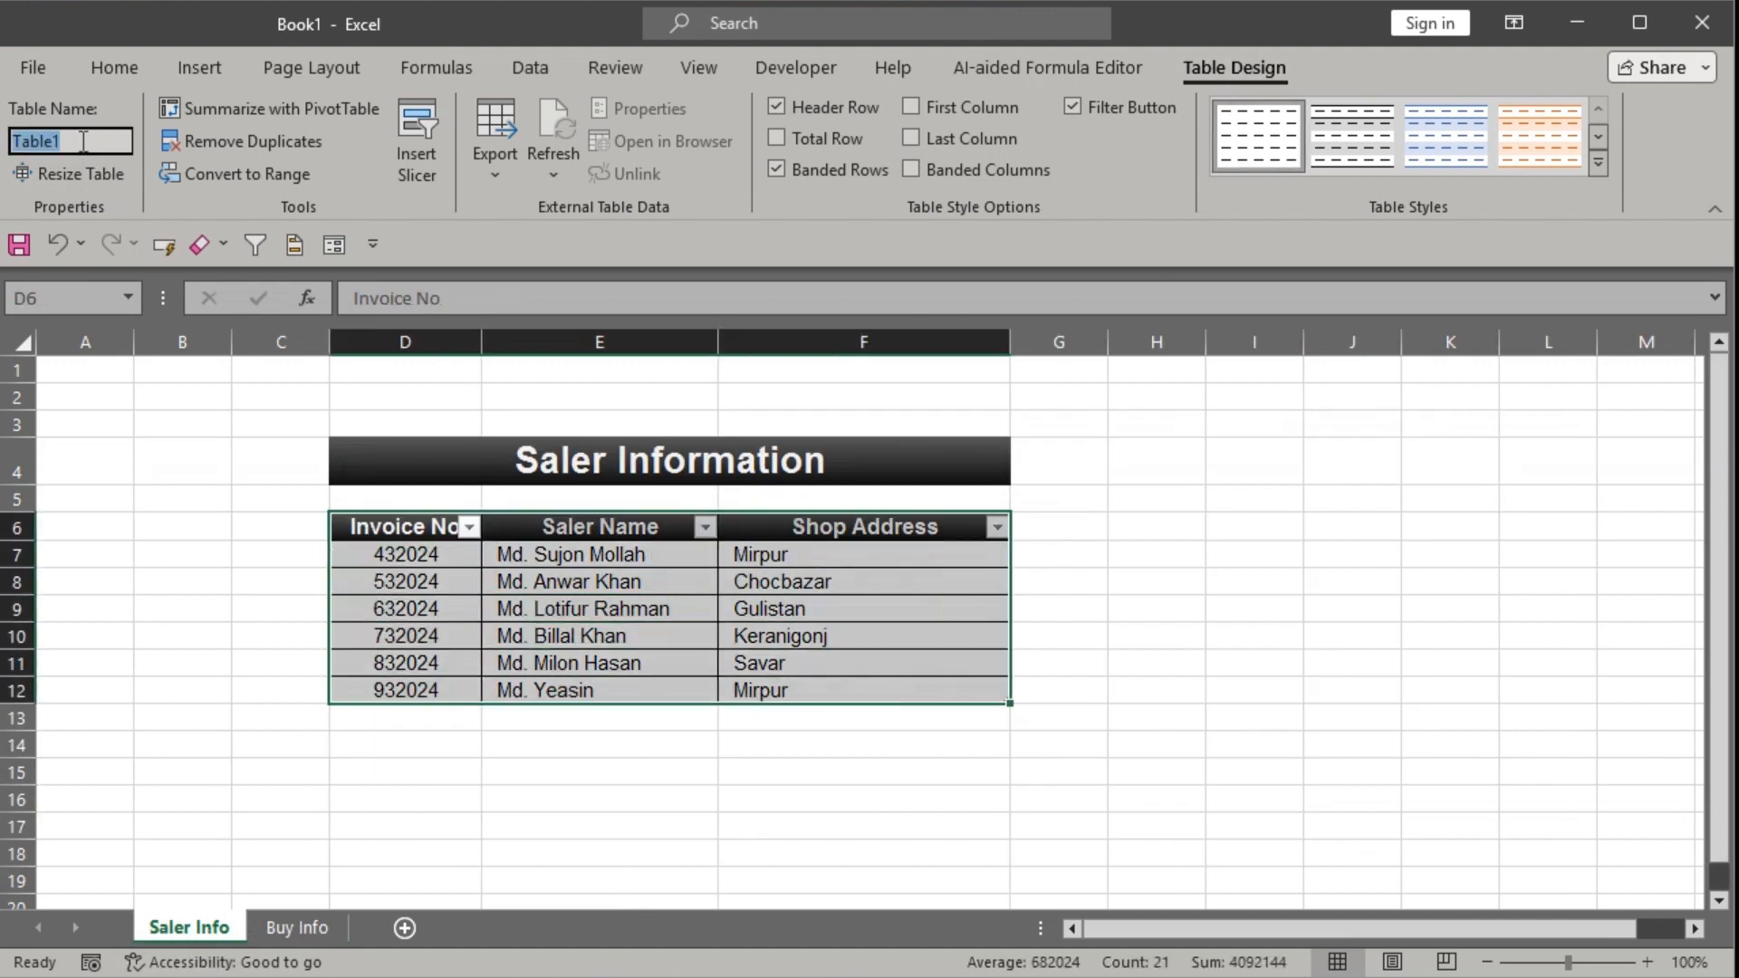
text(S)
key(Return)
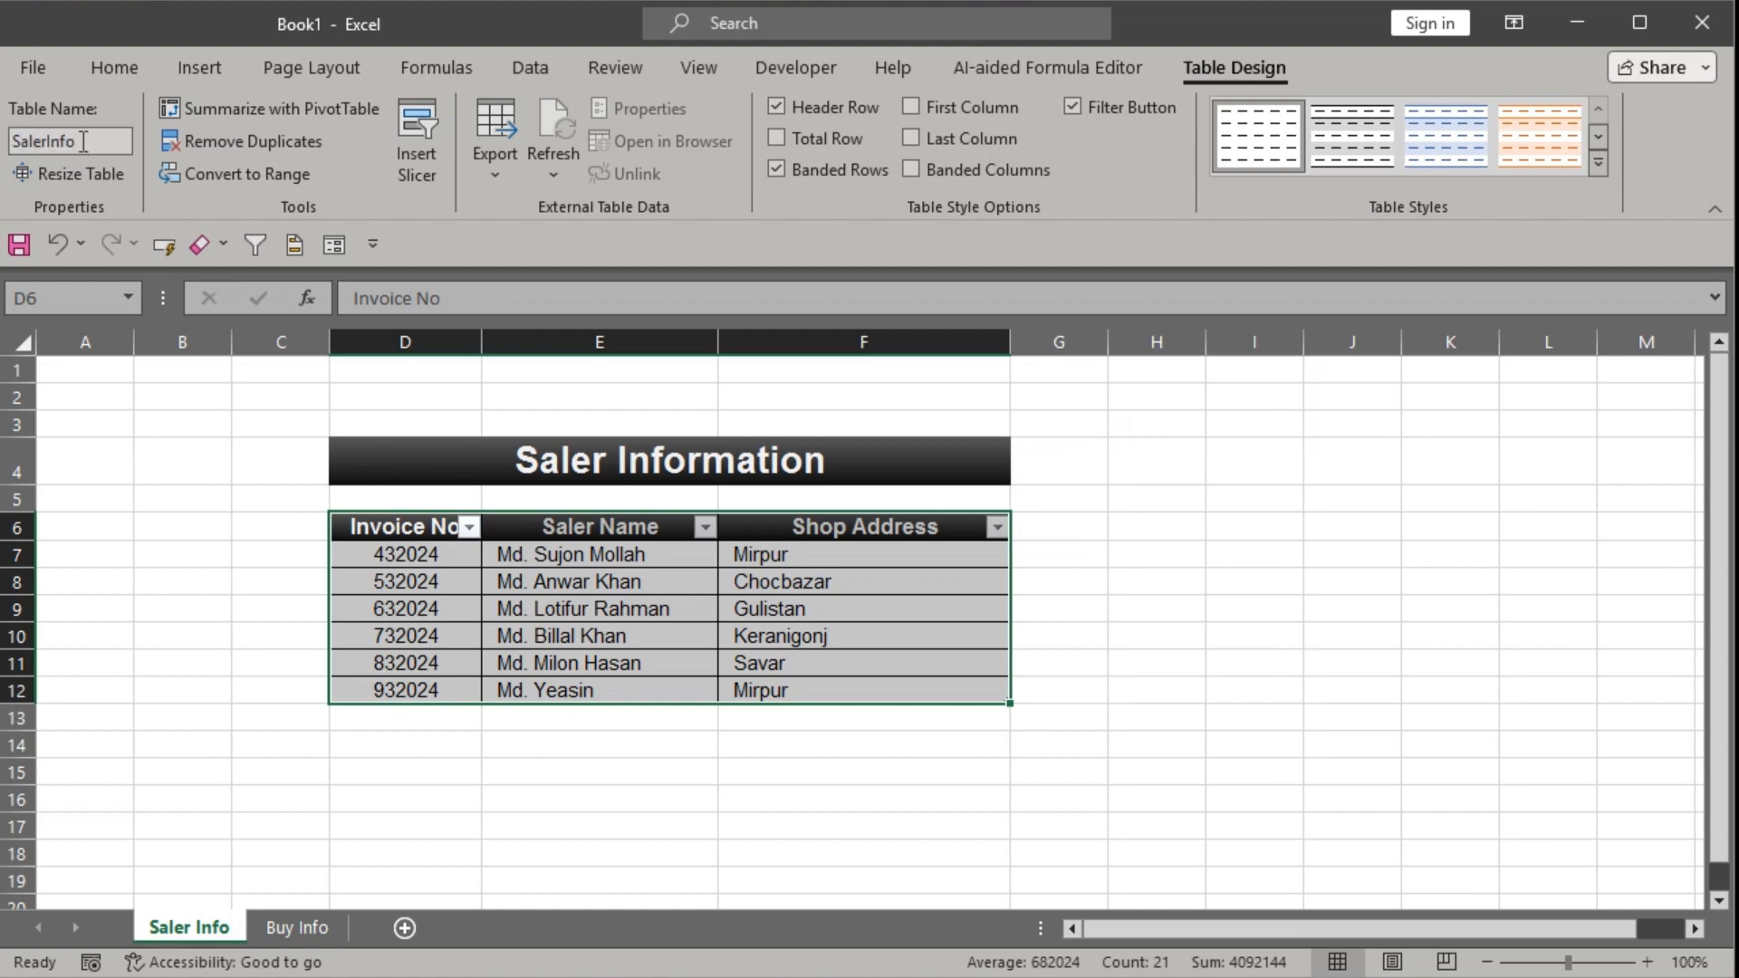
drag(426, 527, 882, 678)
click(501, 740)
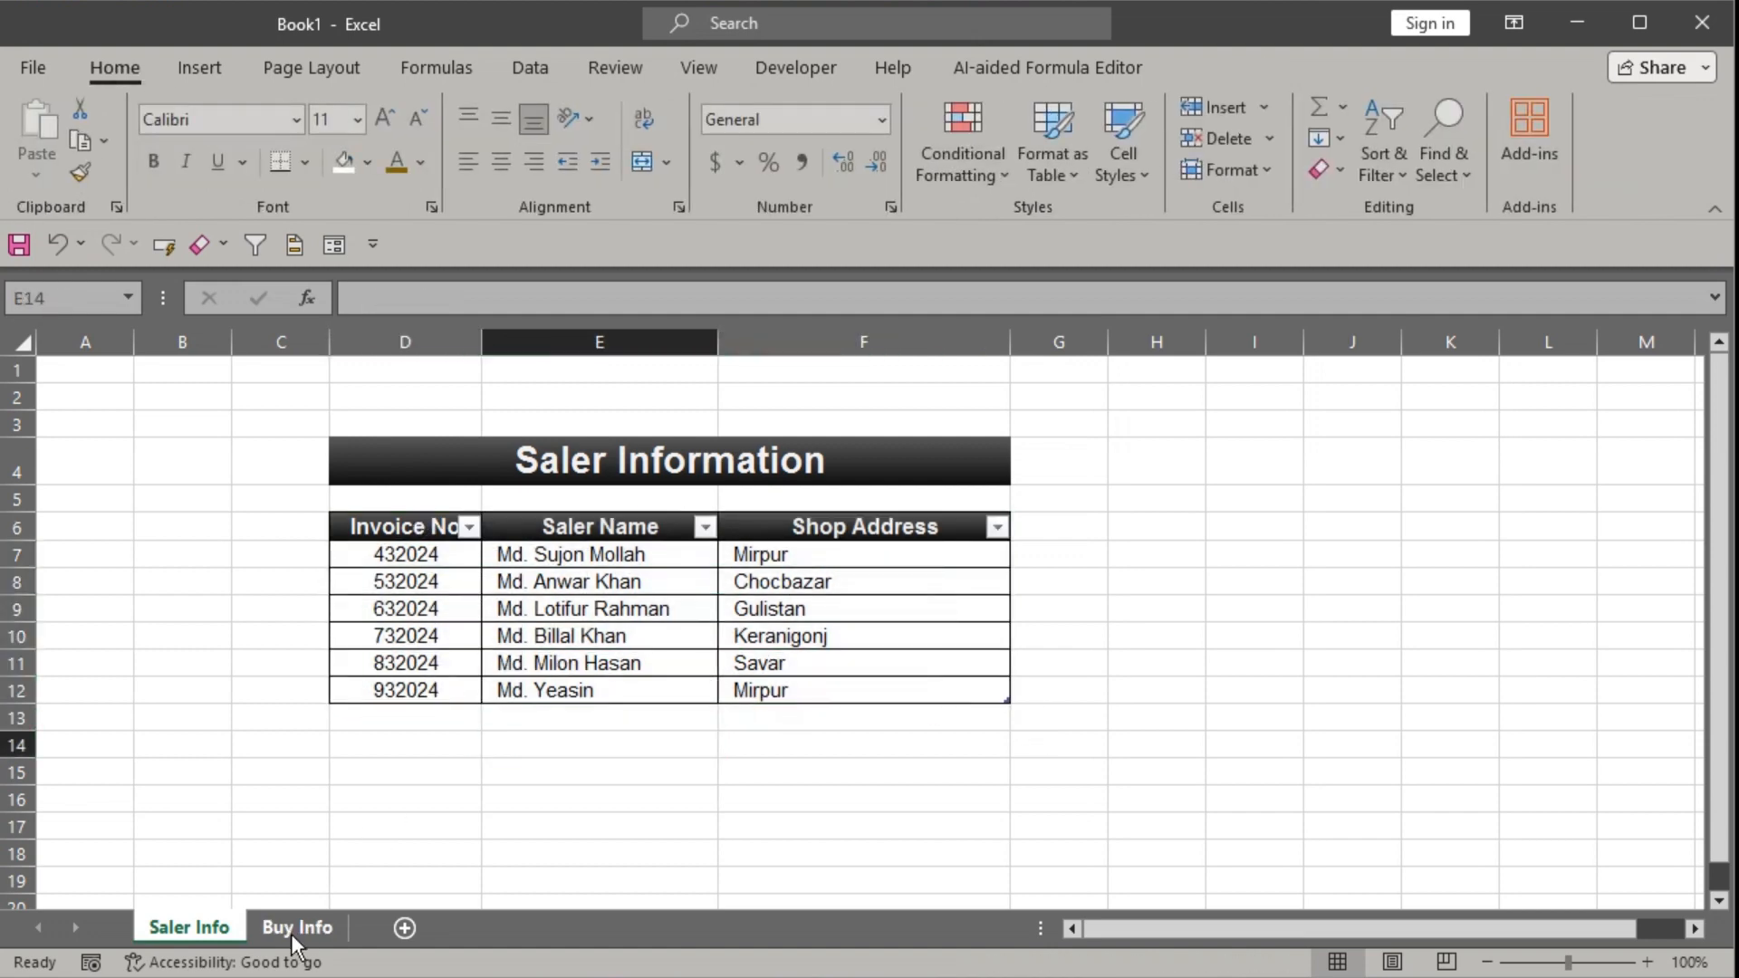
Create a PivotTable from the BuyInfo table on a new worksheet, adding its data to the Data Model.
click(297, 927)
click(609, 619)
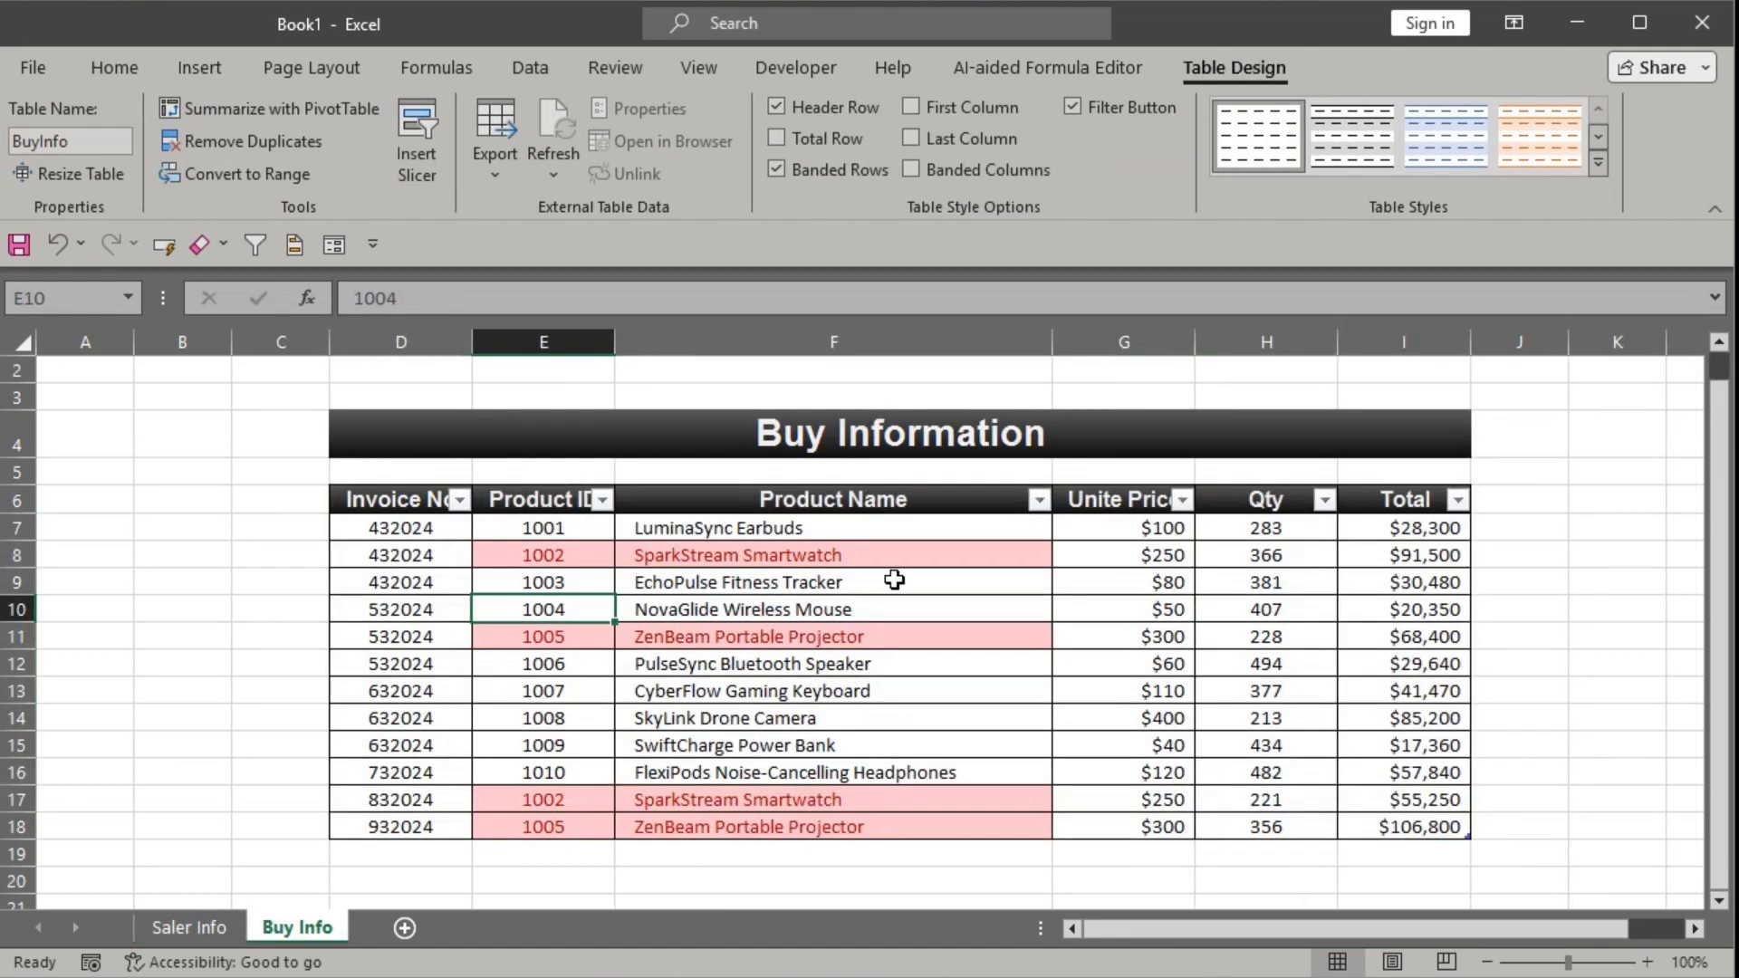
click(201, 69)
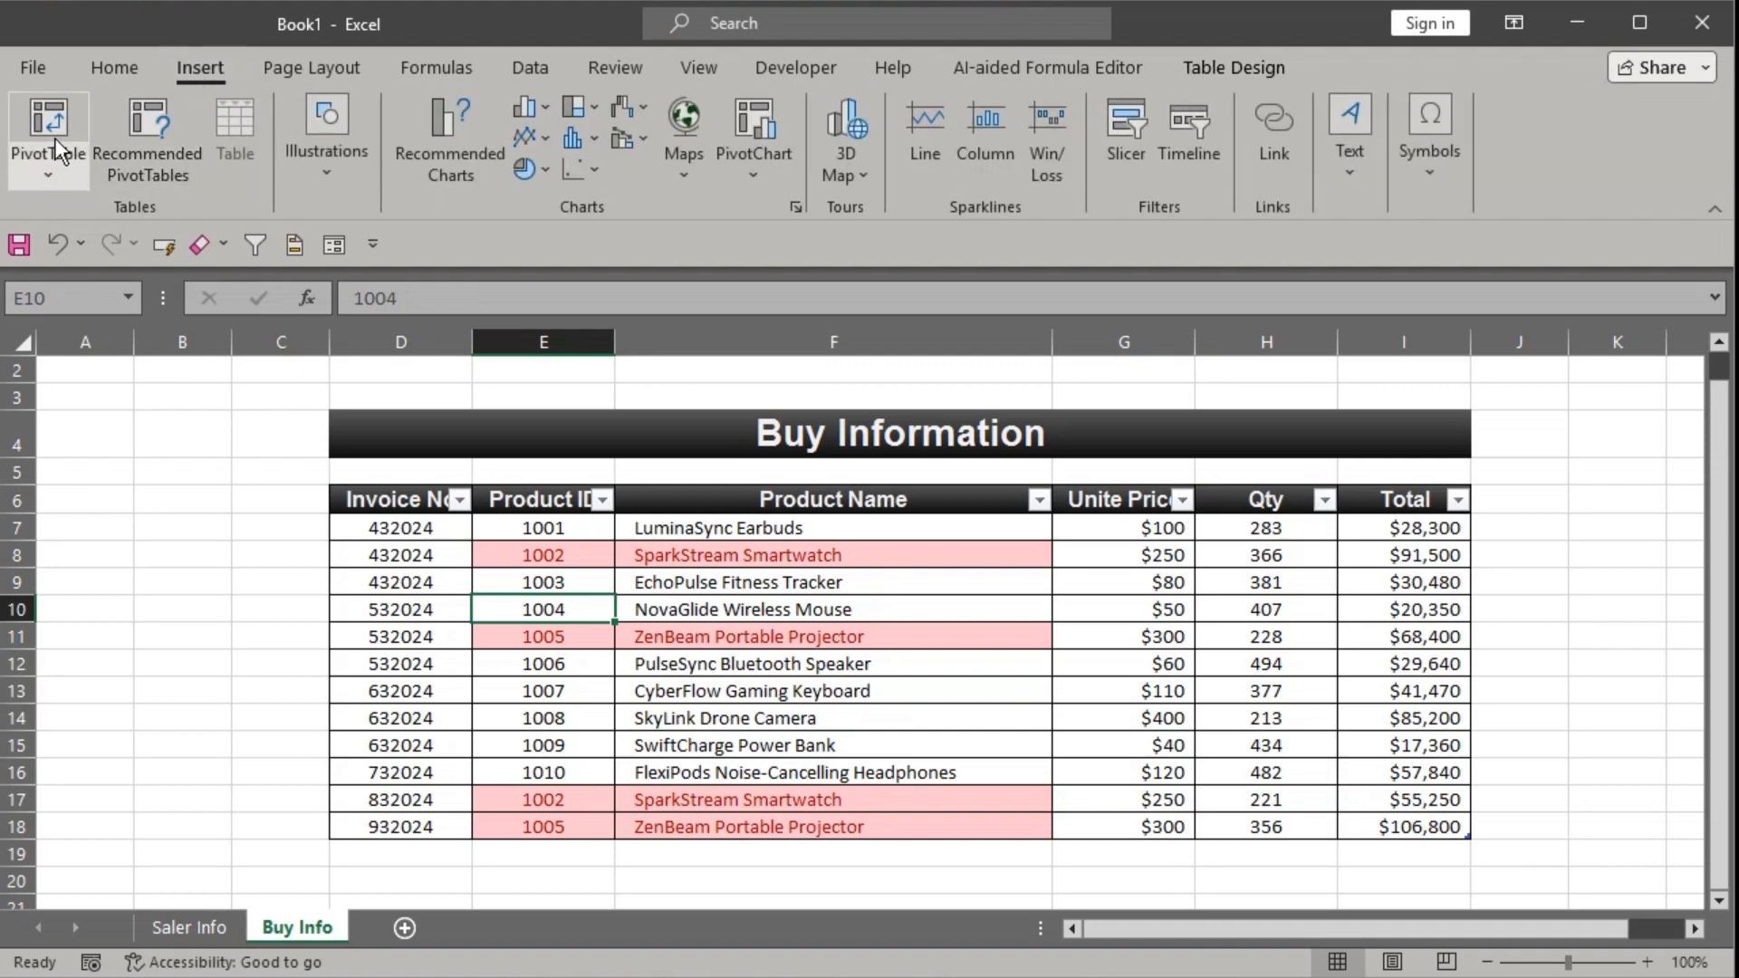
click(58, 149)
click(422, 584)
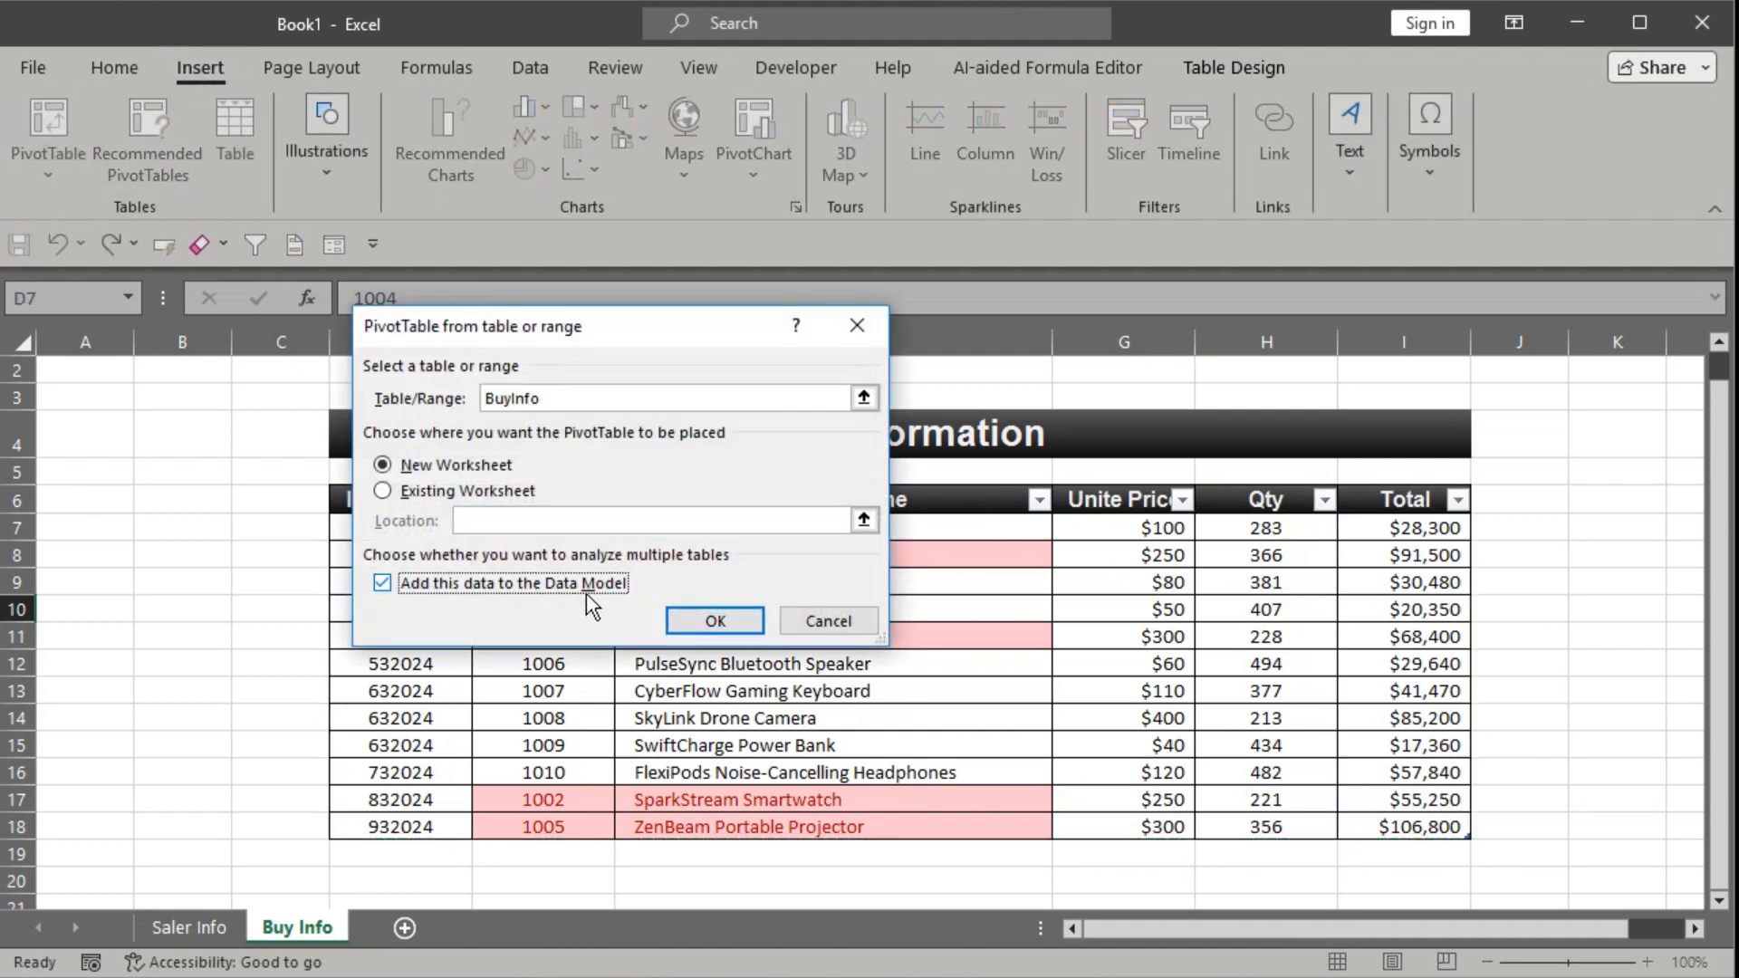
click(716, 623)
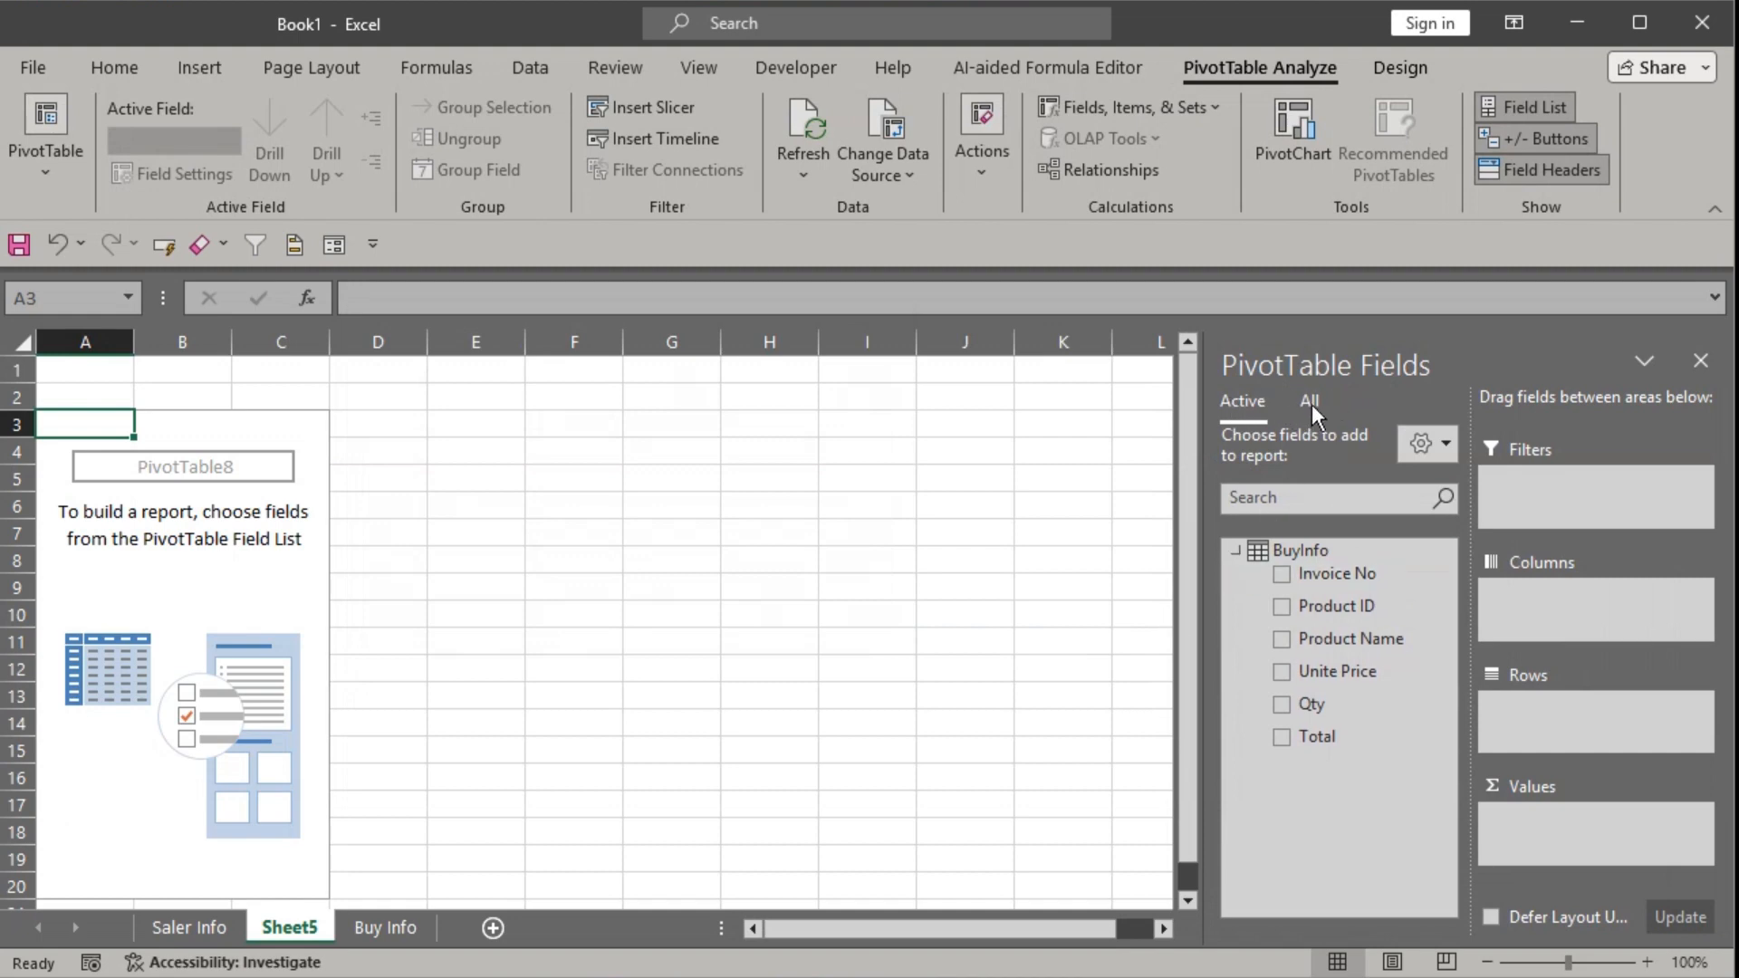
List all workbook tables in the PivotTable fields and add Saler Name from SalerInfo to the rows.
click(1237, 550)
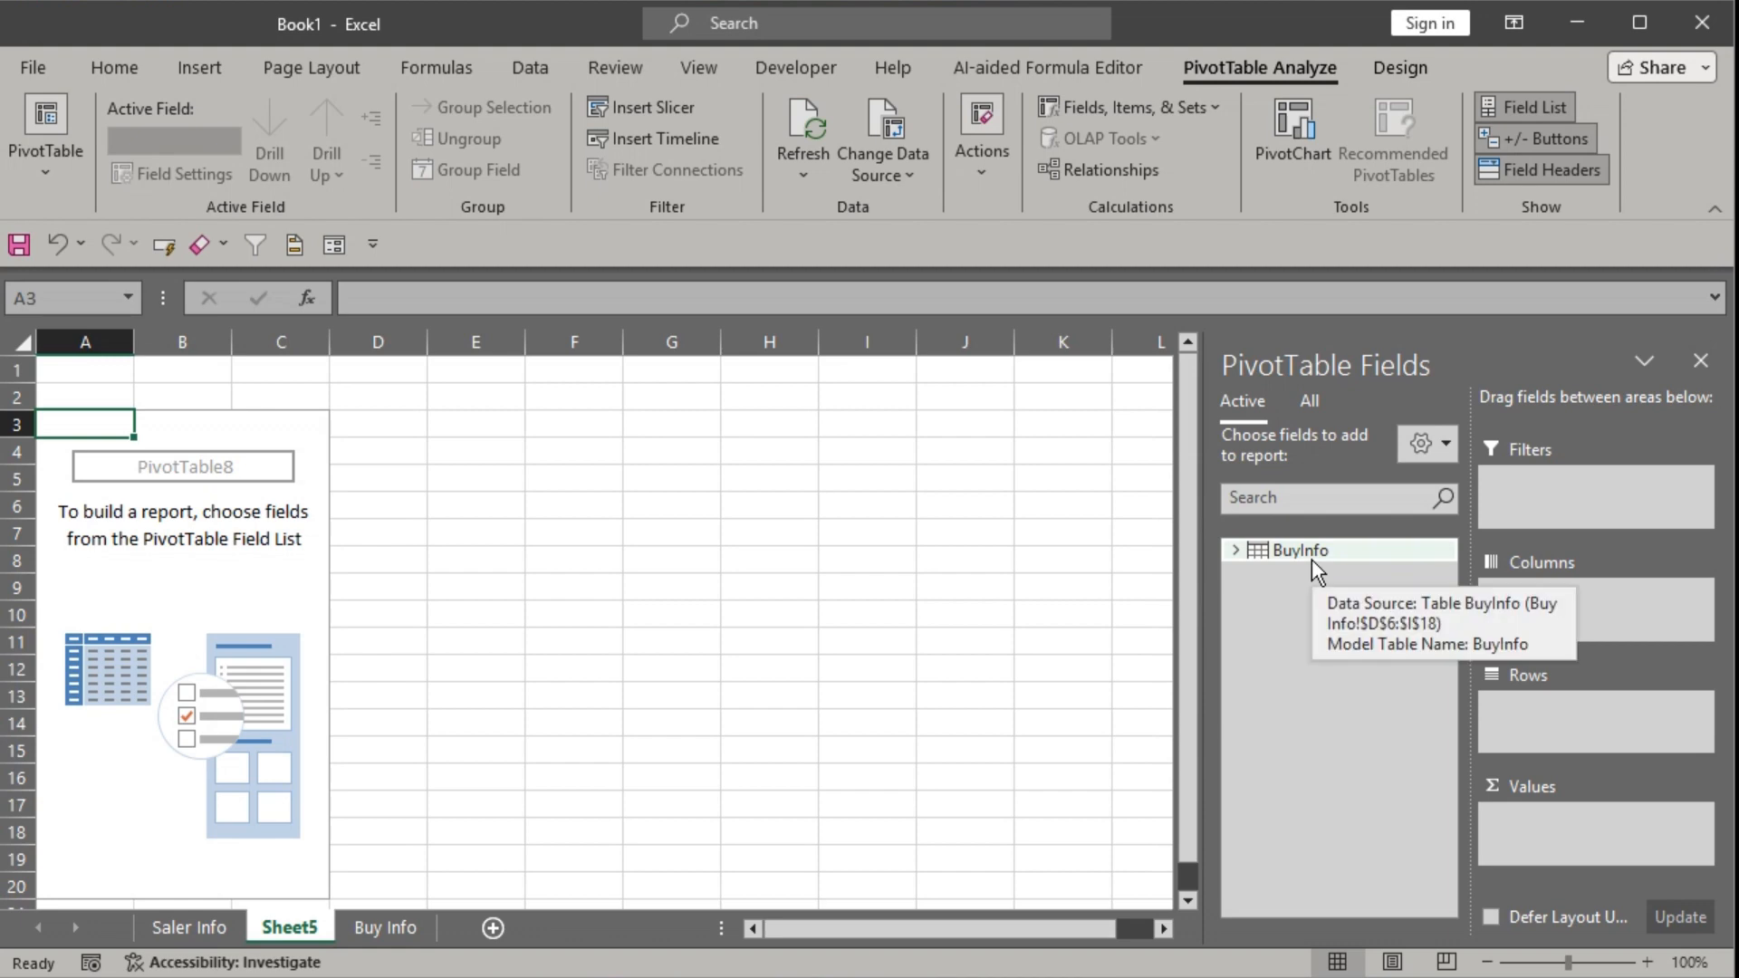
click(1316, 402)
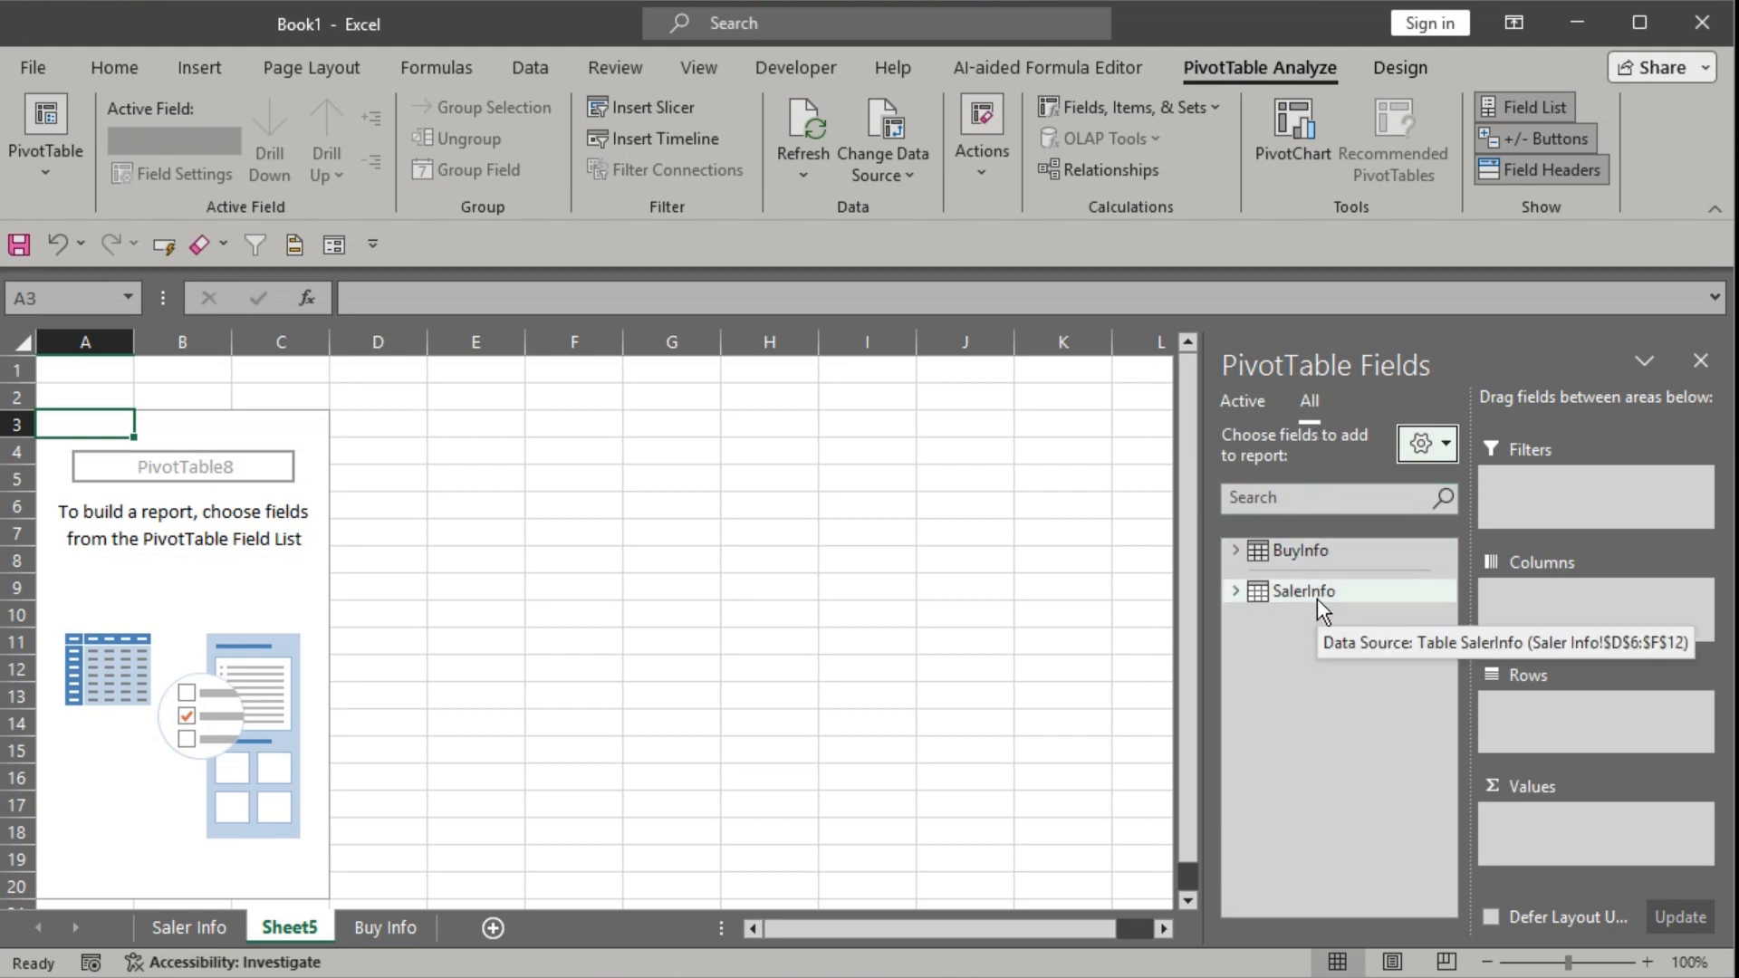
click(1237, 591)
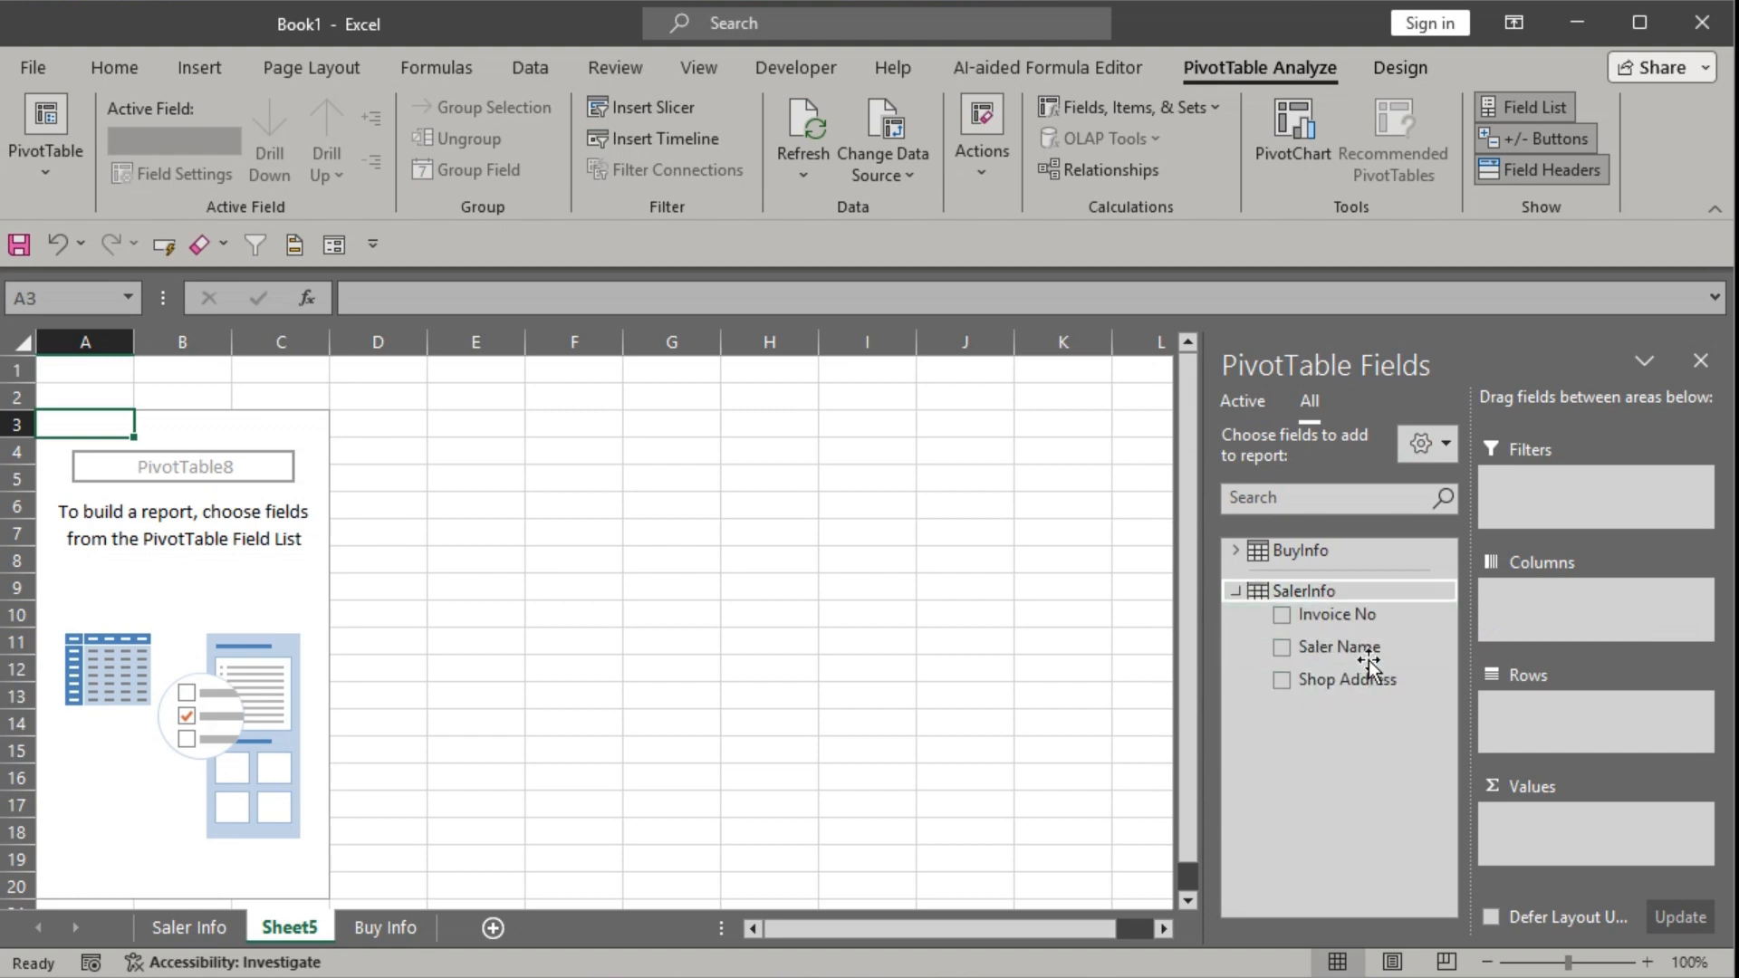
drag(1365, 648, 1547, 723)
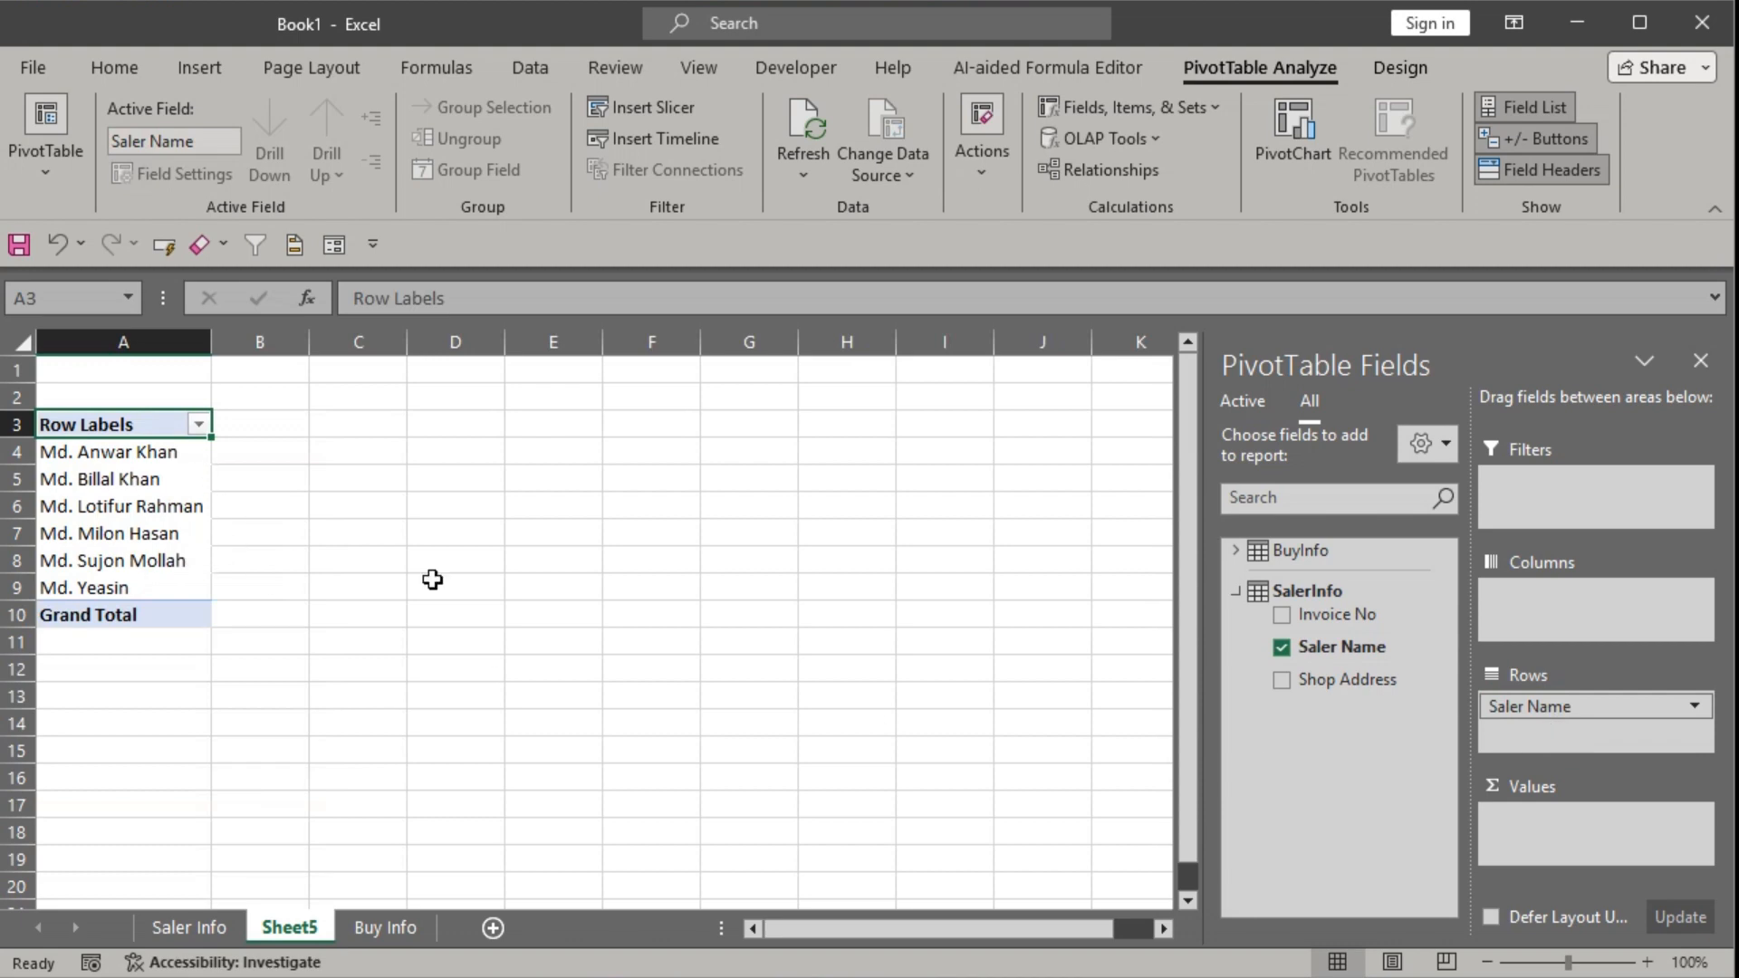
From BuyInfo, add Product Name to the rows below Saler Name and Total to the values.
click(1235, 553)
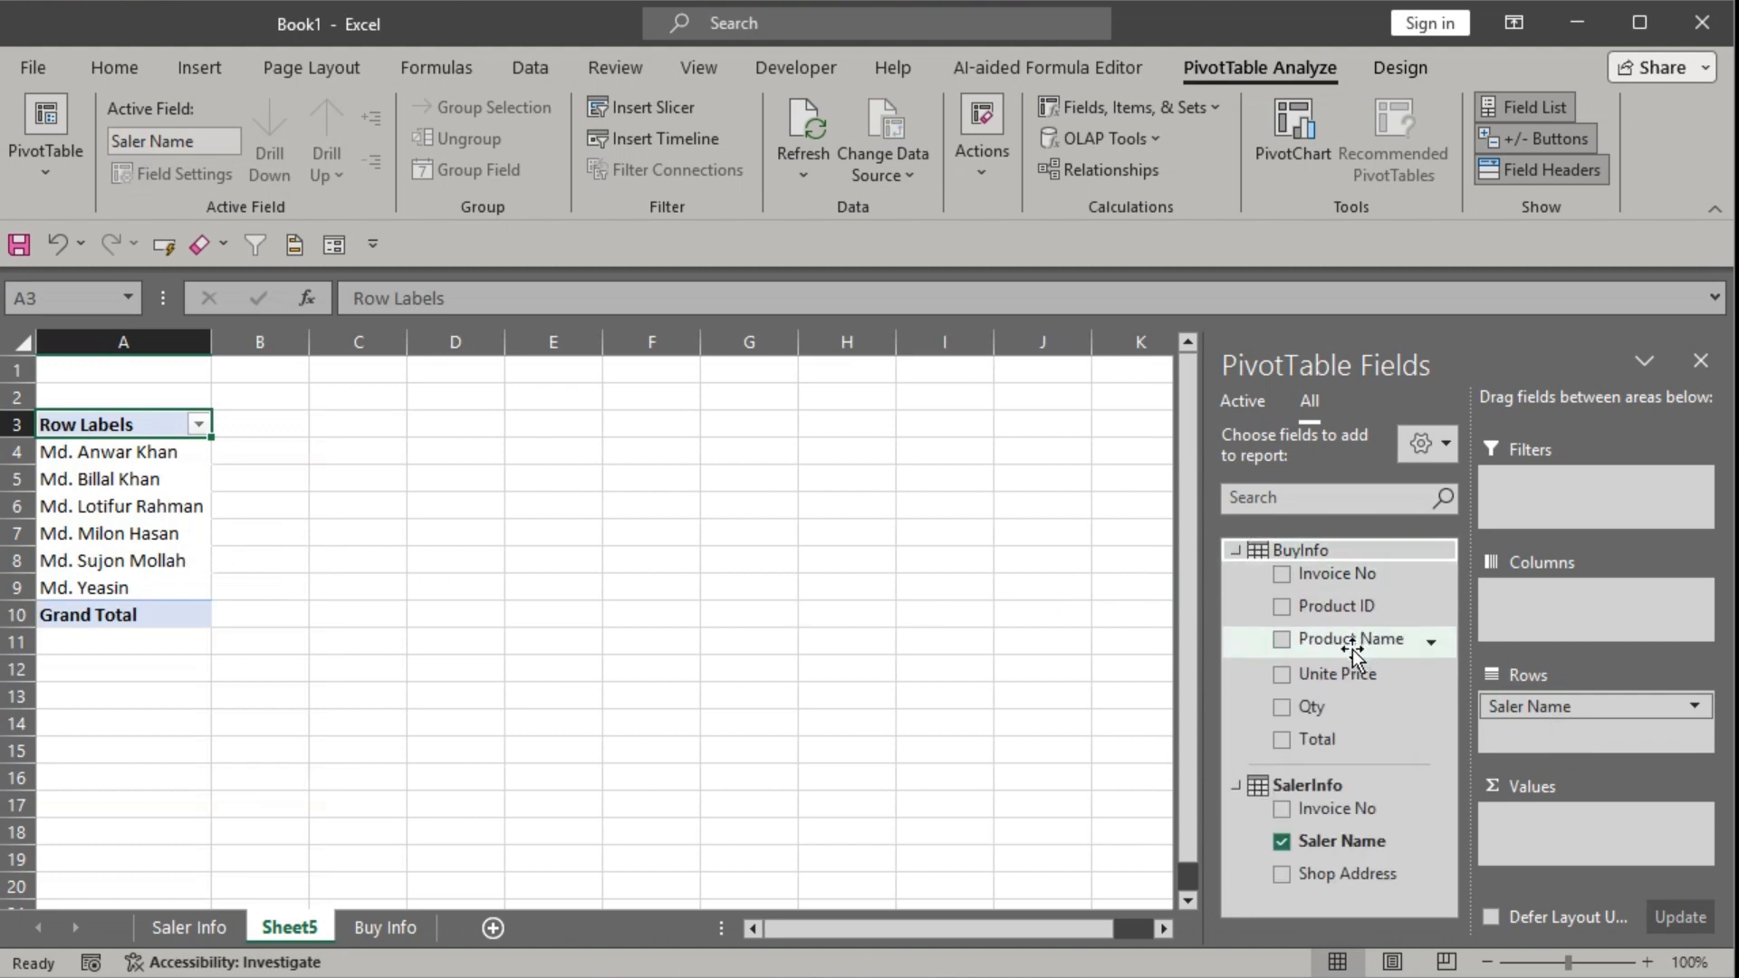
drag(1354, 643, 1540, 736)
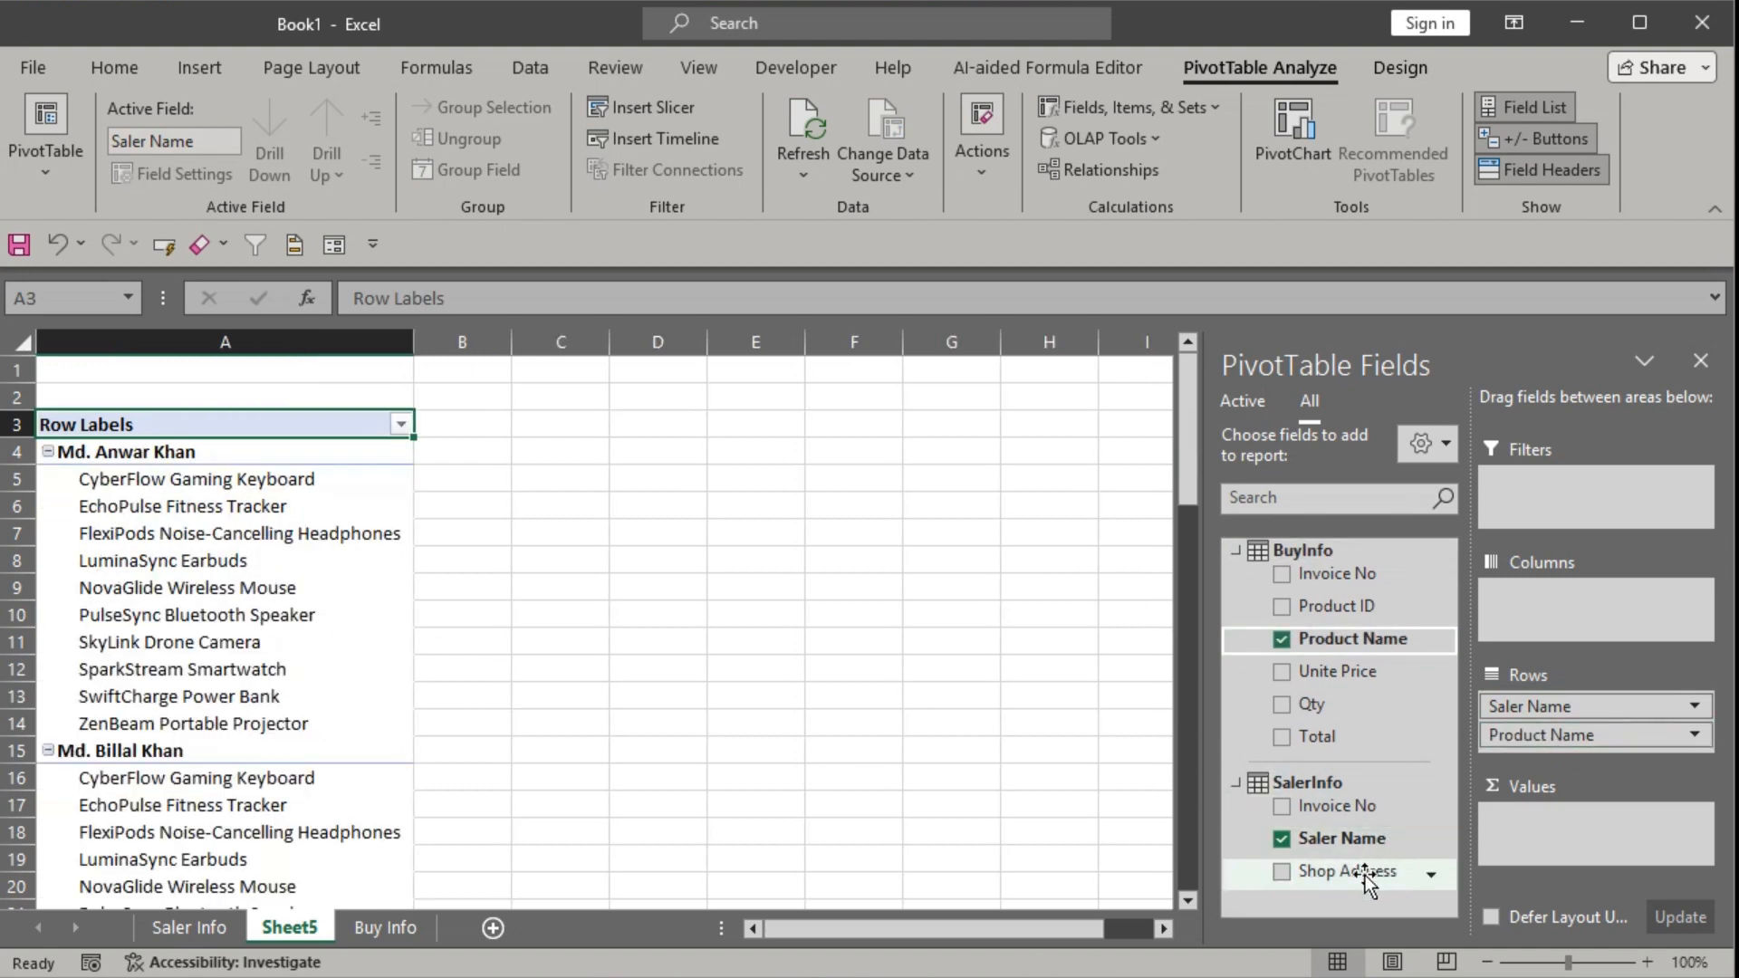
drag(1346, 740, 1597, 855)
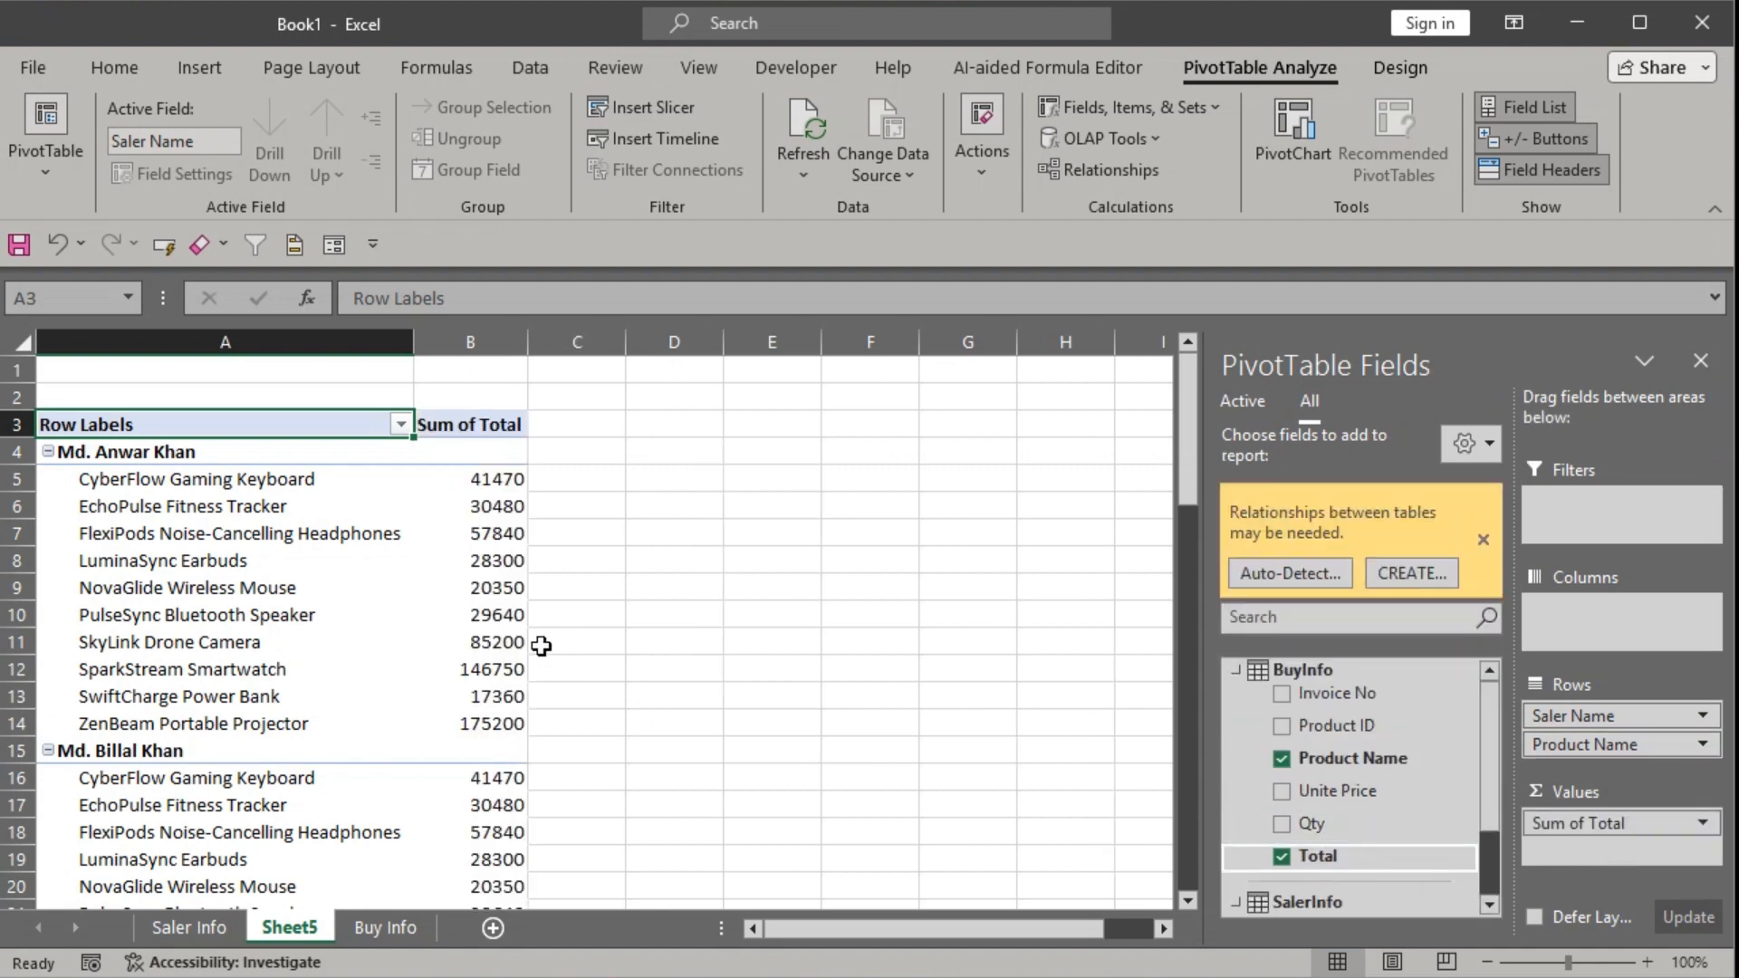
Compare the first saler's products in the PivotTable with the matching invoice numbers on the Saler Info and Buy Info sheets.
click(164, 451)
click(188, 931)
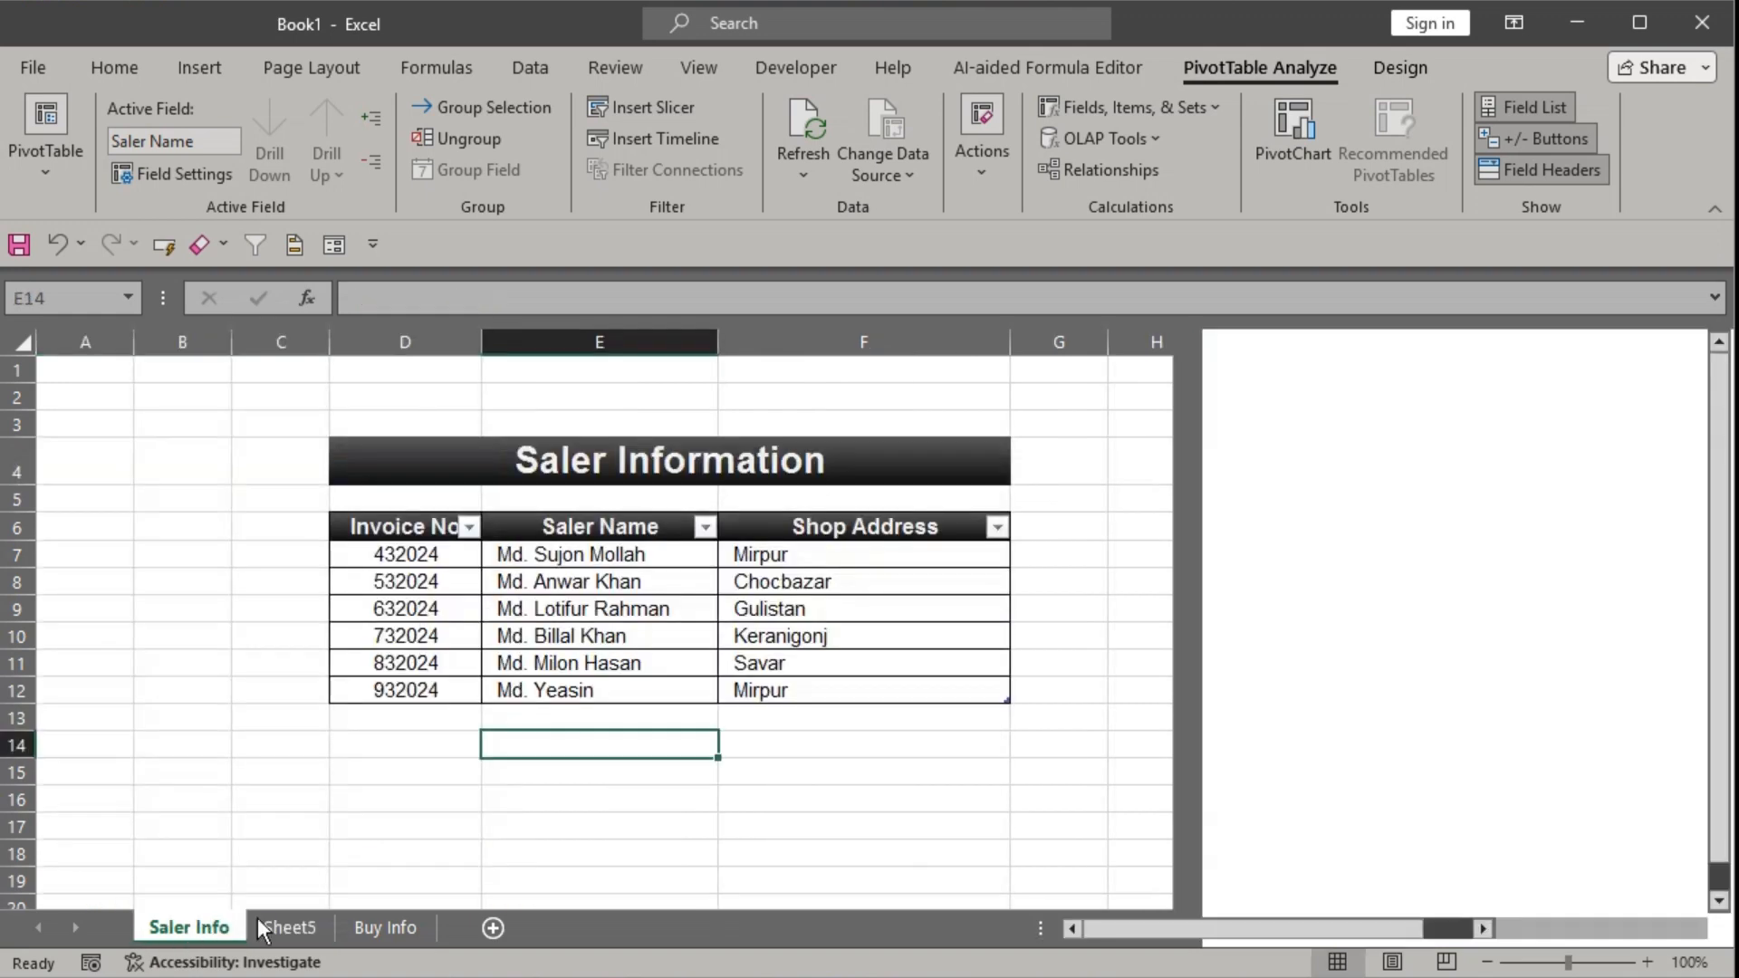
drag(582, 584, 769, 582)
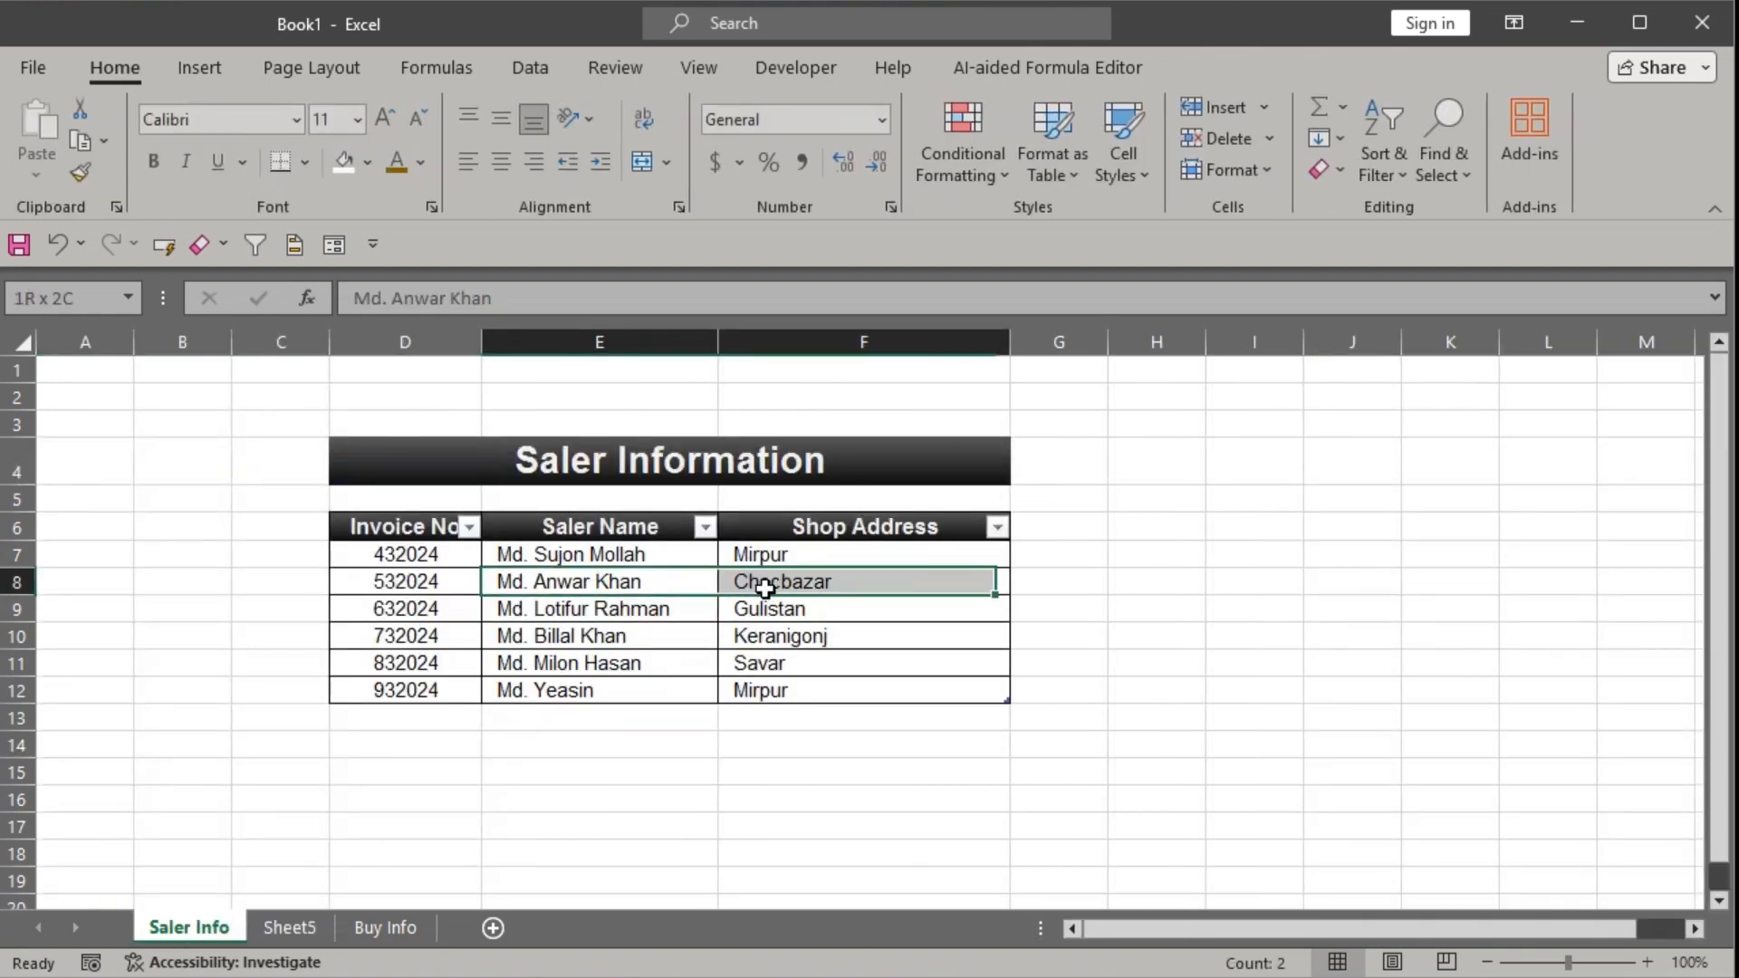
click(290, 929)
click(382, 928)
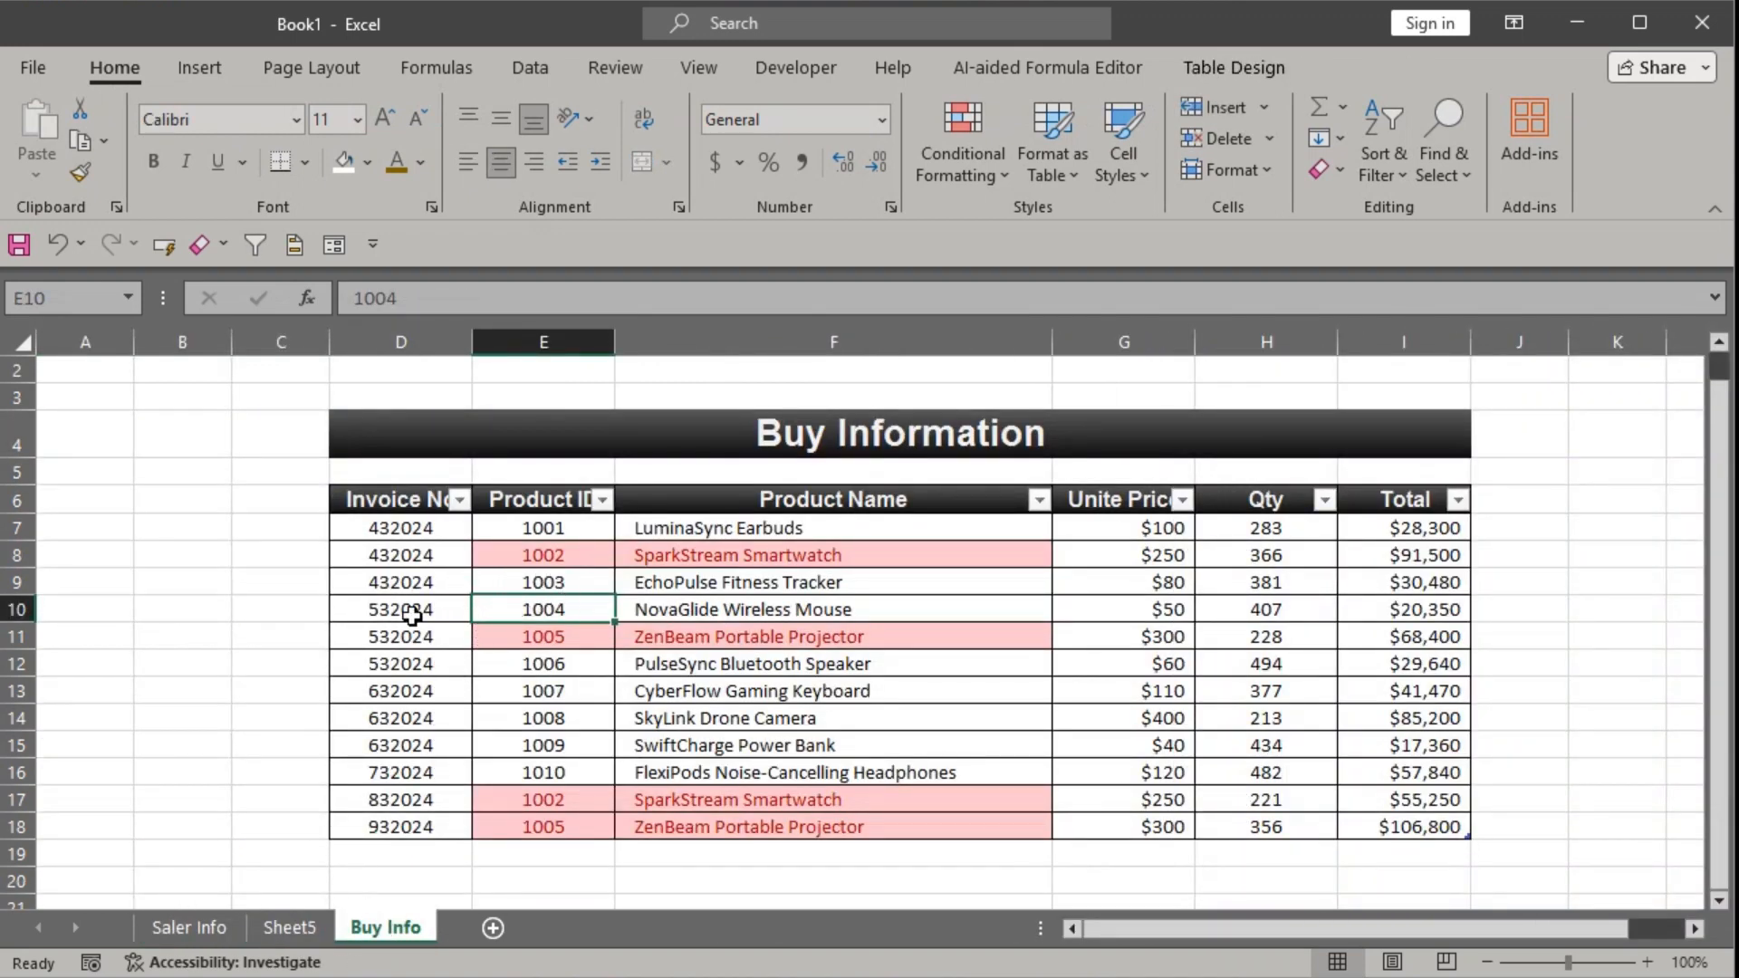
click(186, 928)
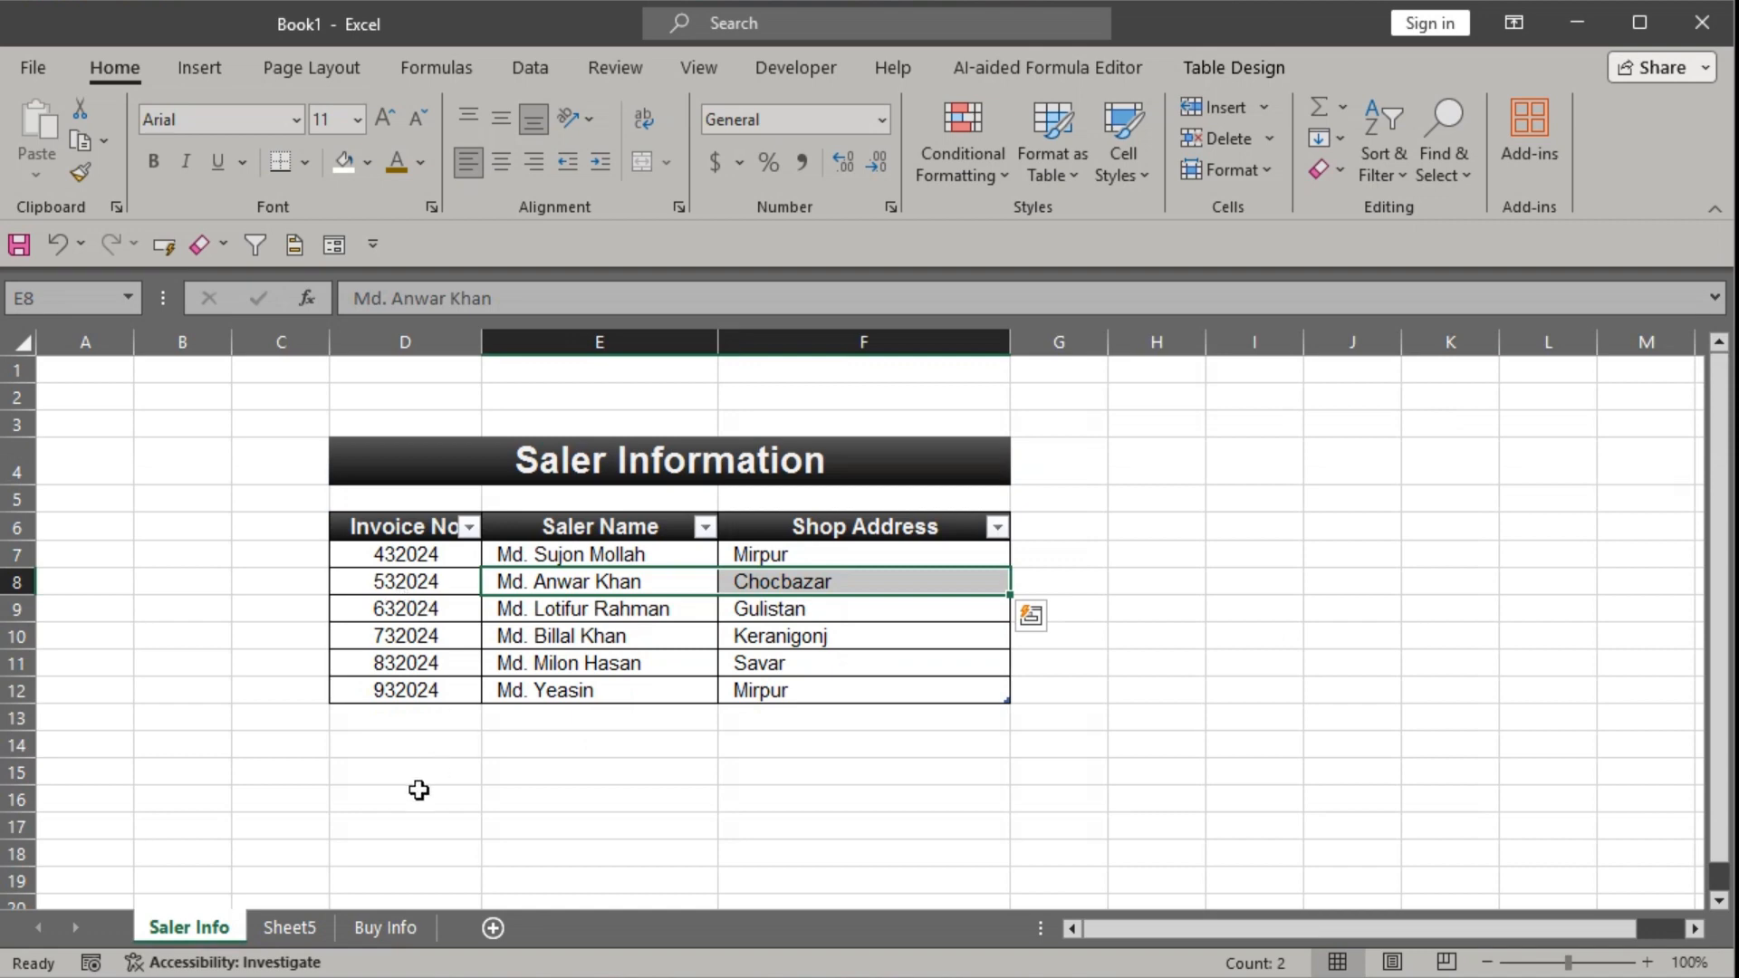
click(367, 928)
click(380, 588)
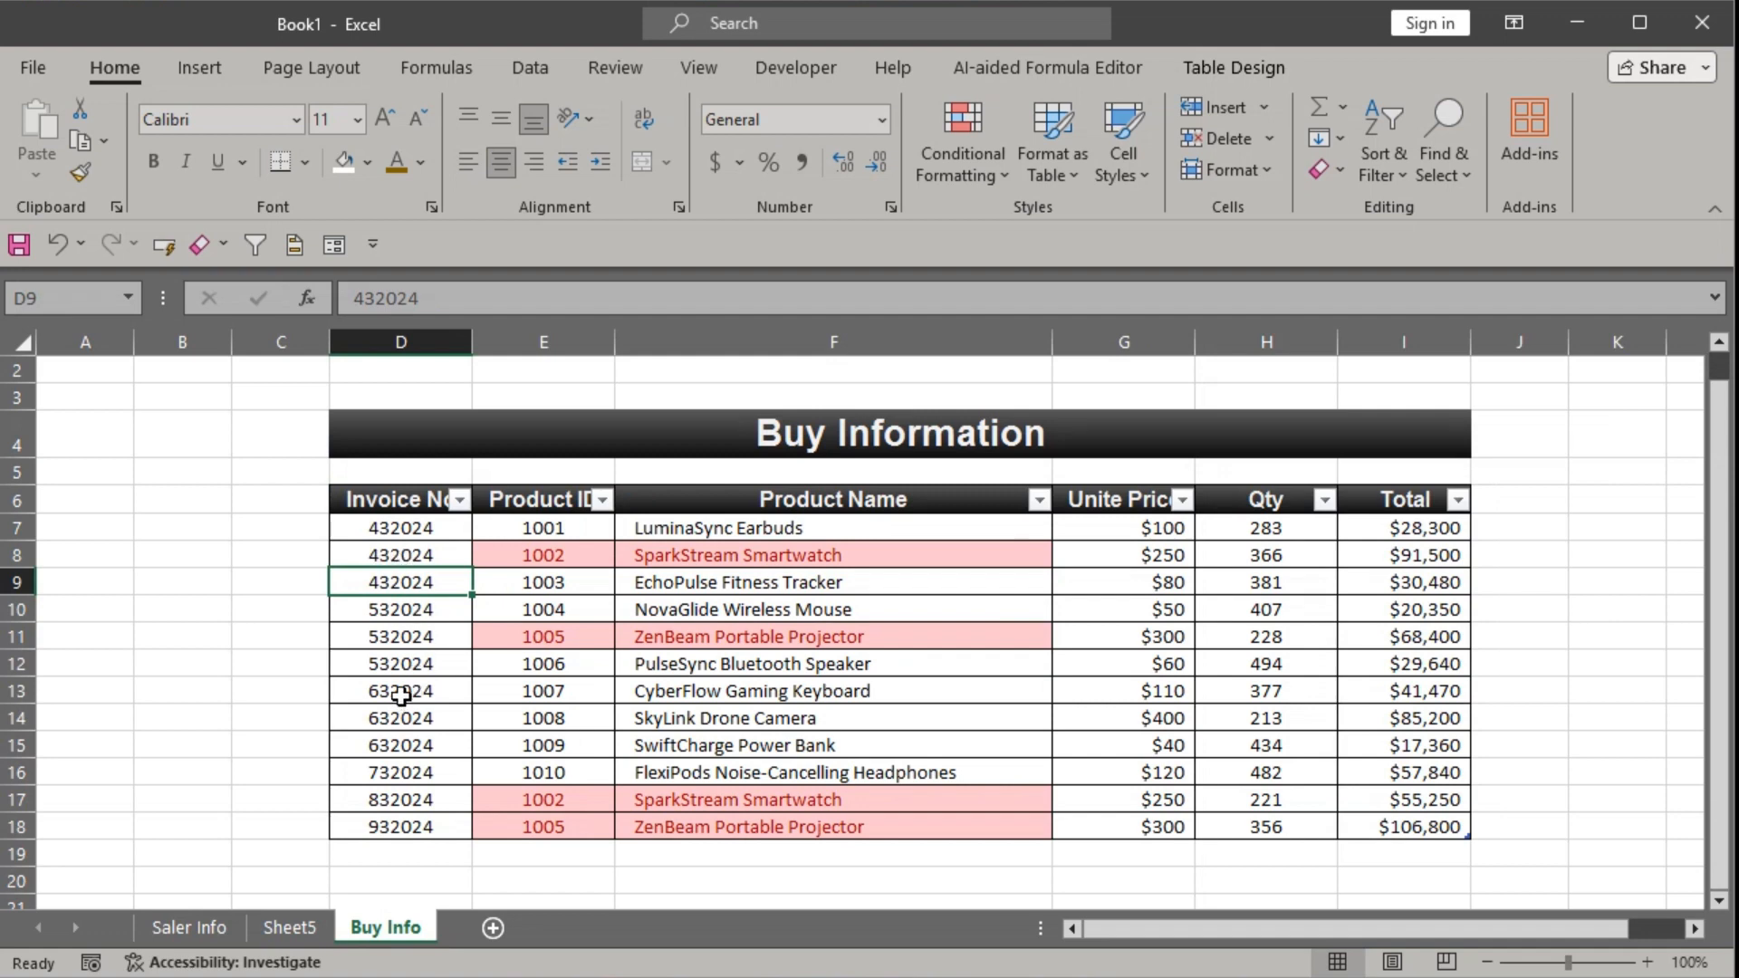
drag(399, 613, 803, 652)
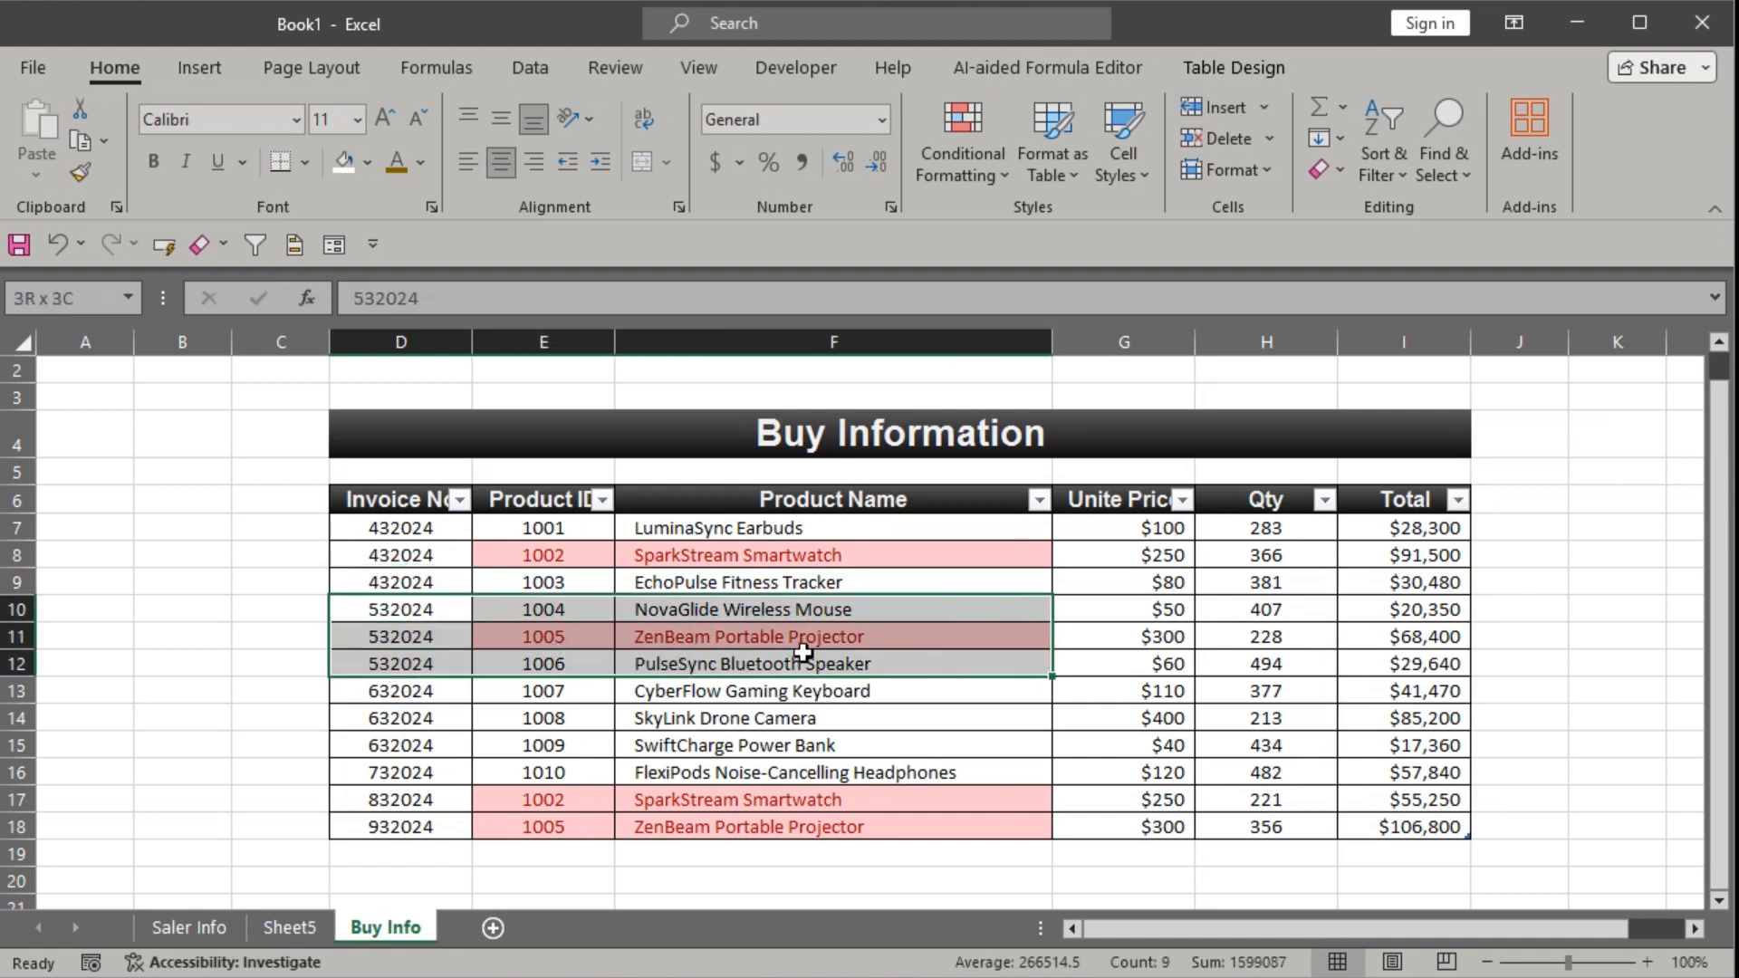
click(288, 928)
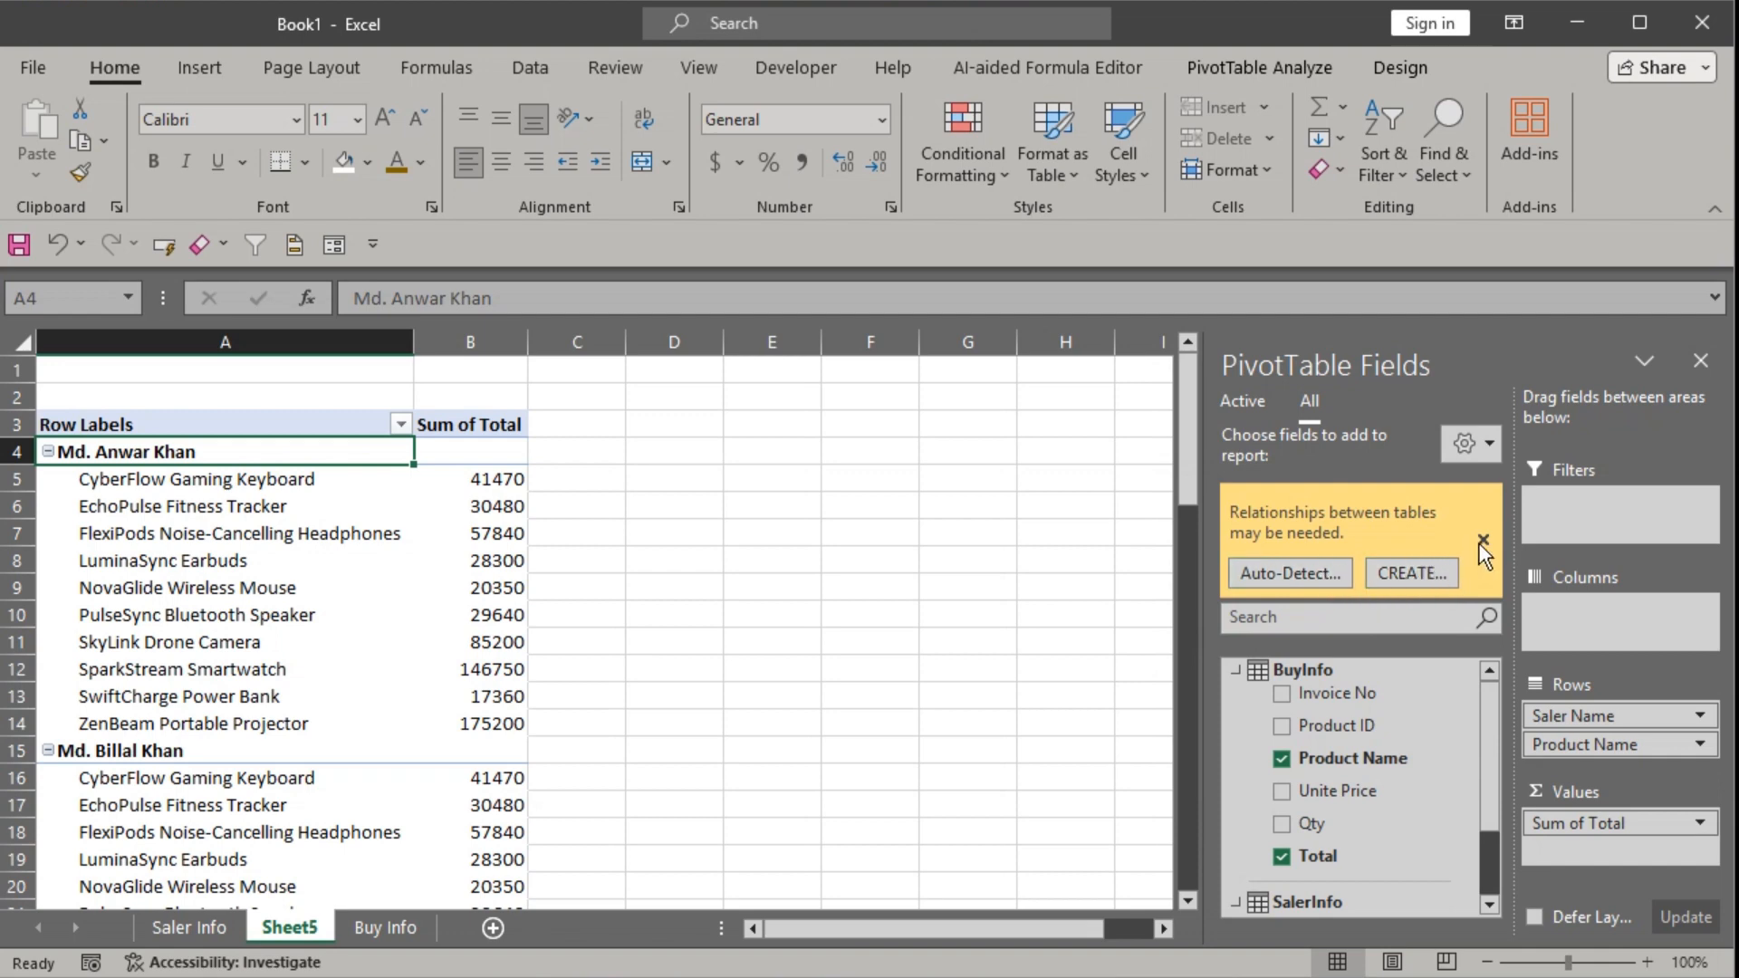
Dismiss the notice about needed table relationships and open the relationship manager for the PivotTable.
click(1482, 540)
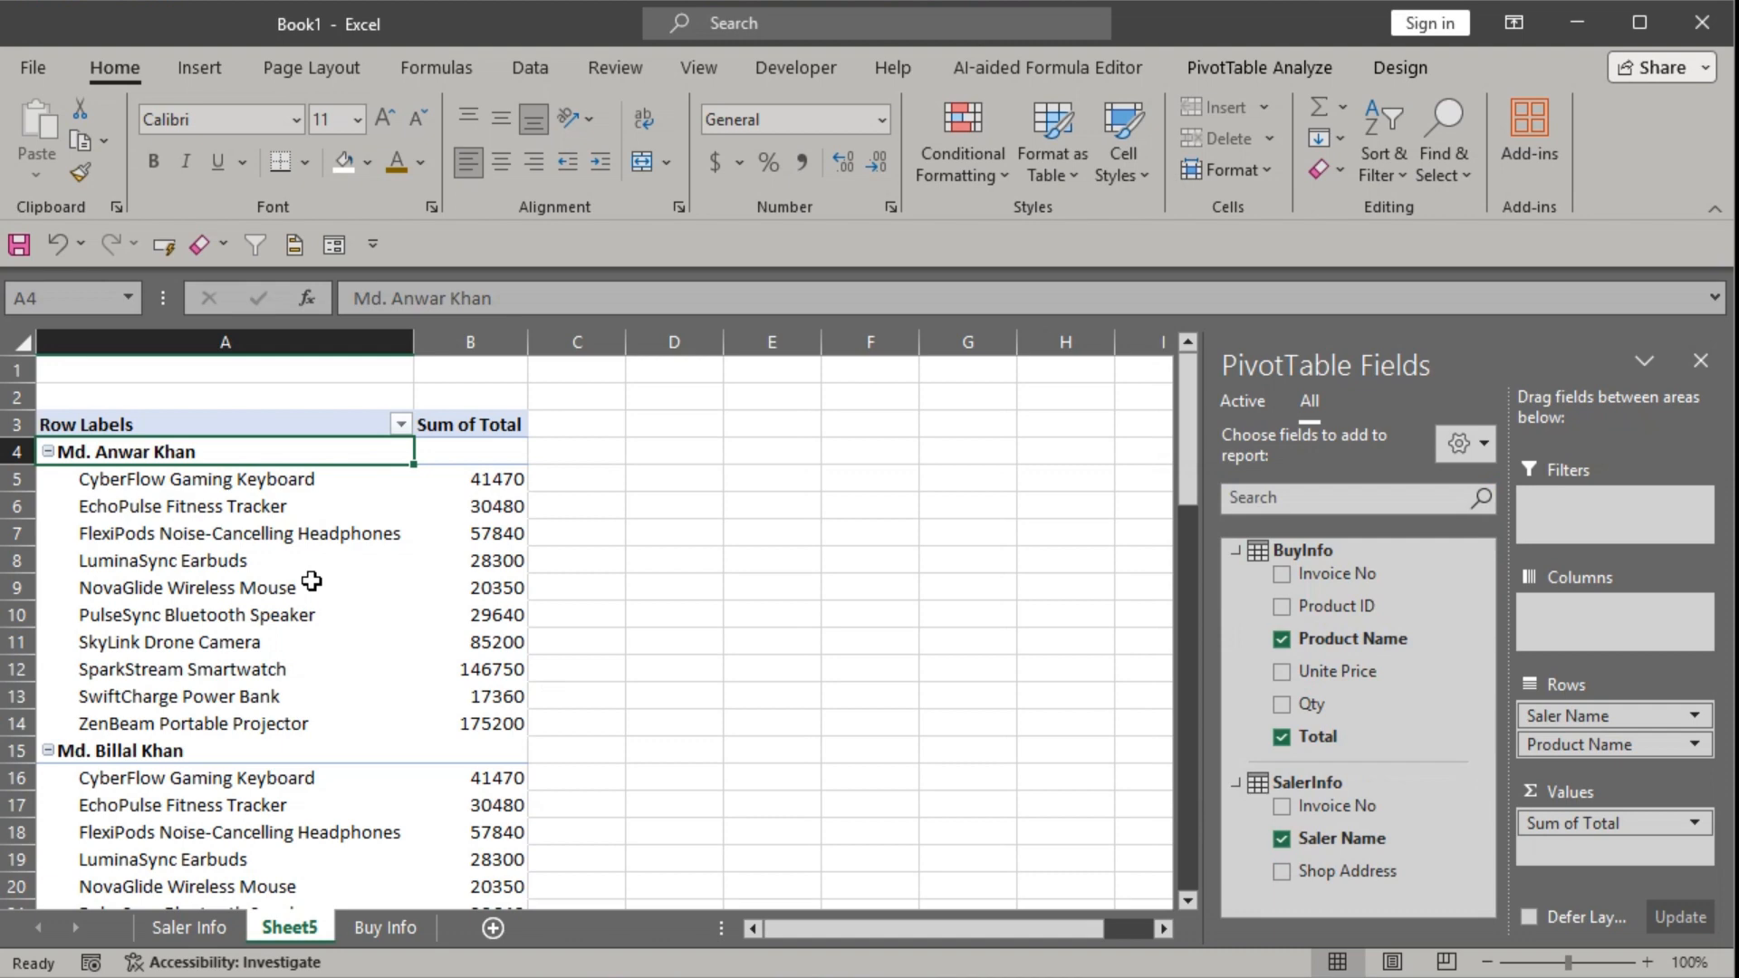
click(222, 587)
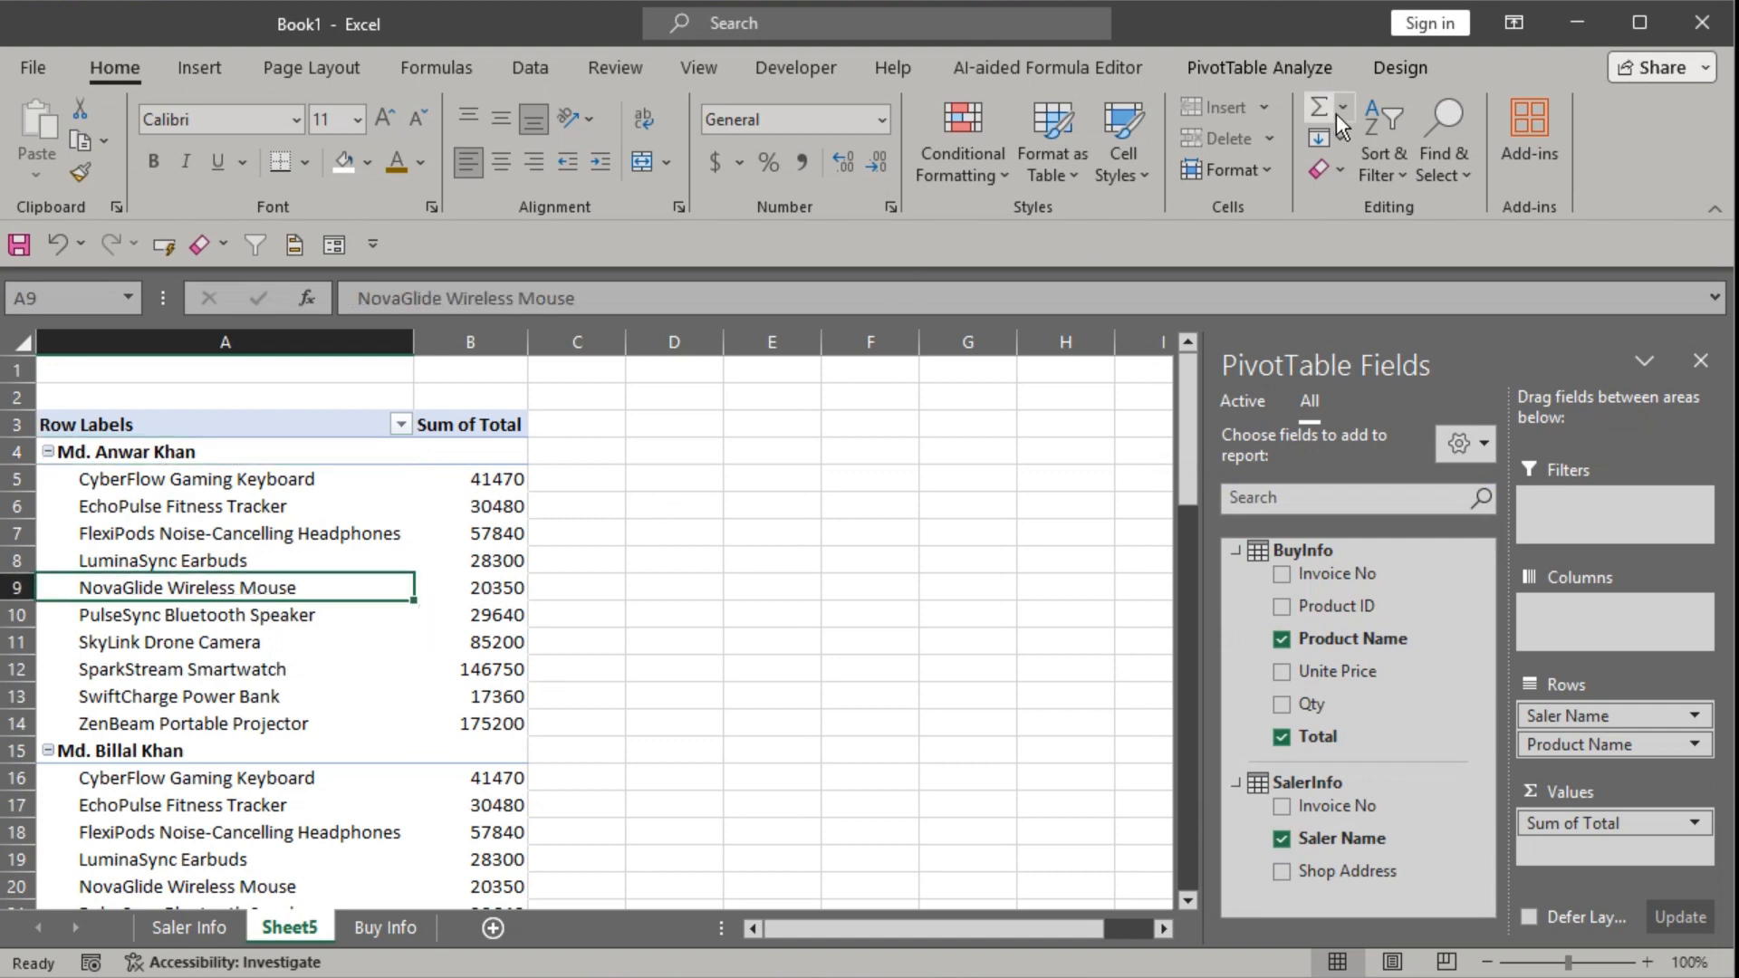
click(1265, 67)
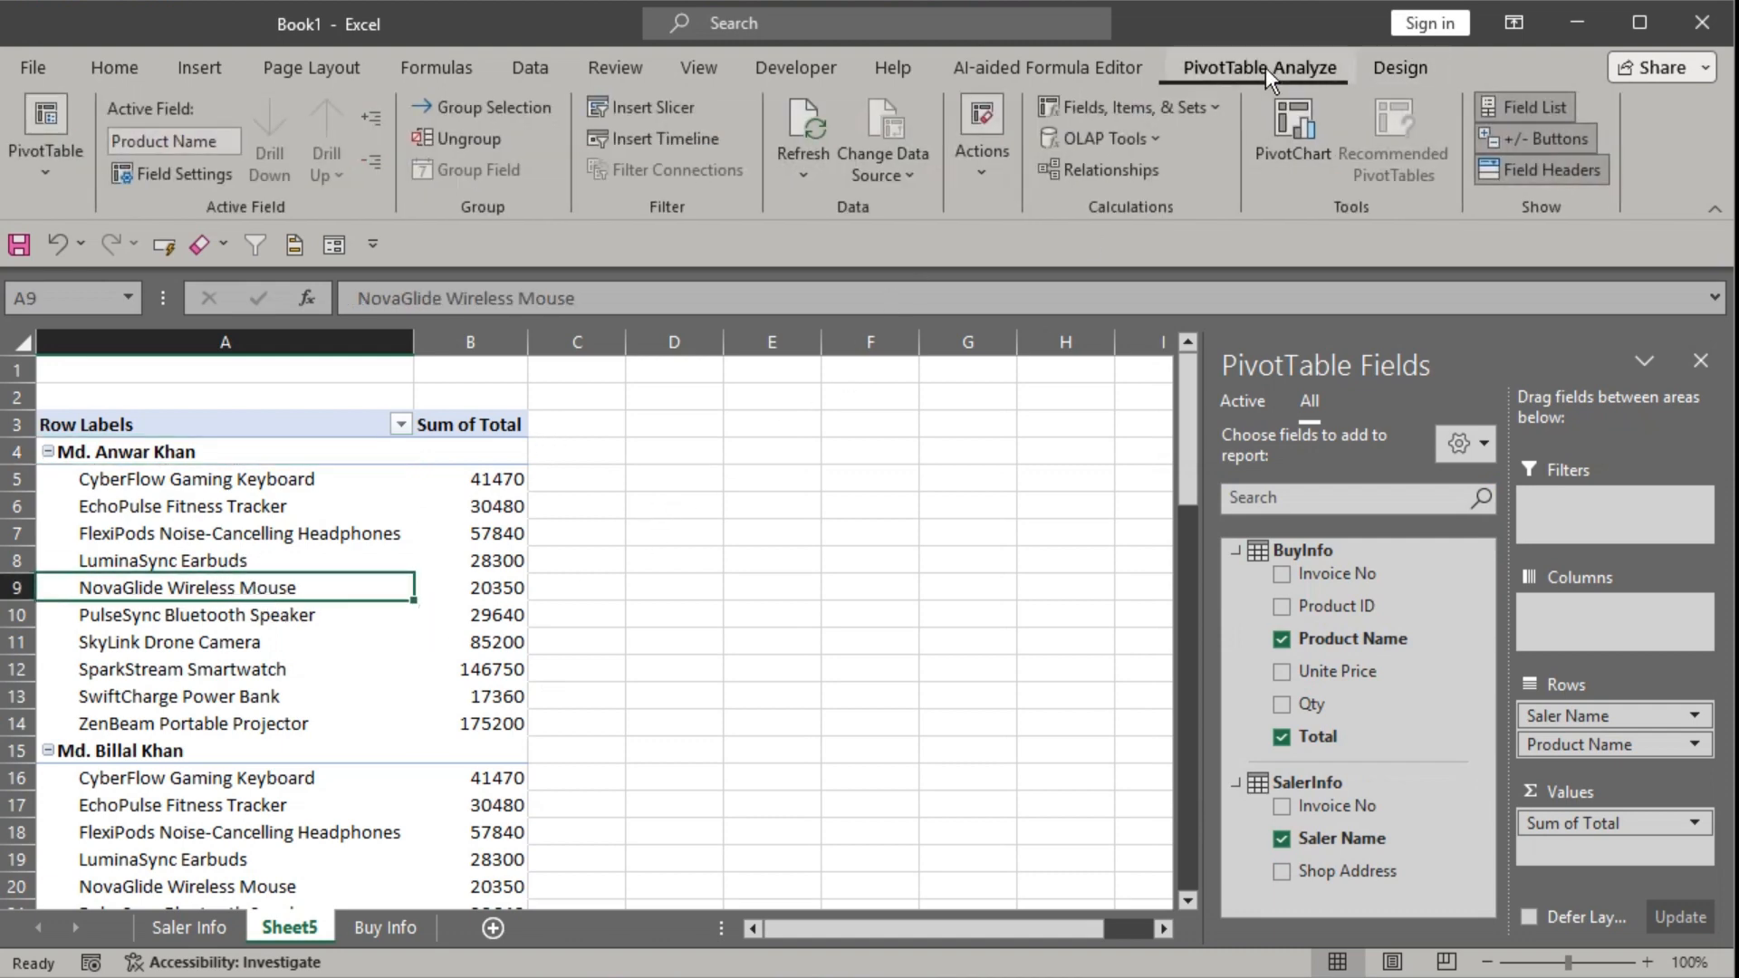
click(1087, 172)
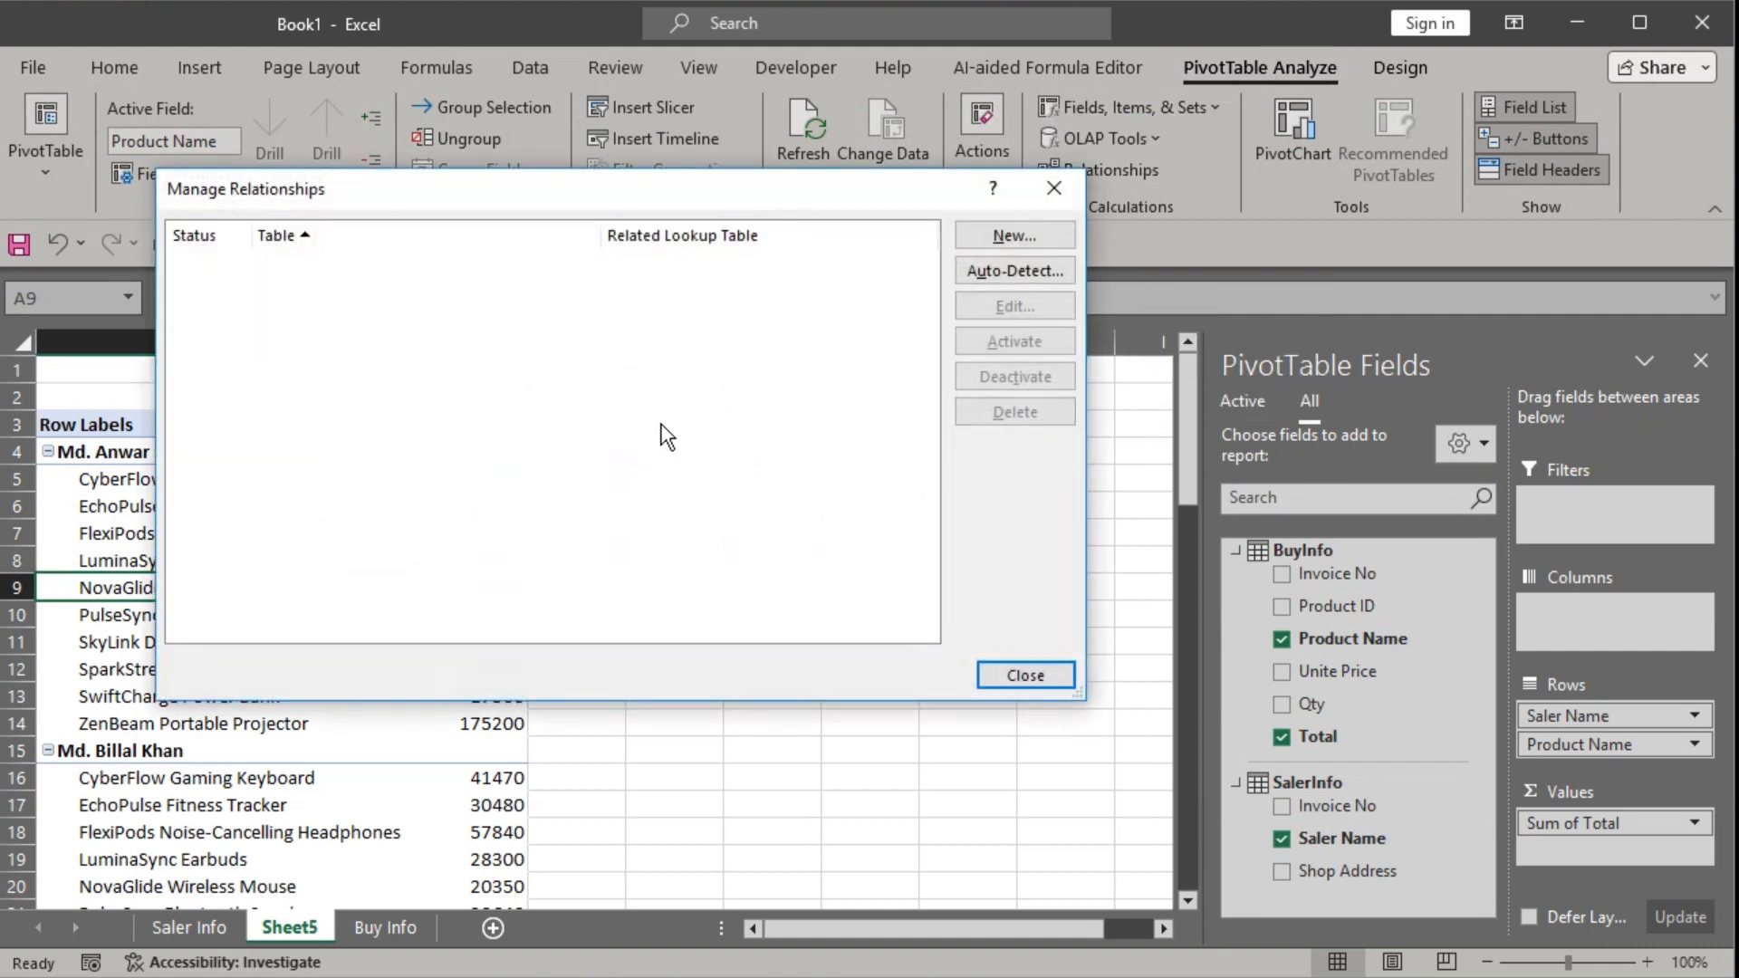
drag(605, 211, 728, 319)
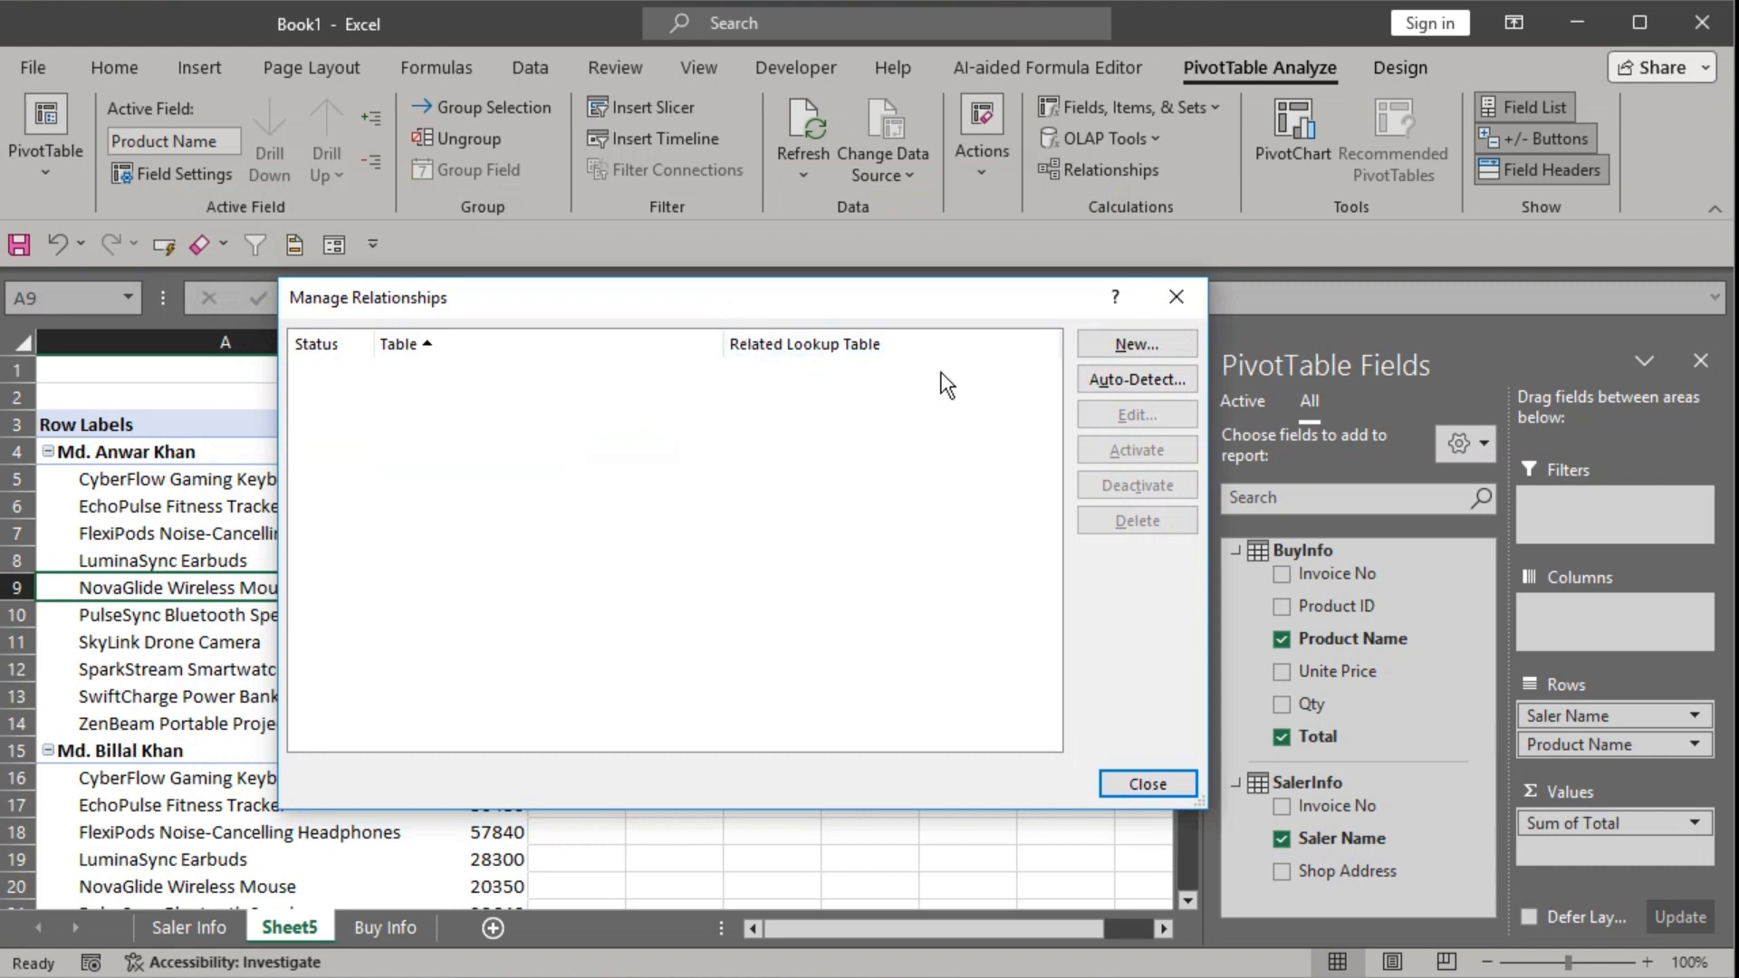
Start a new relationship with BuyInfo as the table and SalerInfo as the related table.
click(1140, 348)
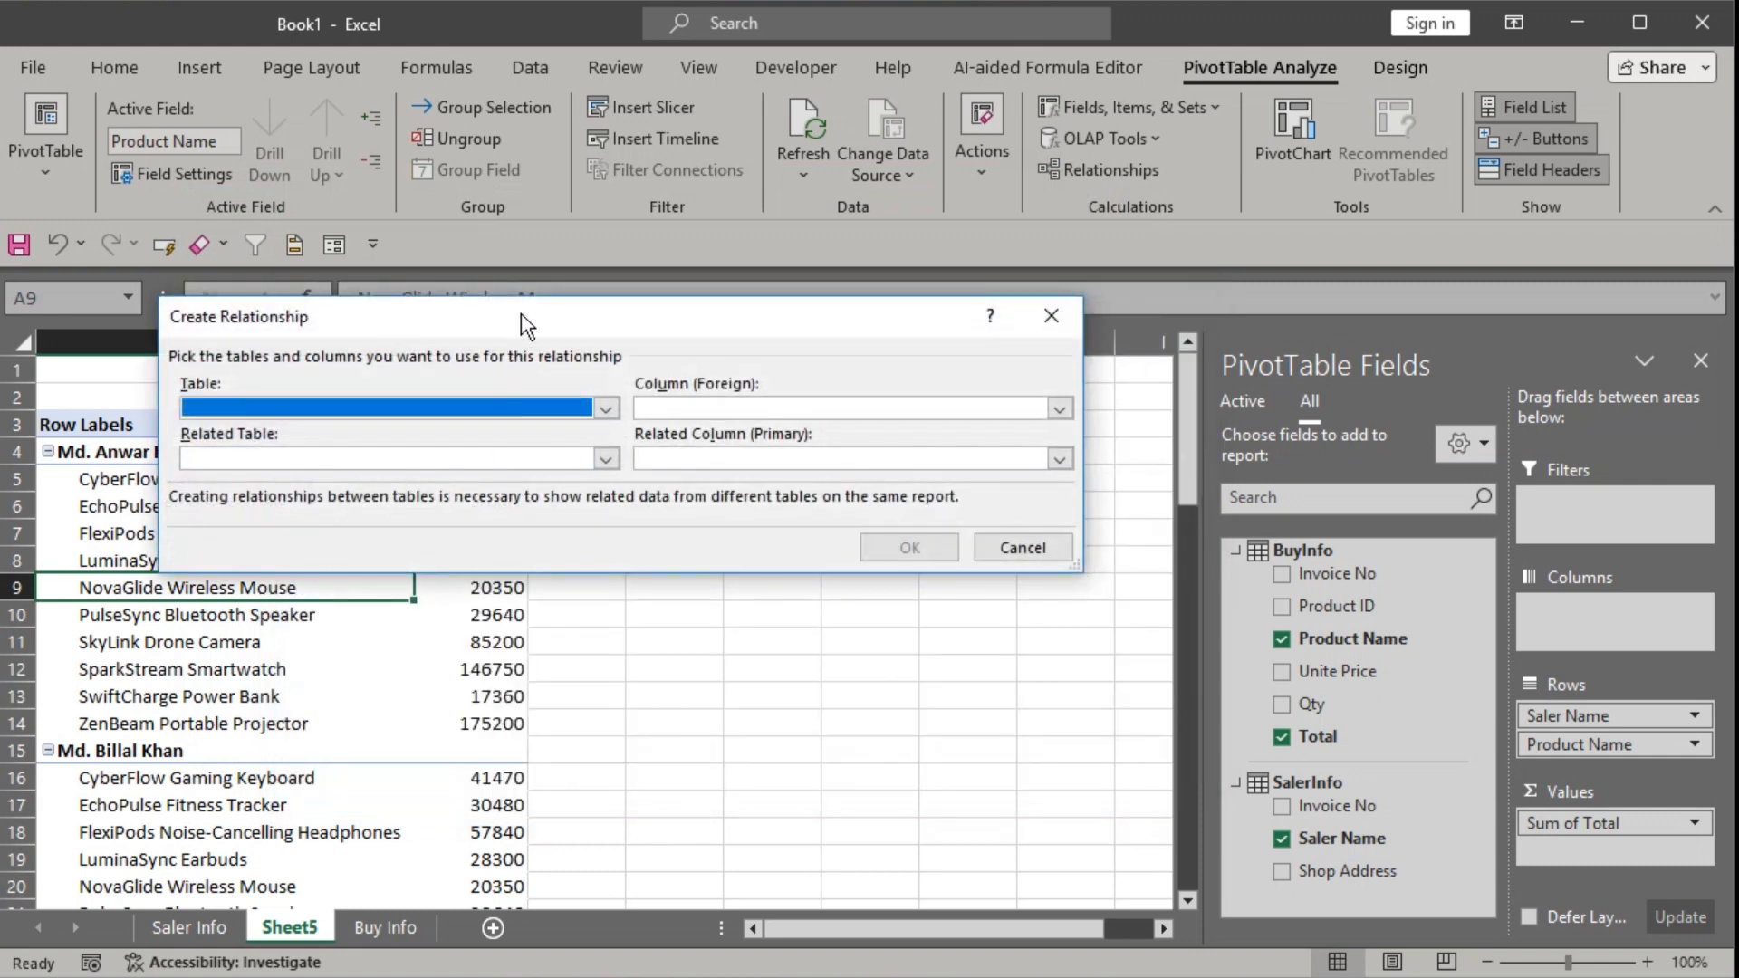
drag(520, 313, 645, 275)
click(730, 368)
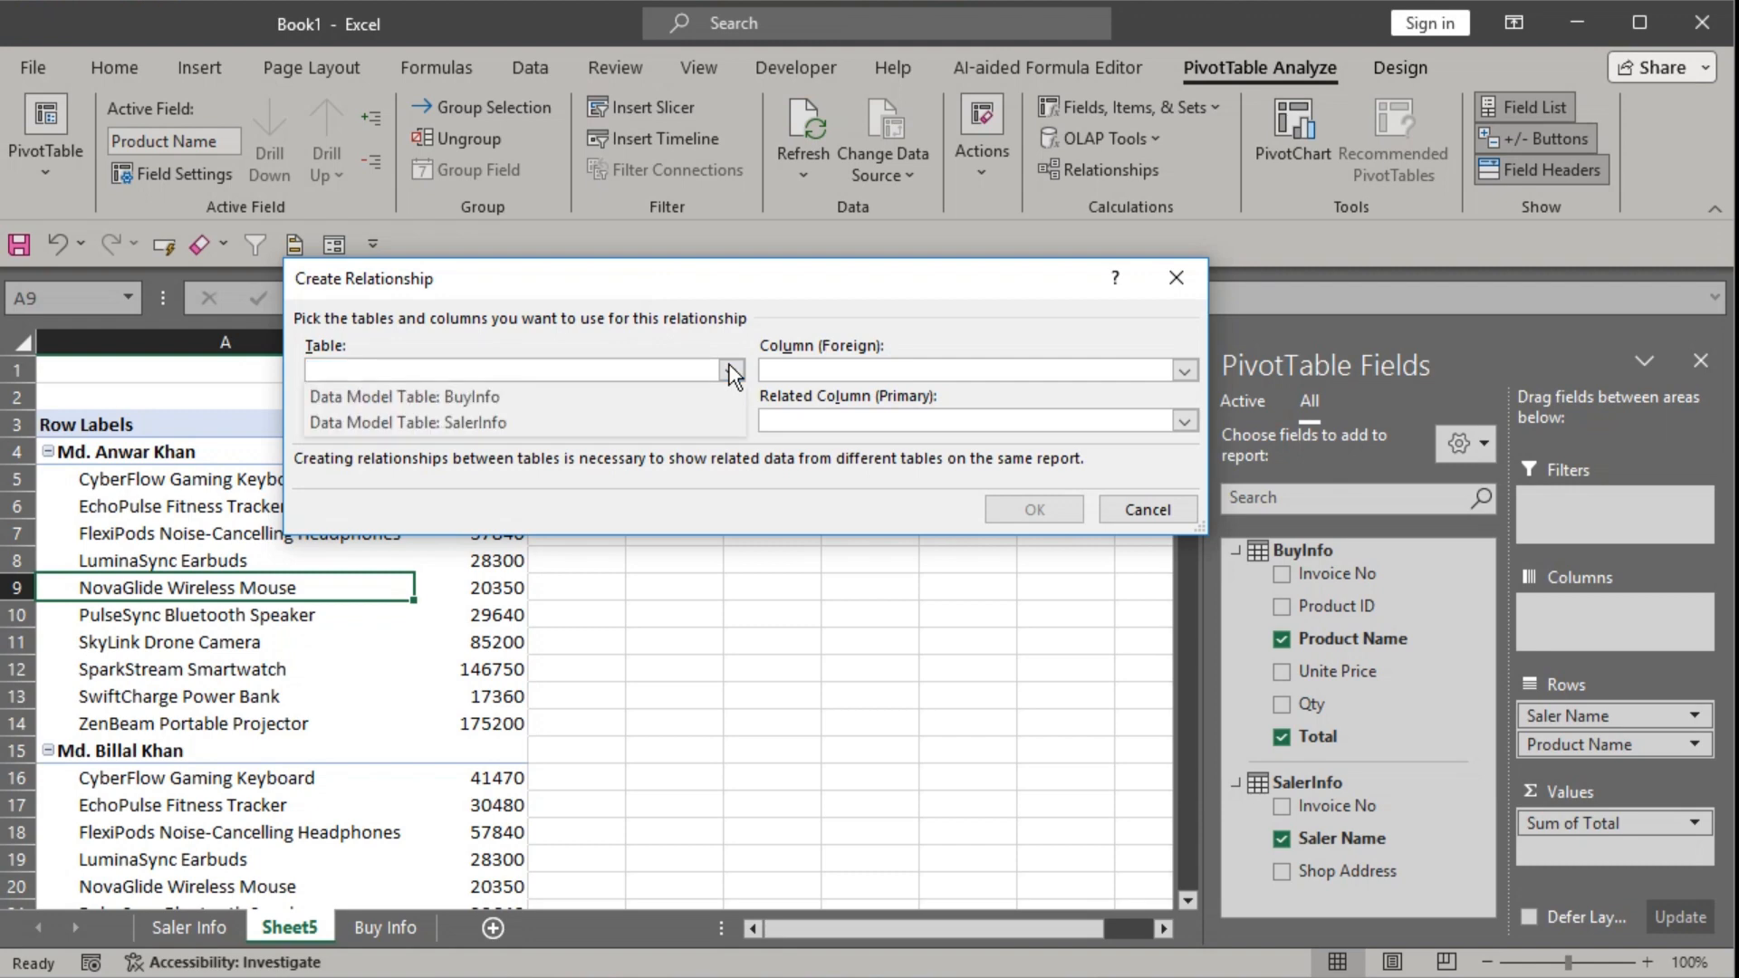
click(475, 398)
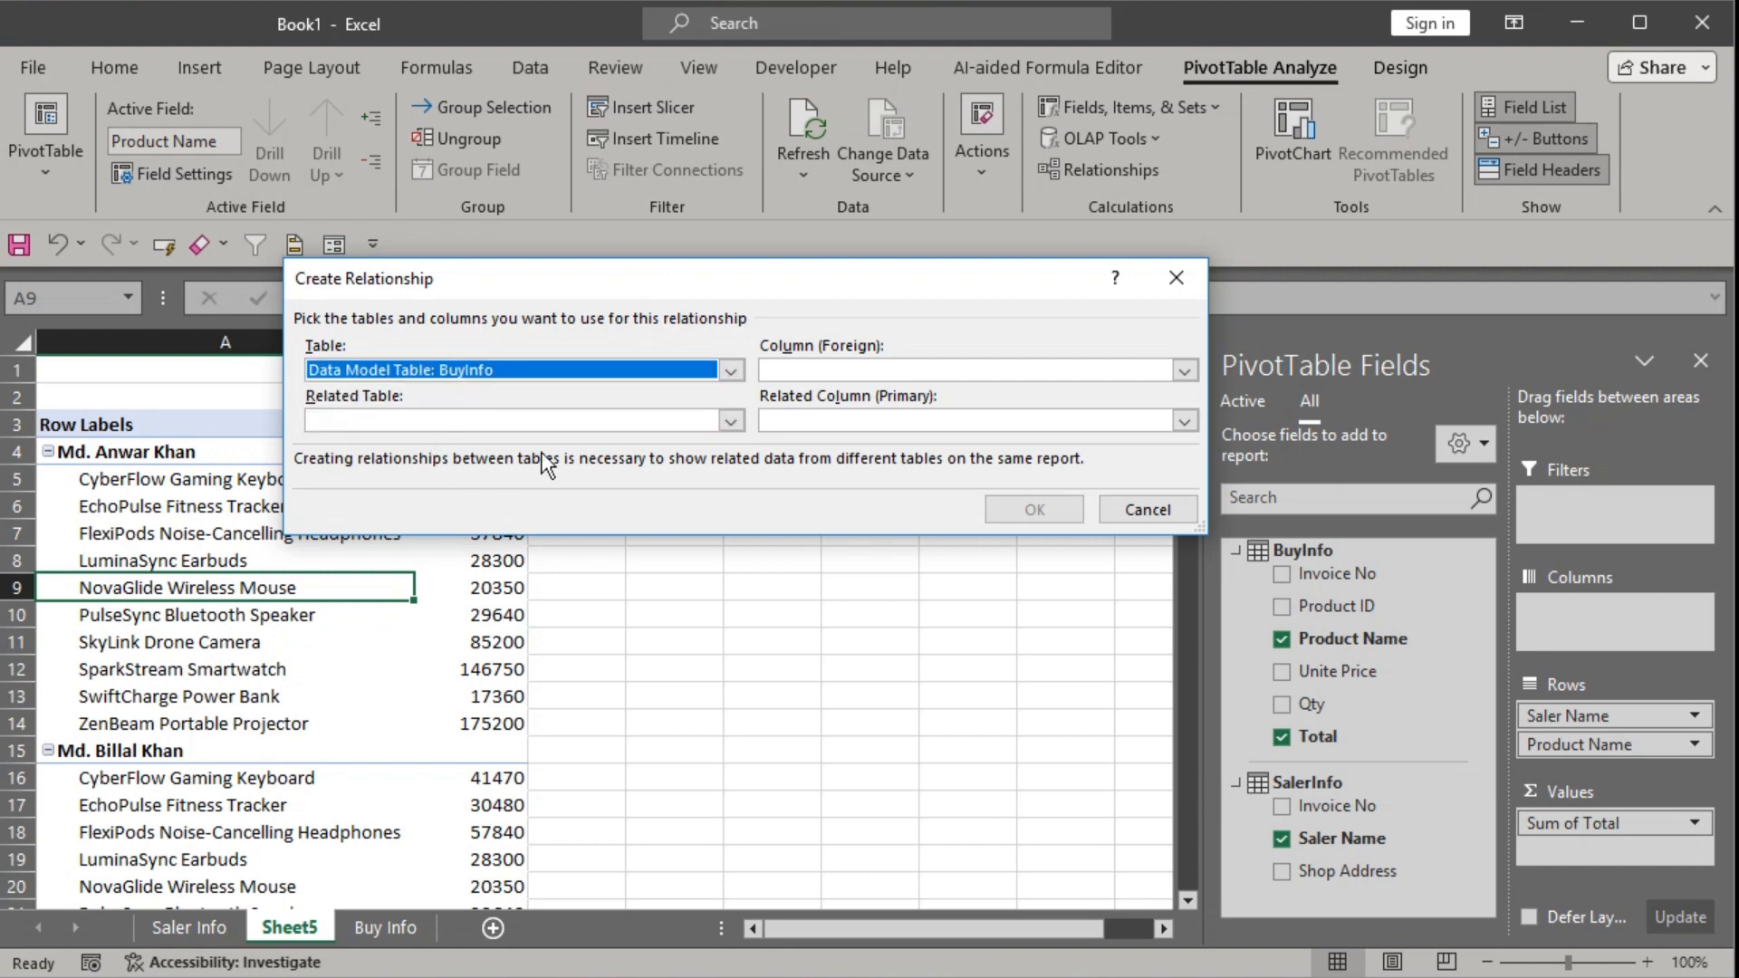
click(730, 420)
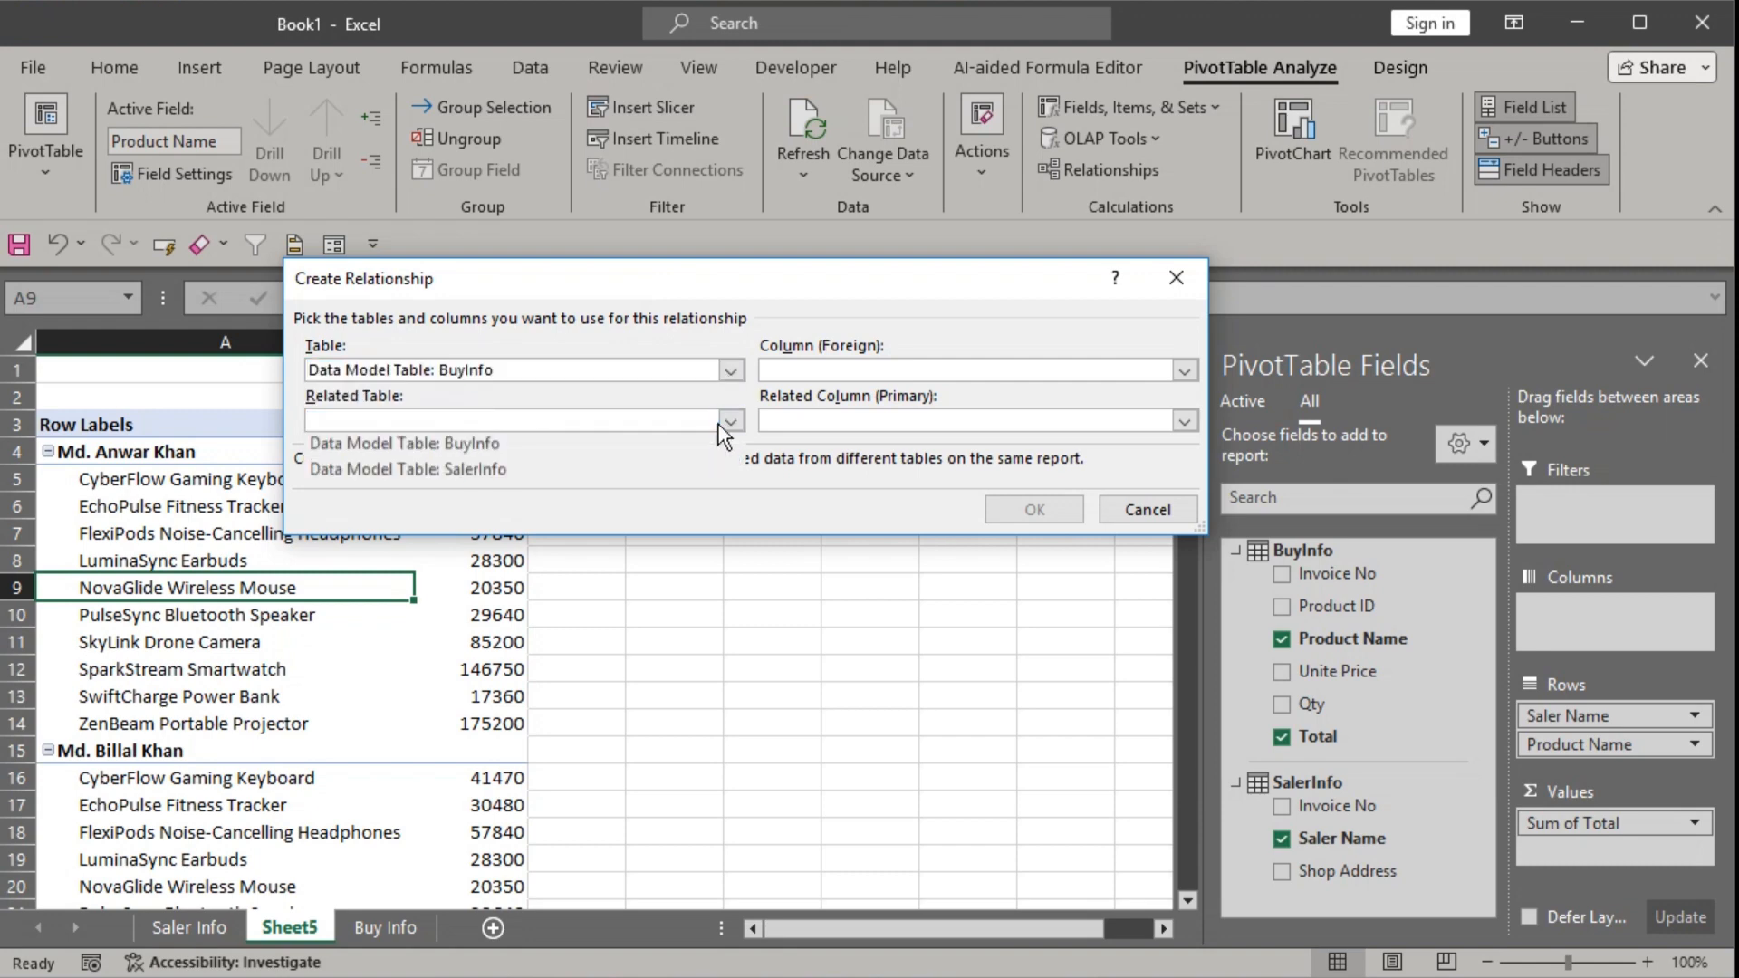
click(506, 471)
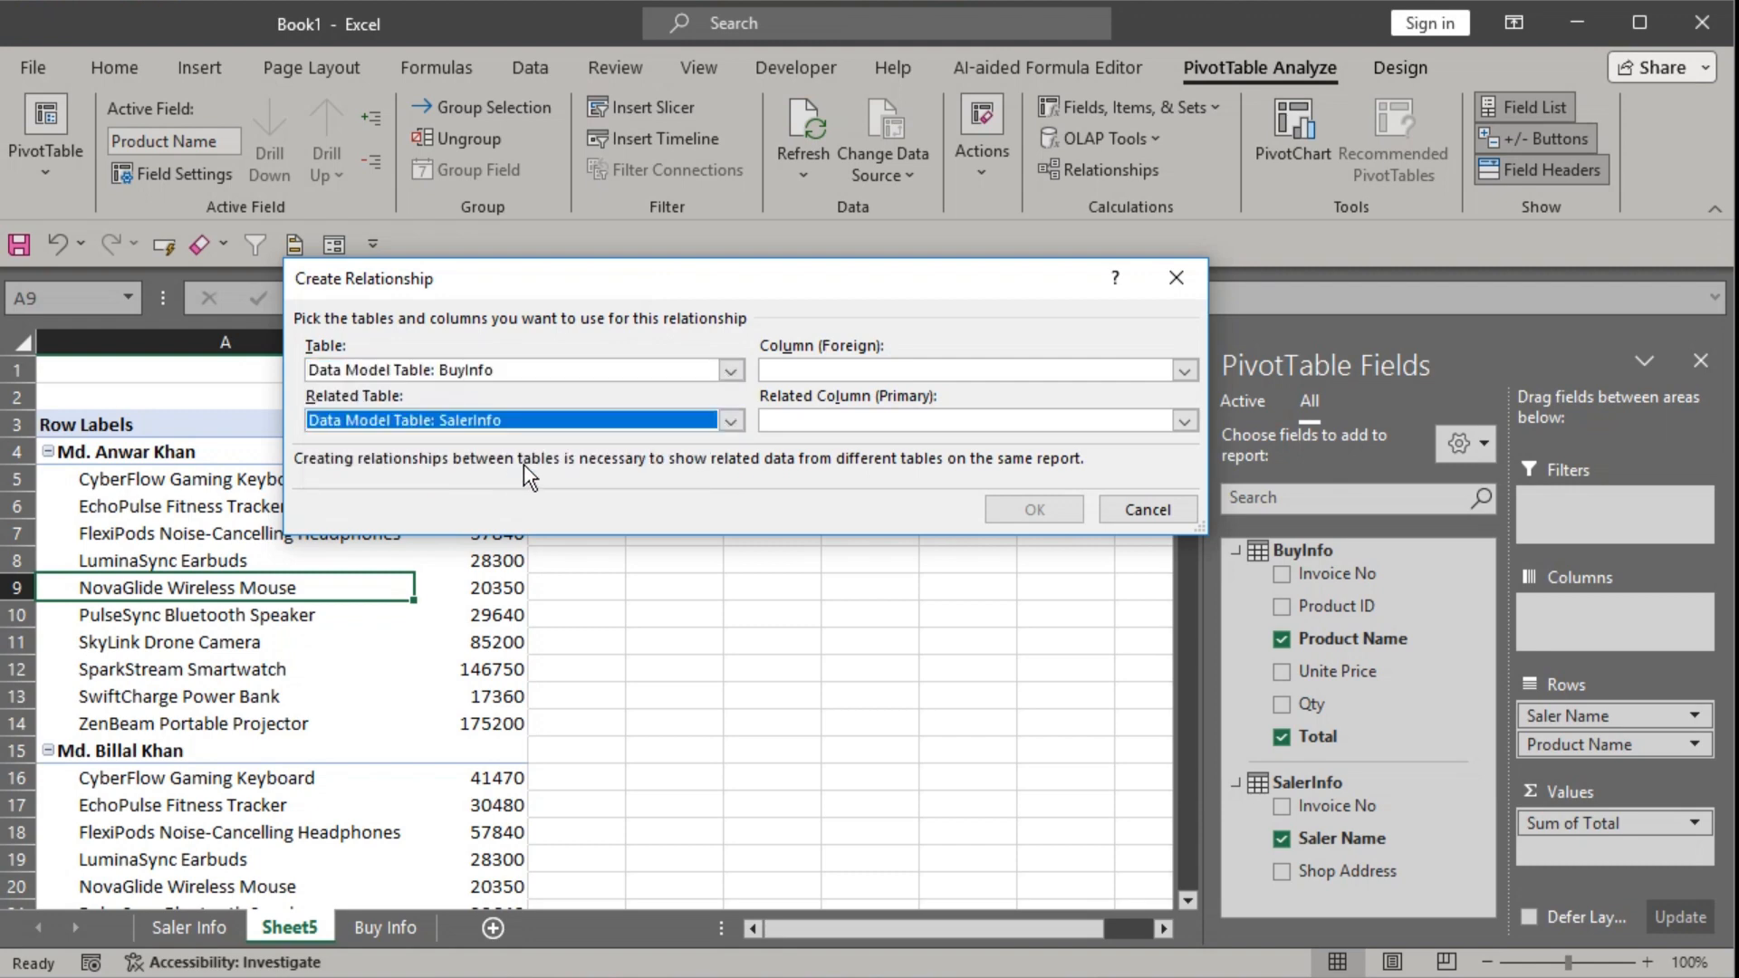
Relate the two tables through Invoice No as both foreign and primary column, and close the relationship manager.
click(1184, 371)
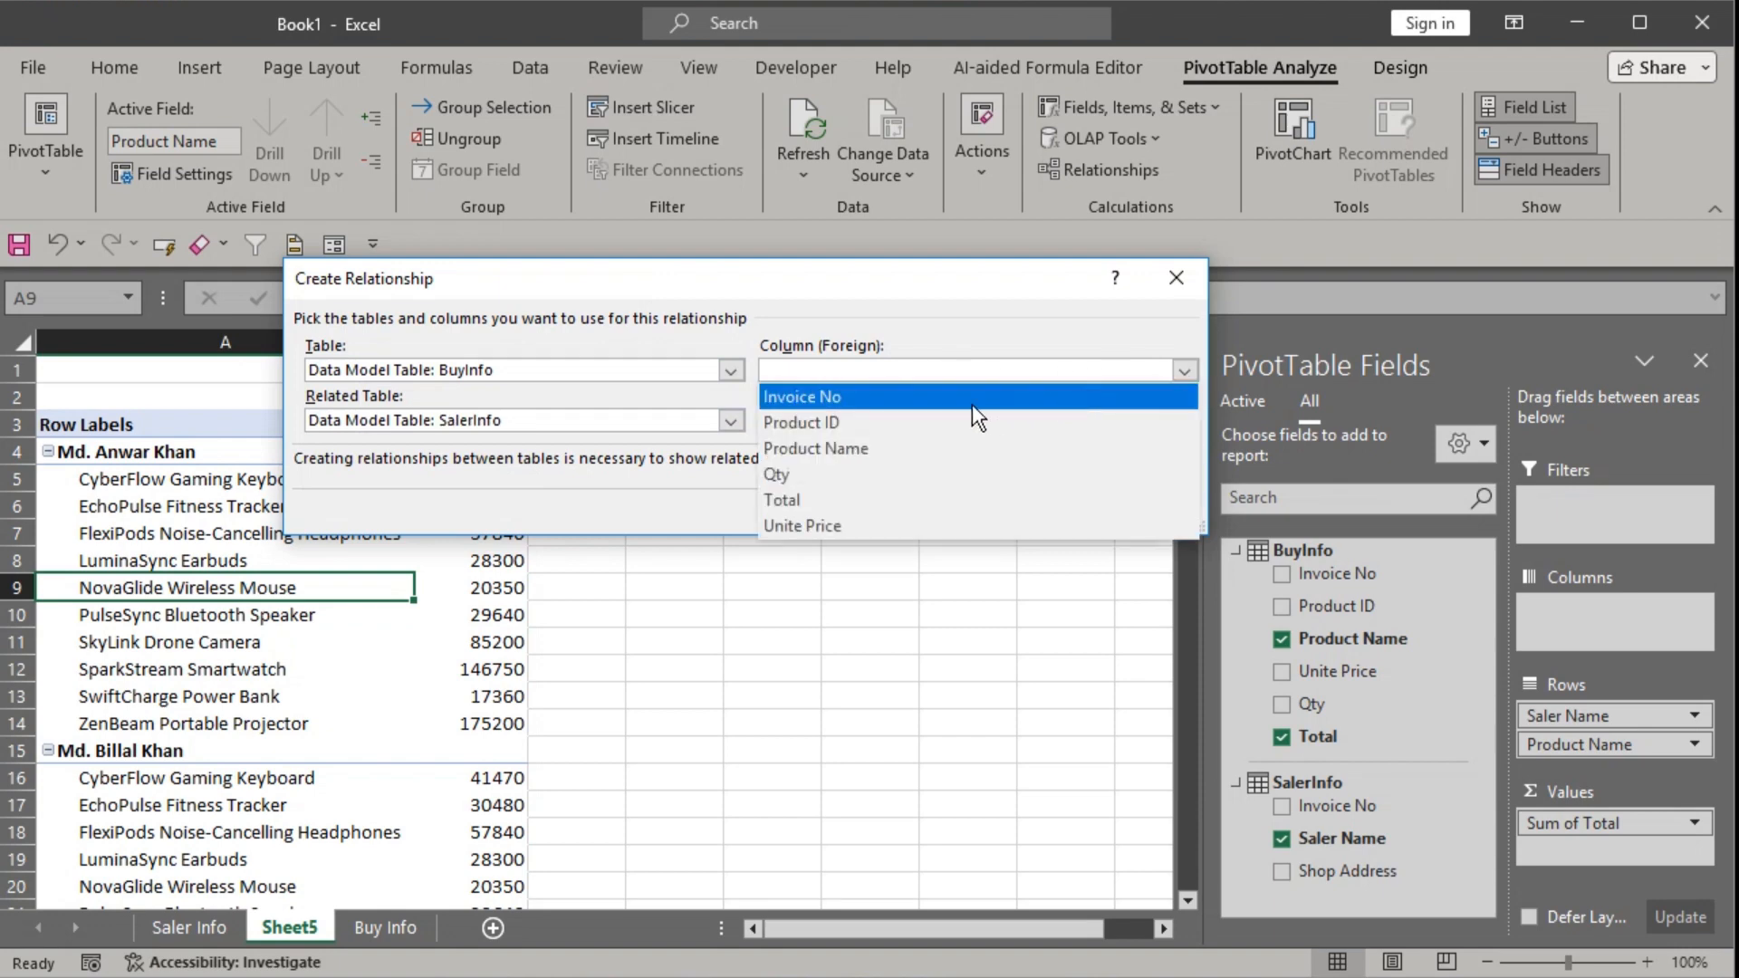
click(856, 399)
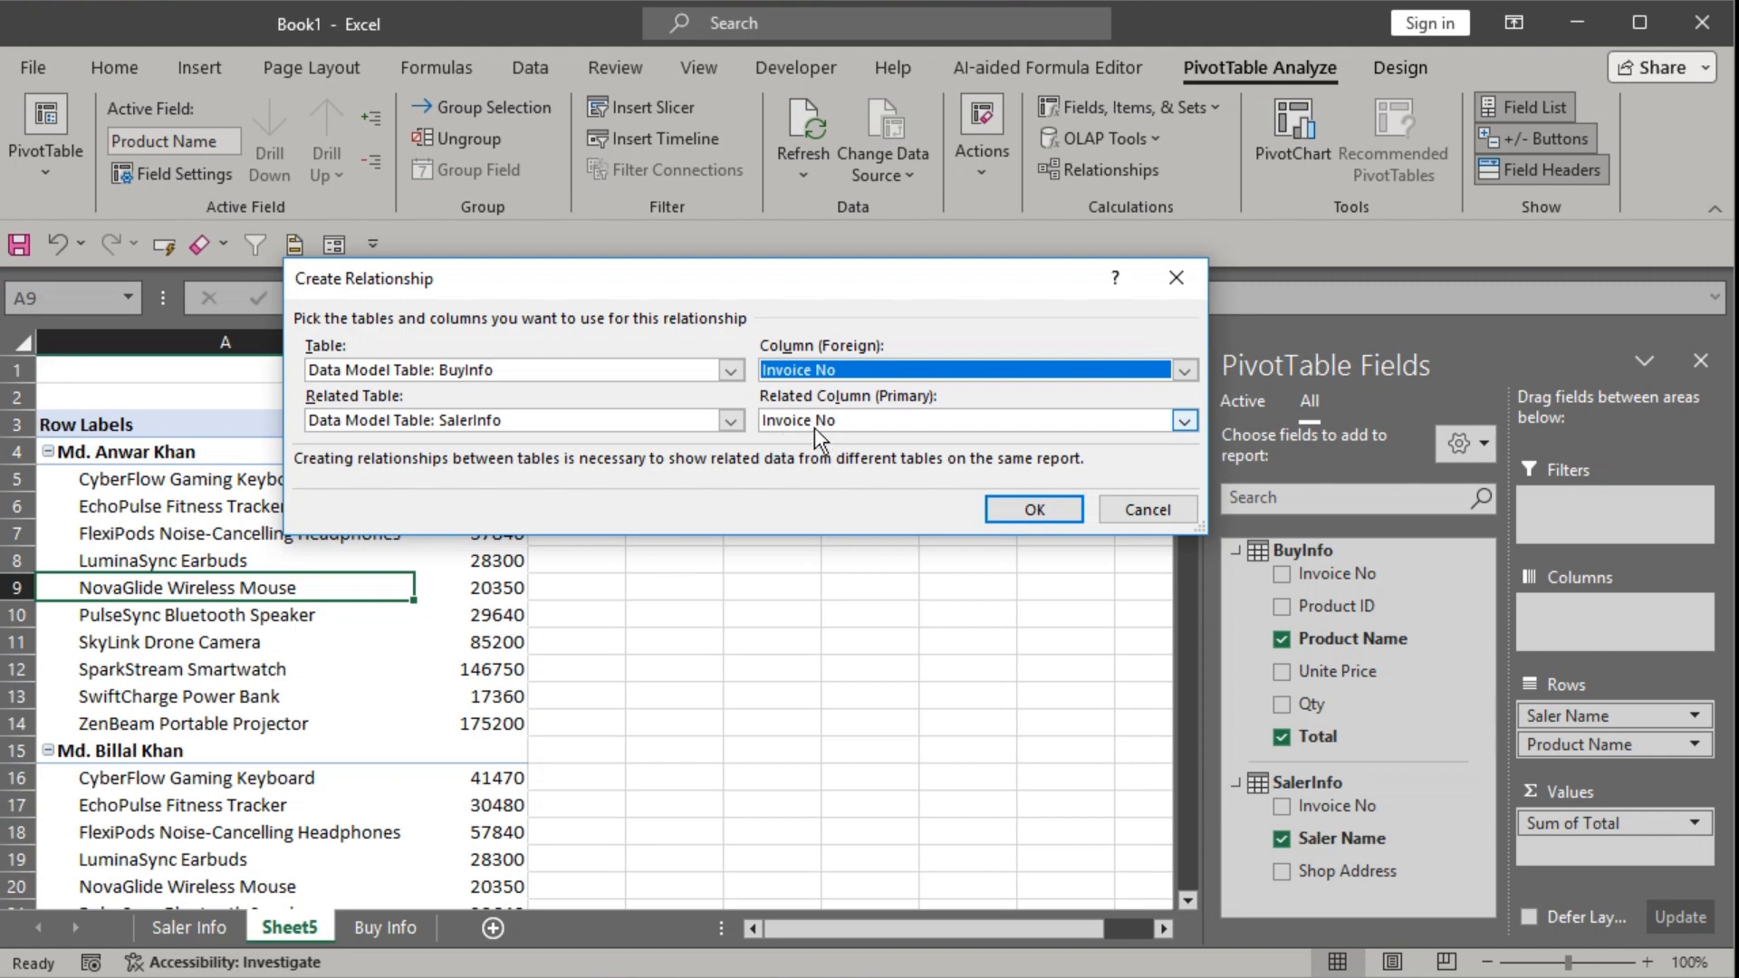
click(1035, 507)
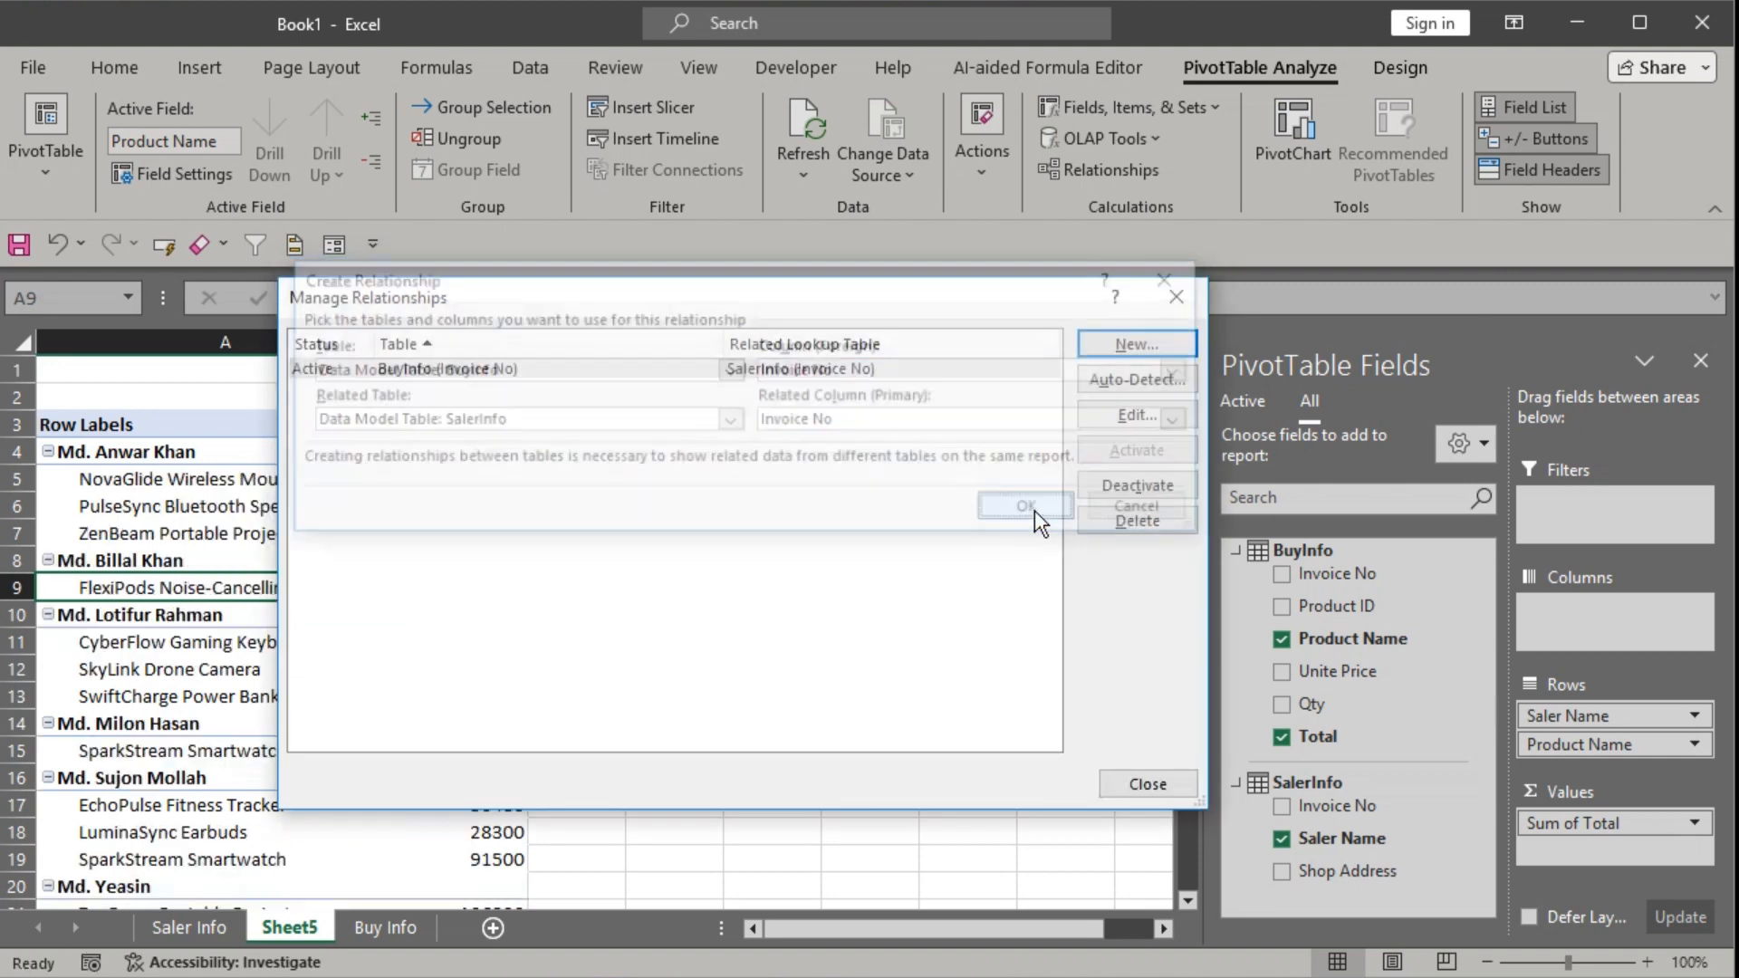
click(1144, 784)
Check the products and totals listed under the first saler in the PivotTable.
drag(126, 481, 471, 521)
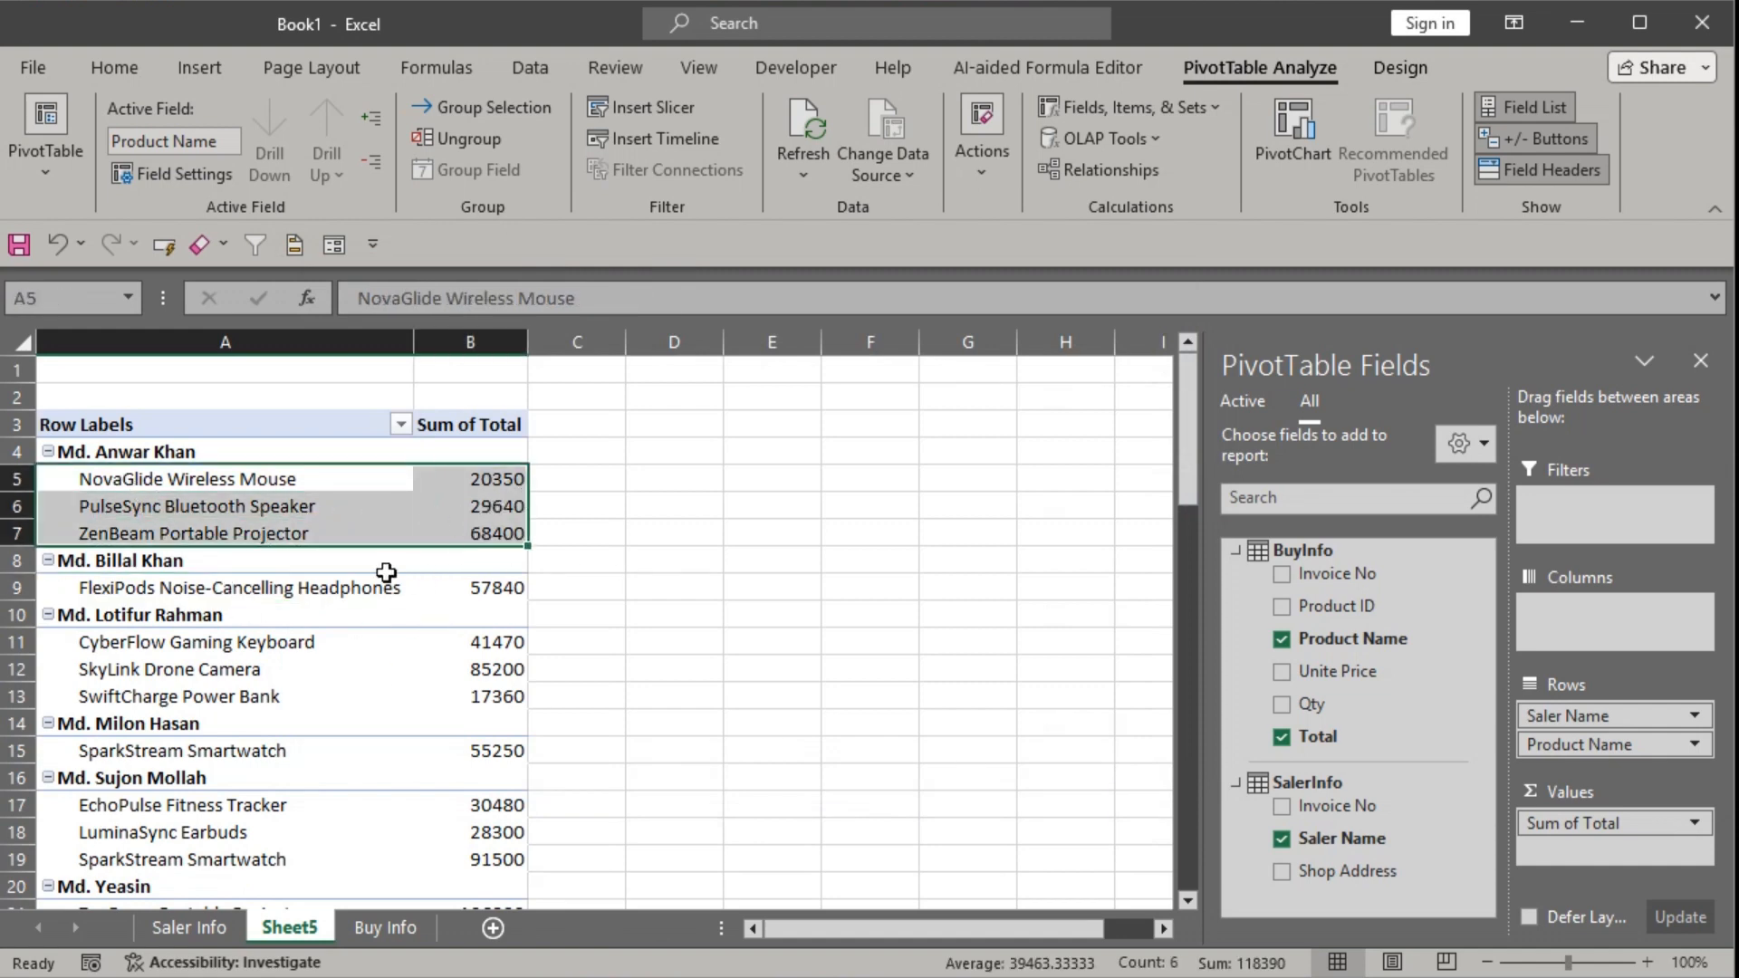
click(143, 453)
drag(143, 453, 457, 548)
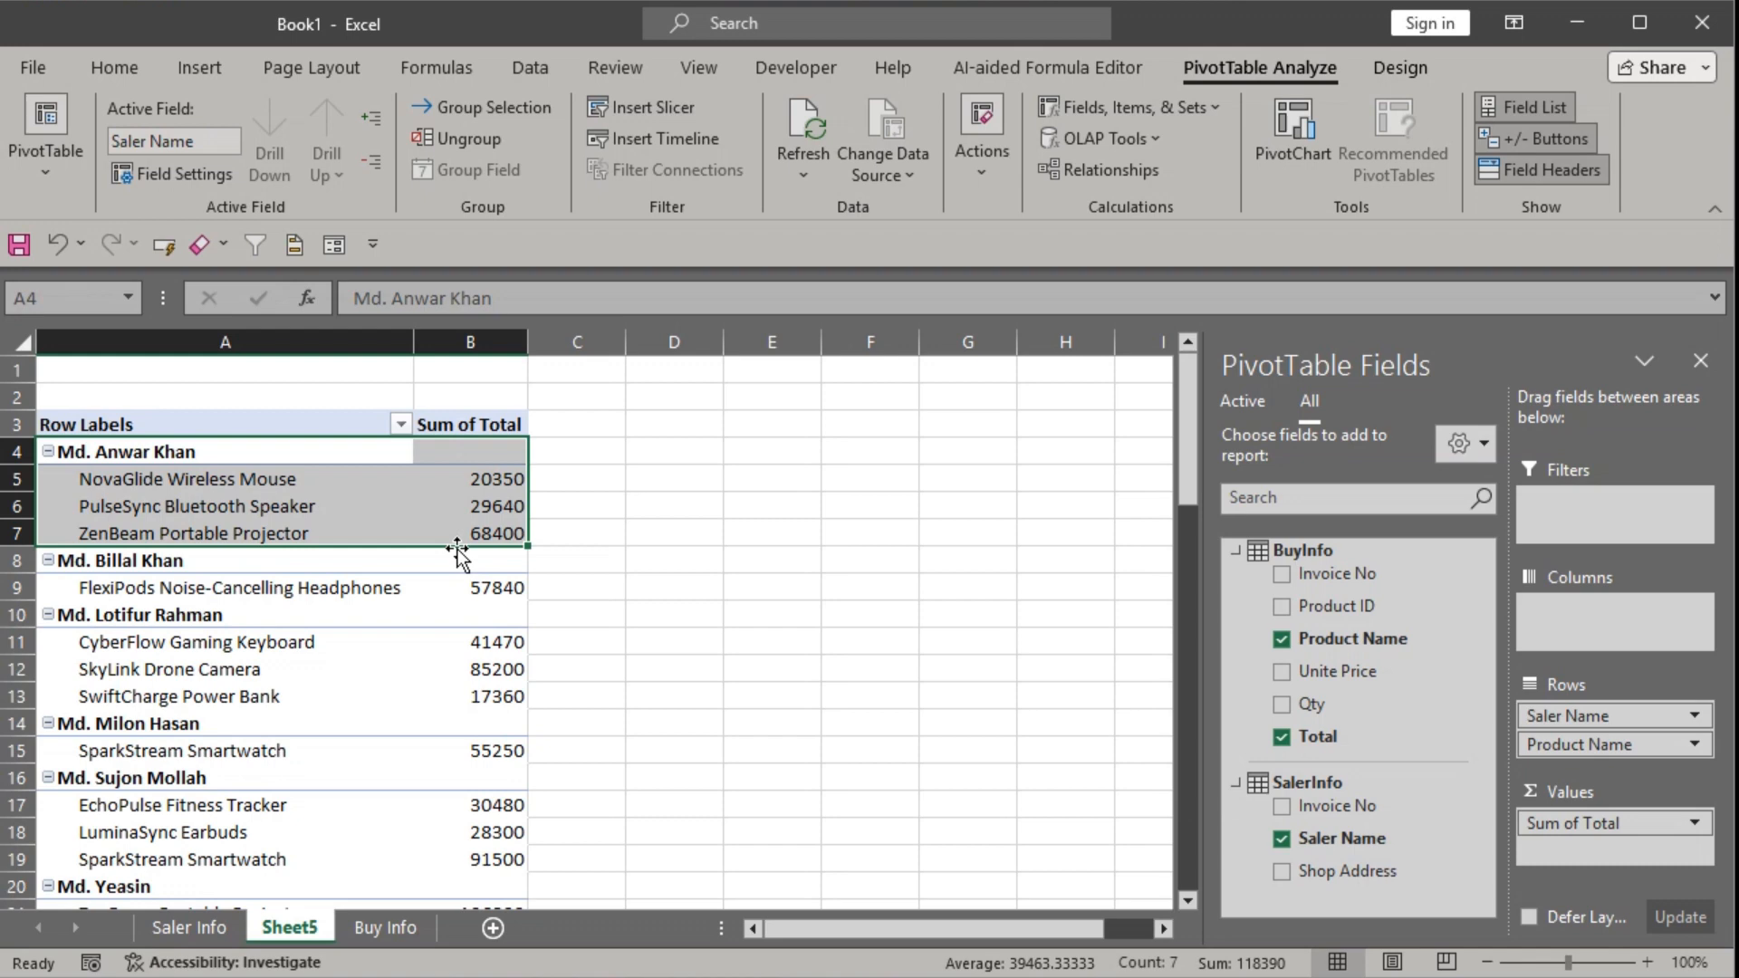
Show all PivotTable subtotals at the top of each group and check the first saler's subtotal against its products.
click(441, 509)
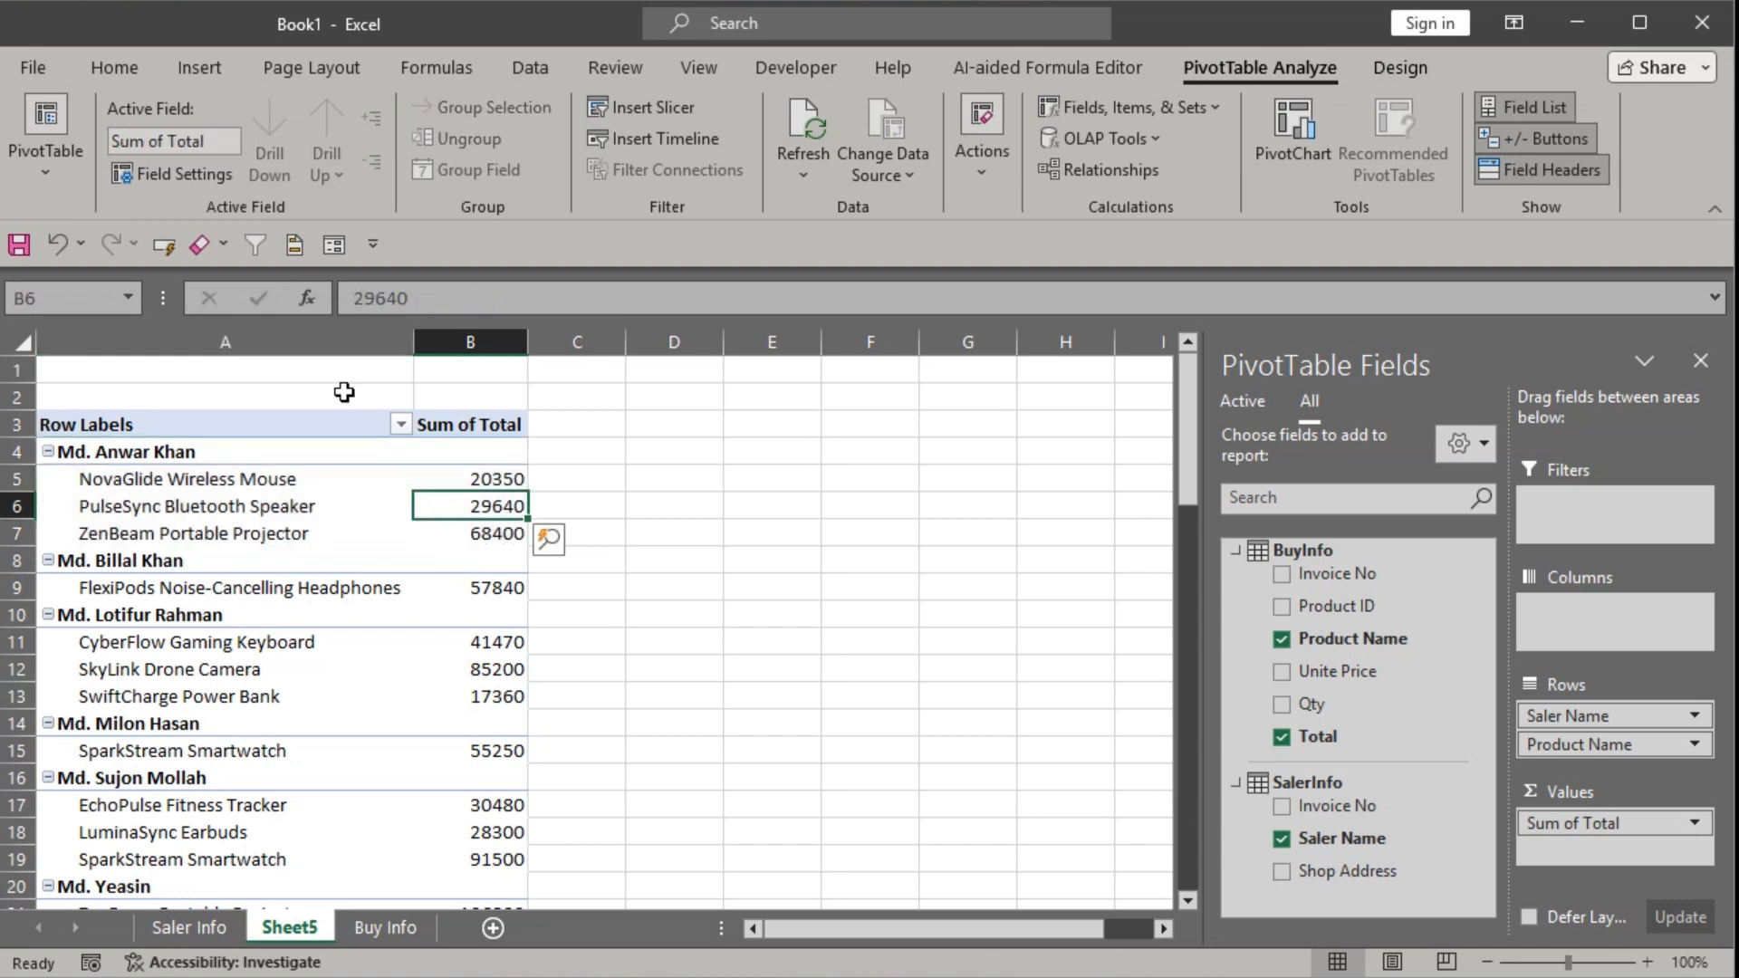
click(1395, 65)
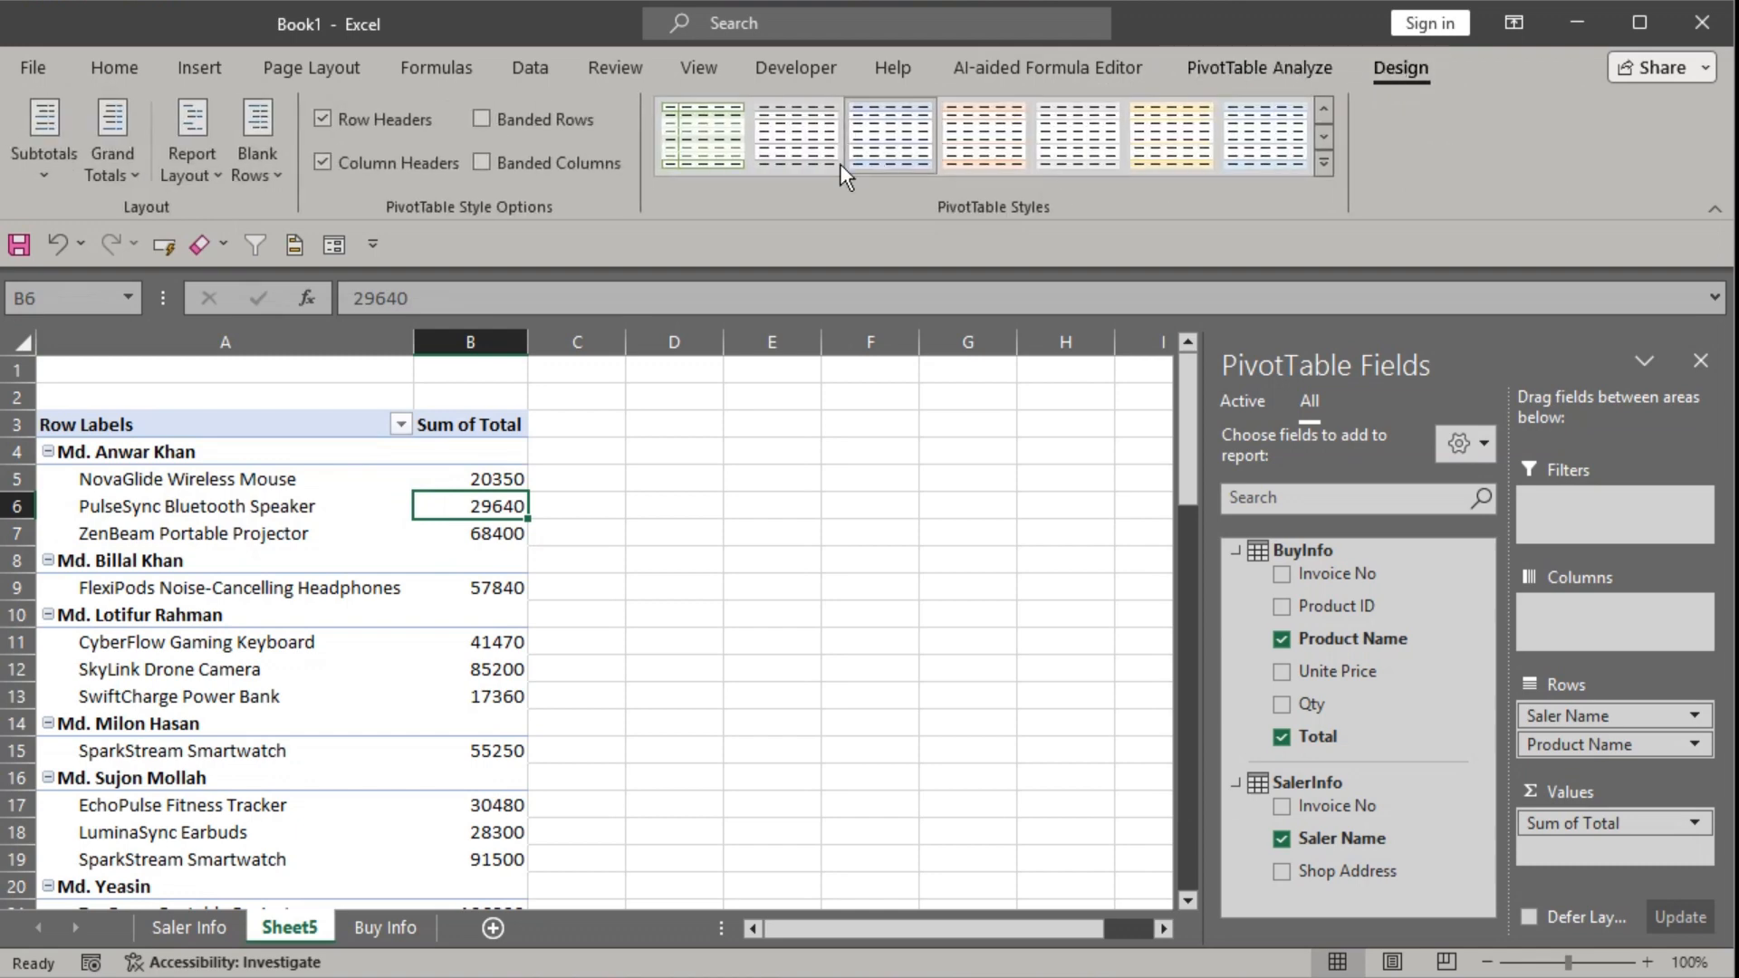
click(139, 176)
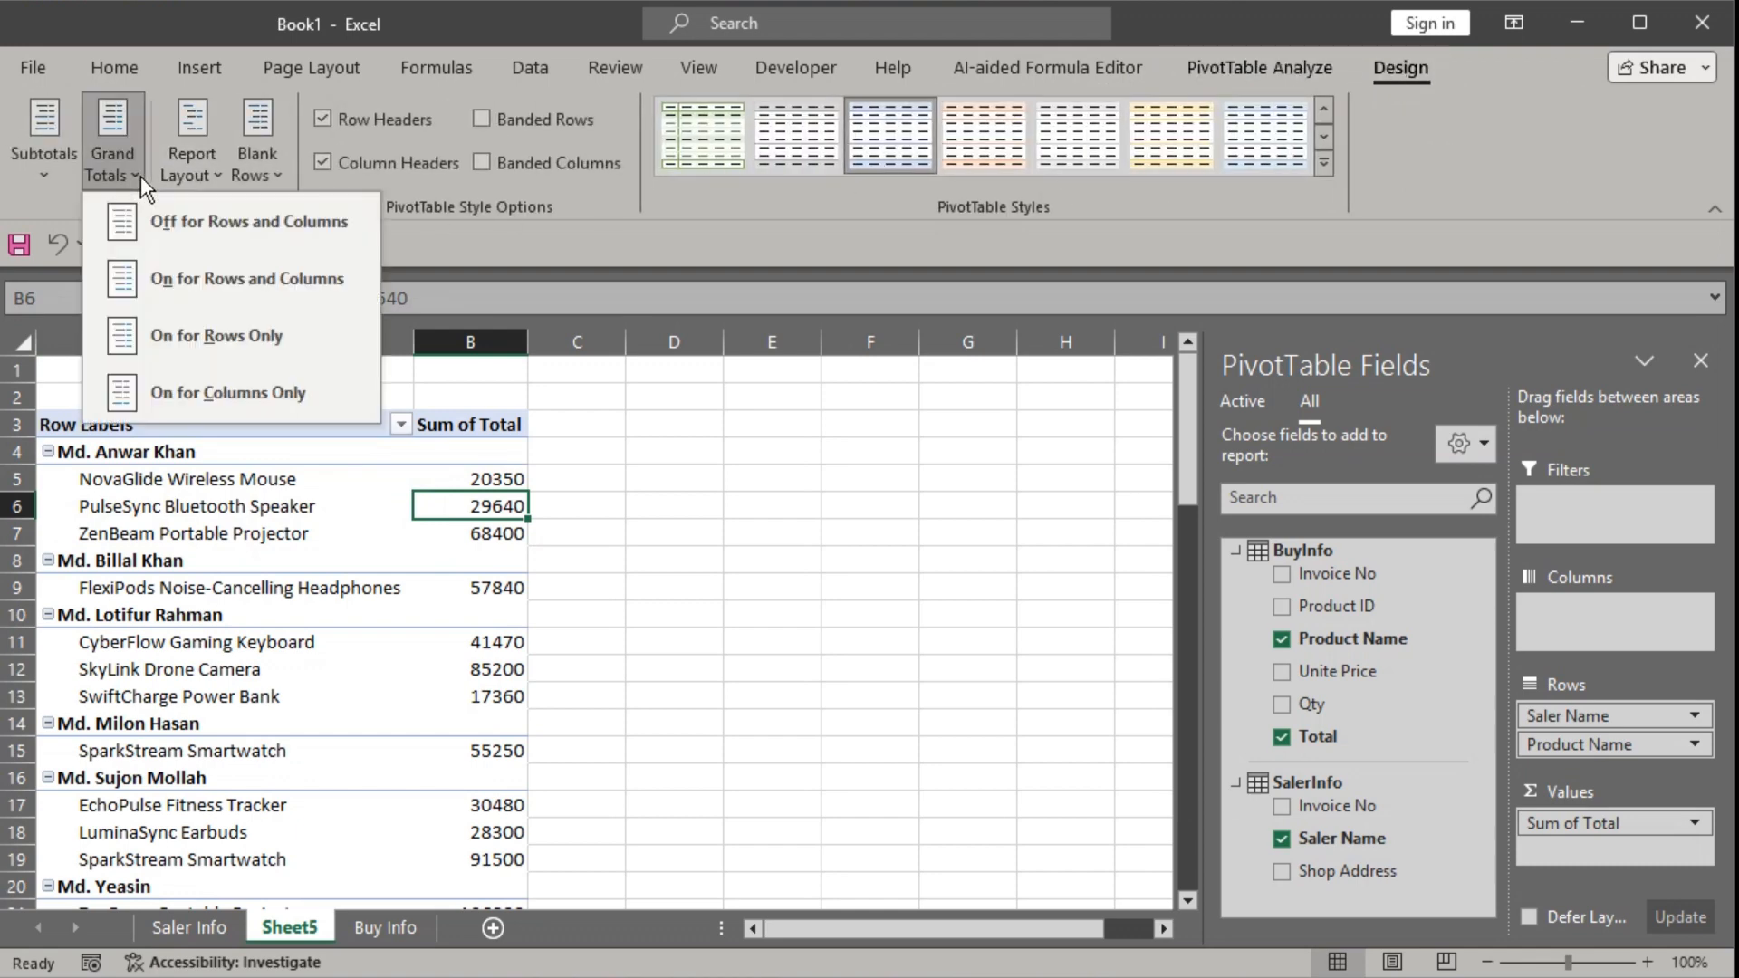
click(51, 185)
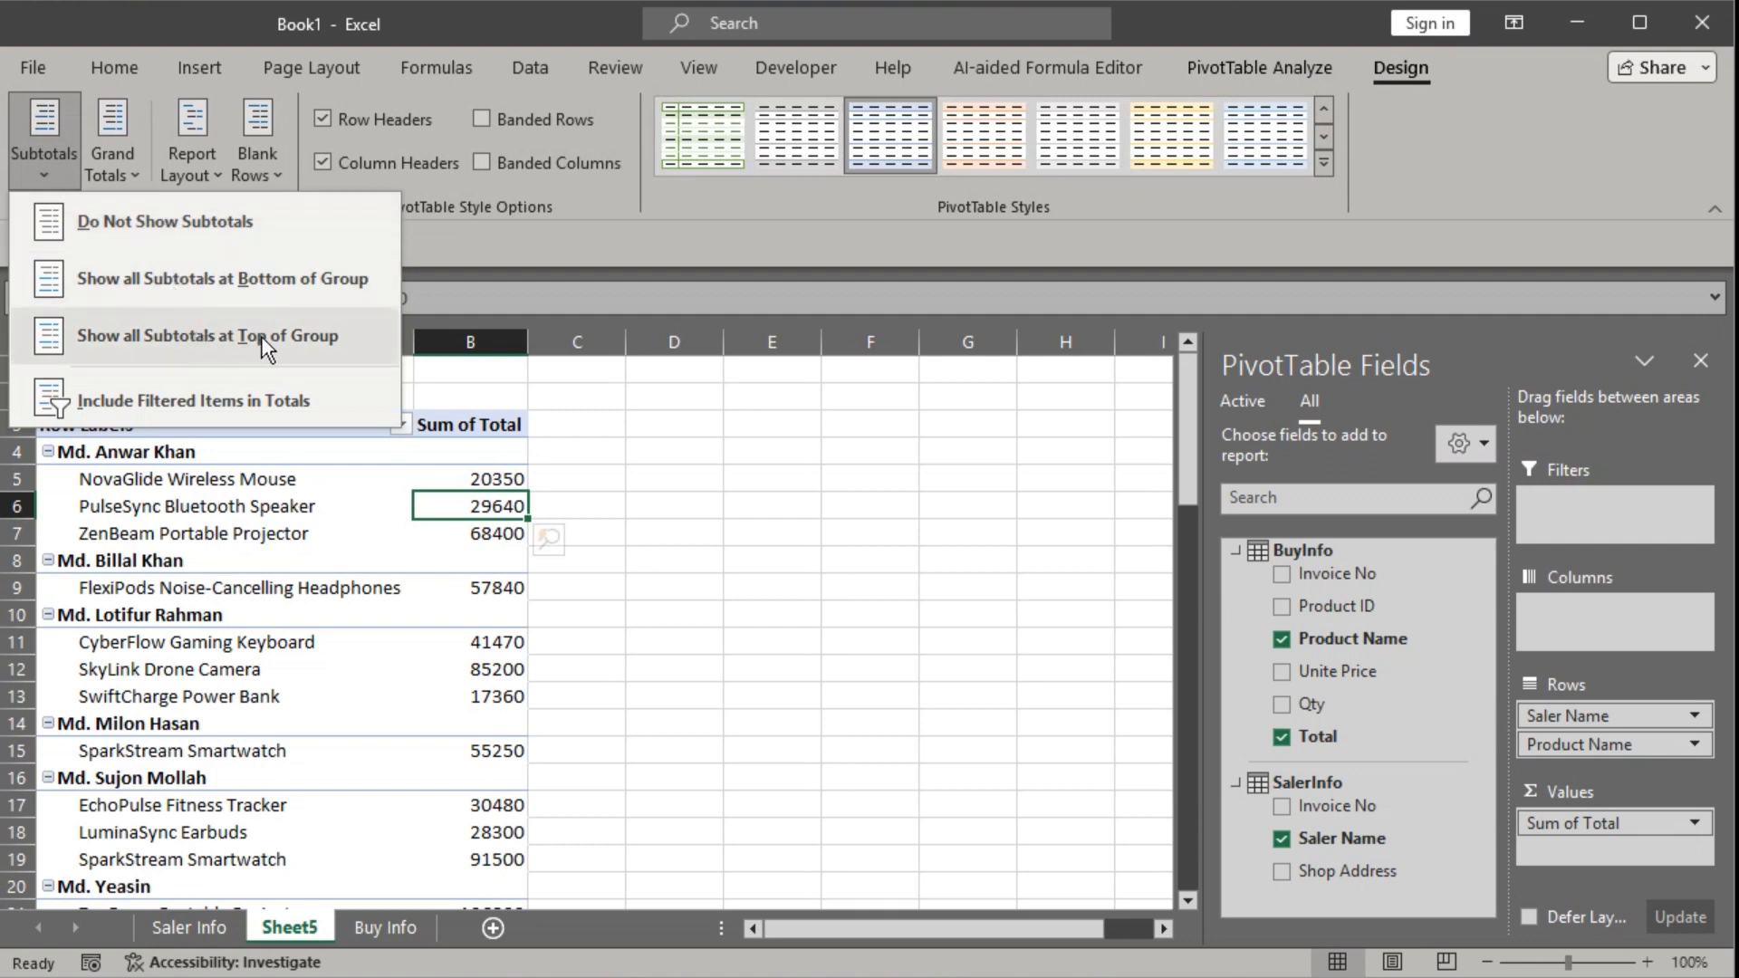
click(295, 334)
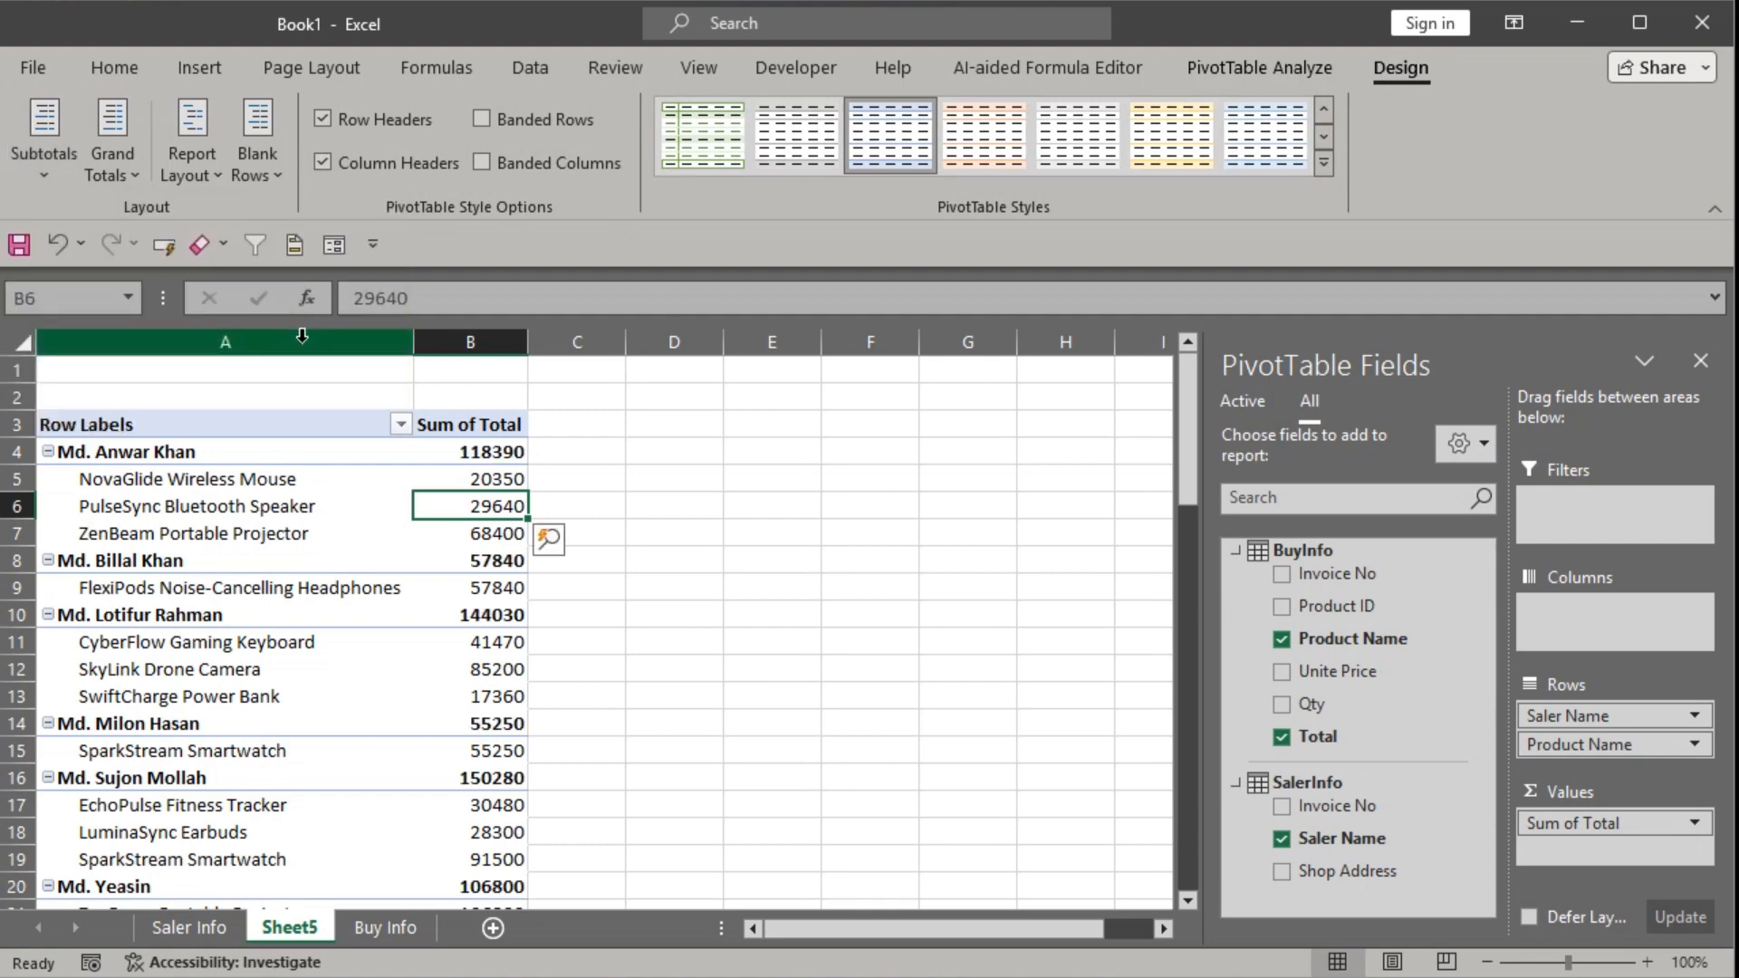
drag(175, 478, 499, 539)
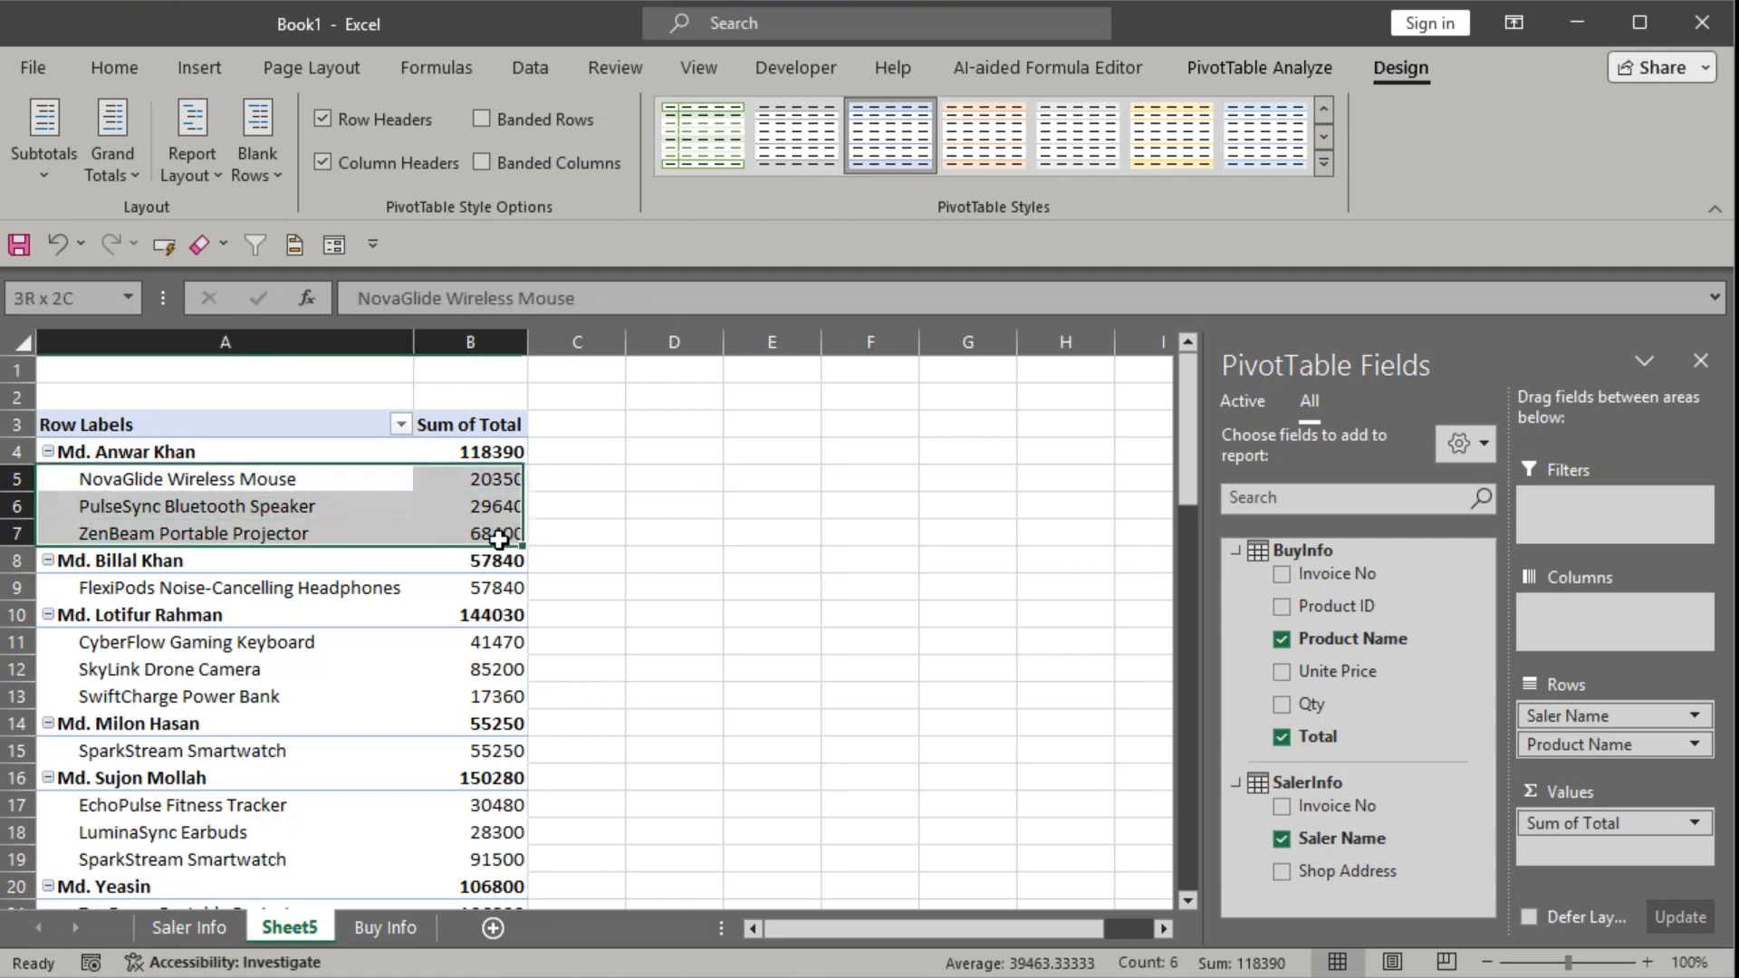
click(471, 451)
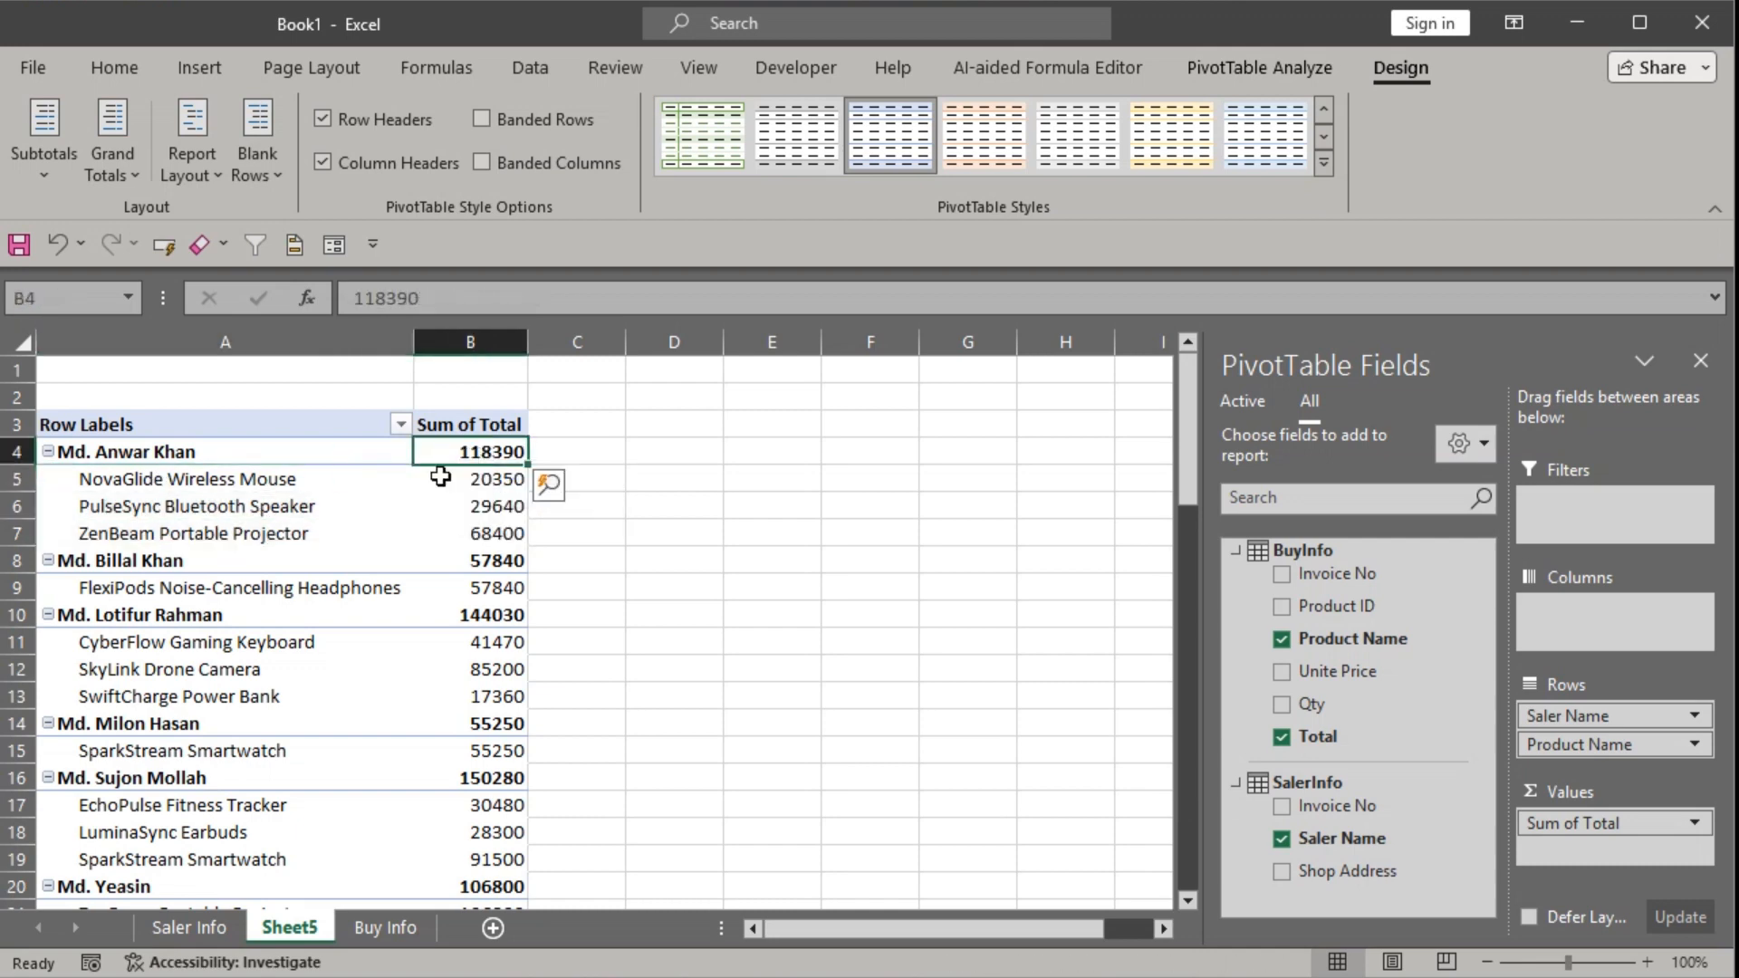
Collapse each saler's group in the PivotTable one by one, leaving only the subtotal rows.
click(49, 452)
click(49, 478)
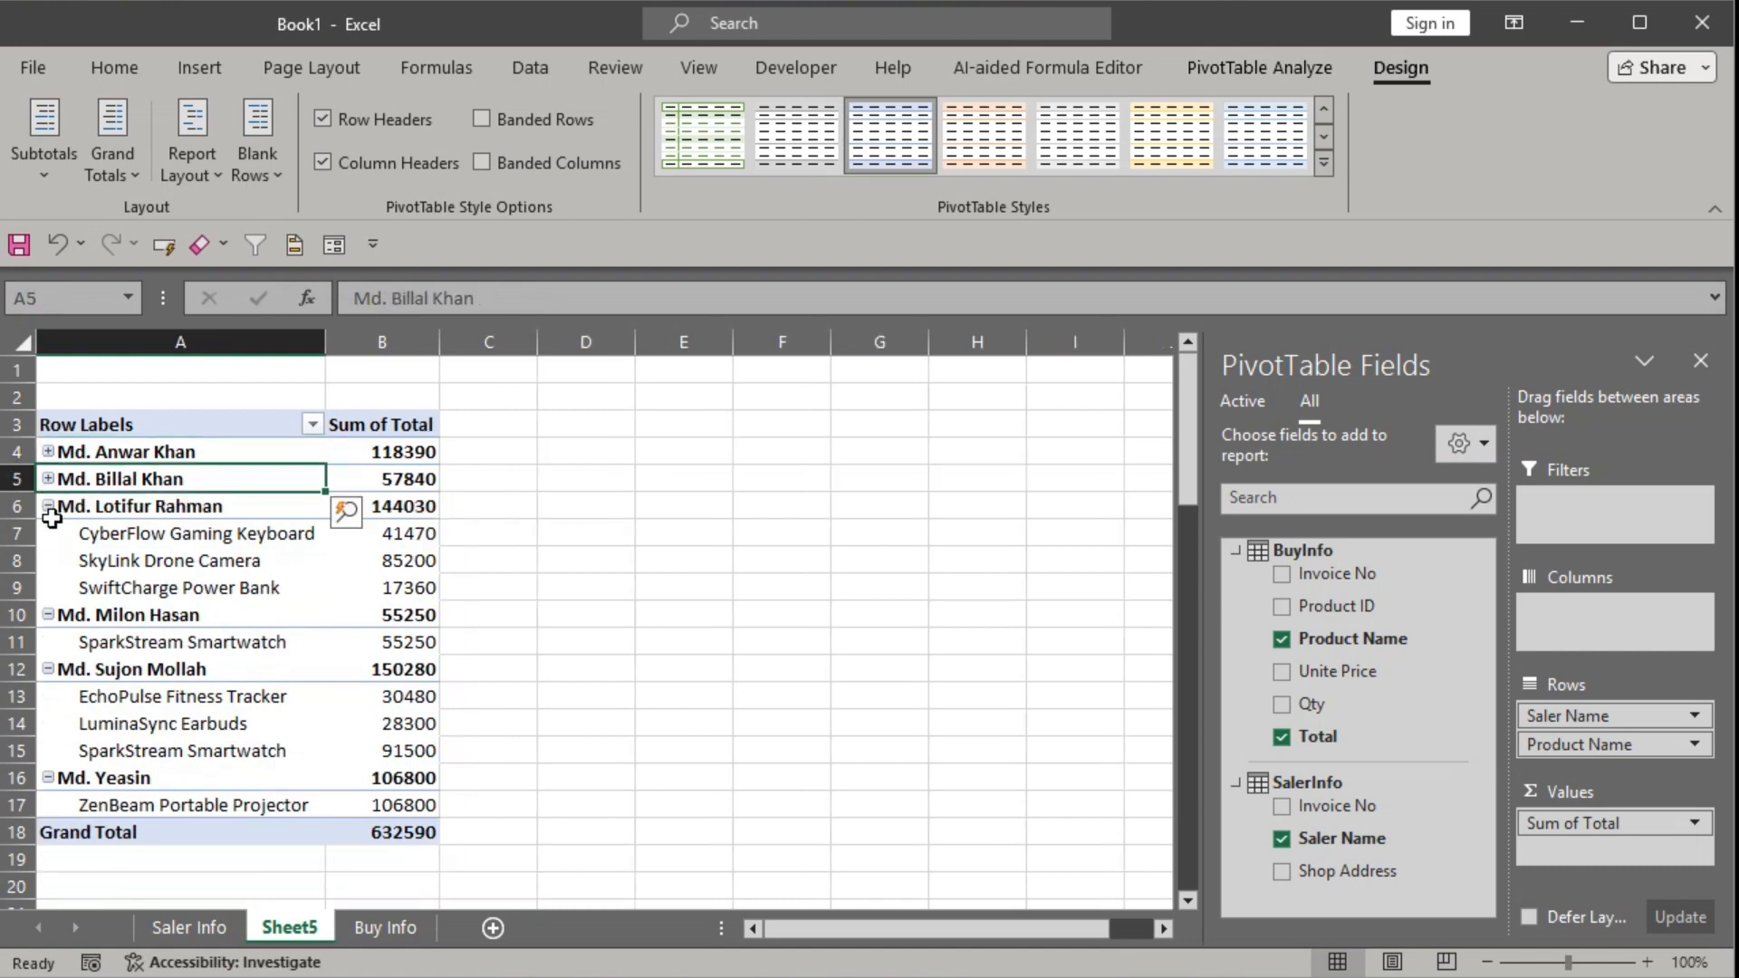
click(49, 507)
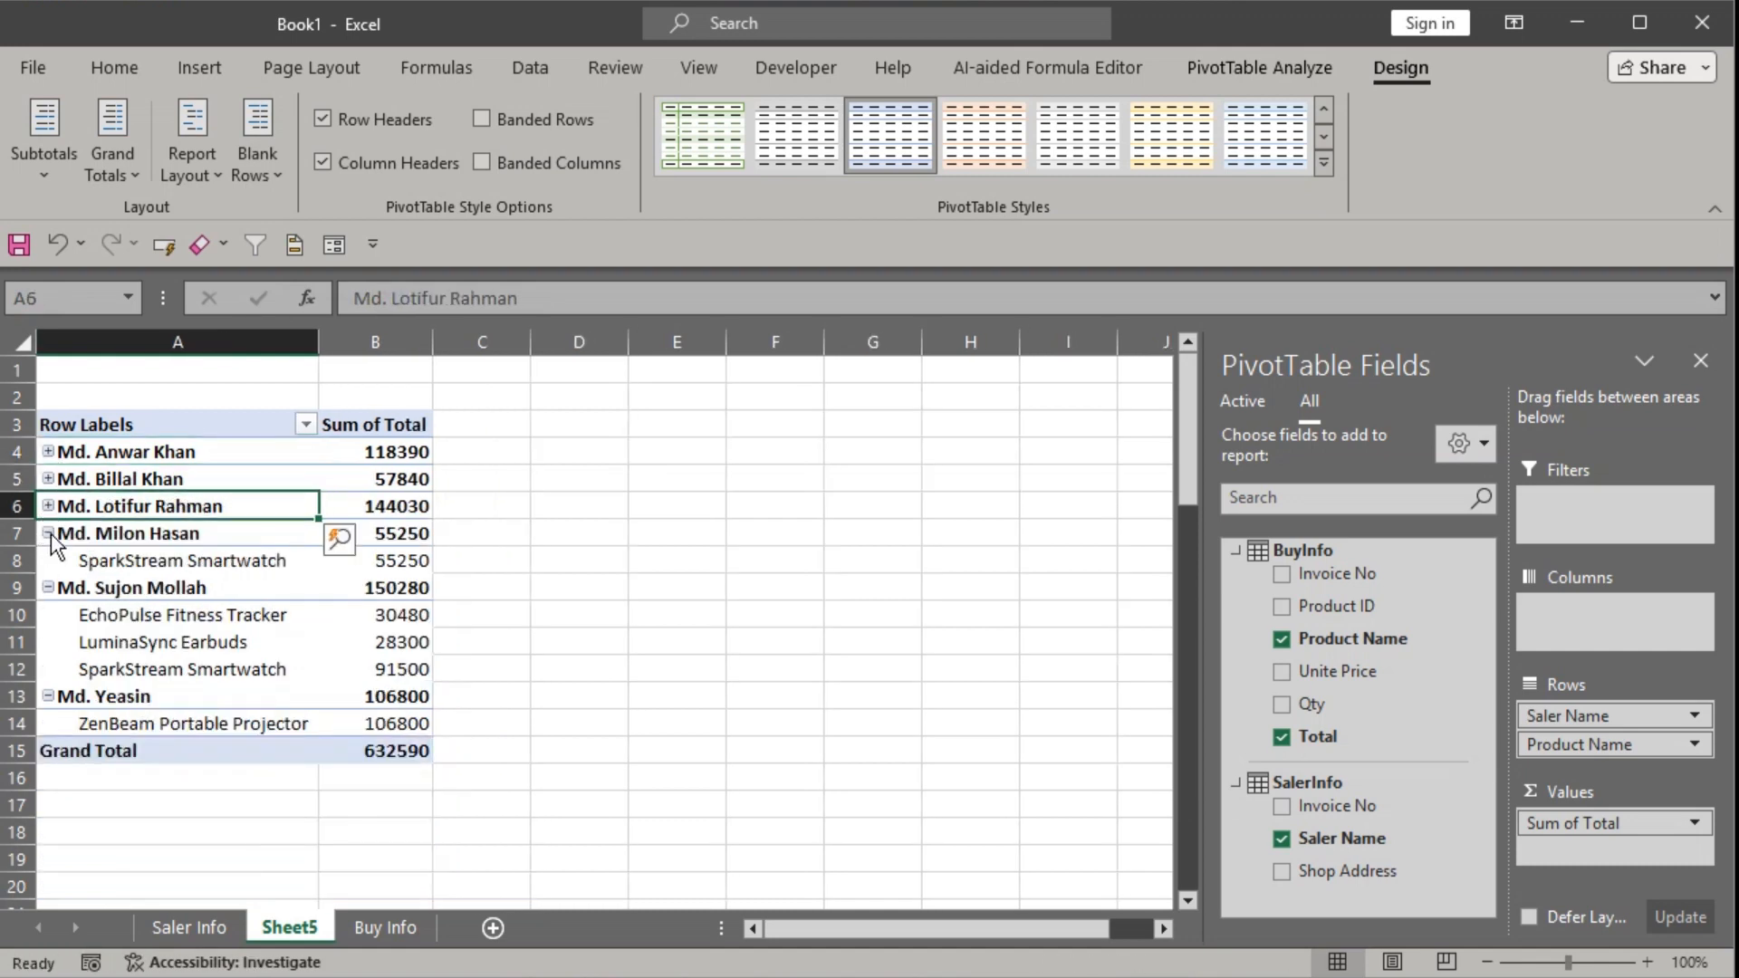
click(49, 534)
click(49, 560)
click(49, 588)
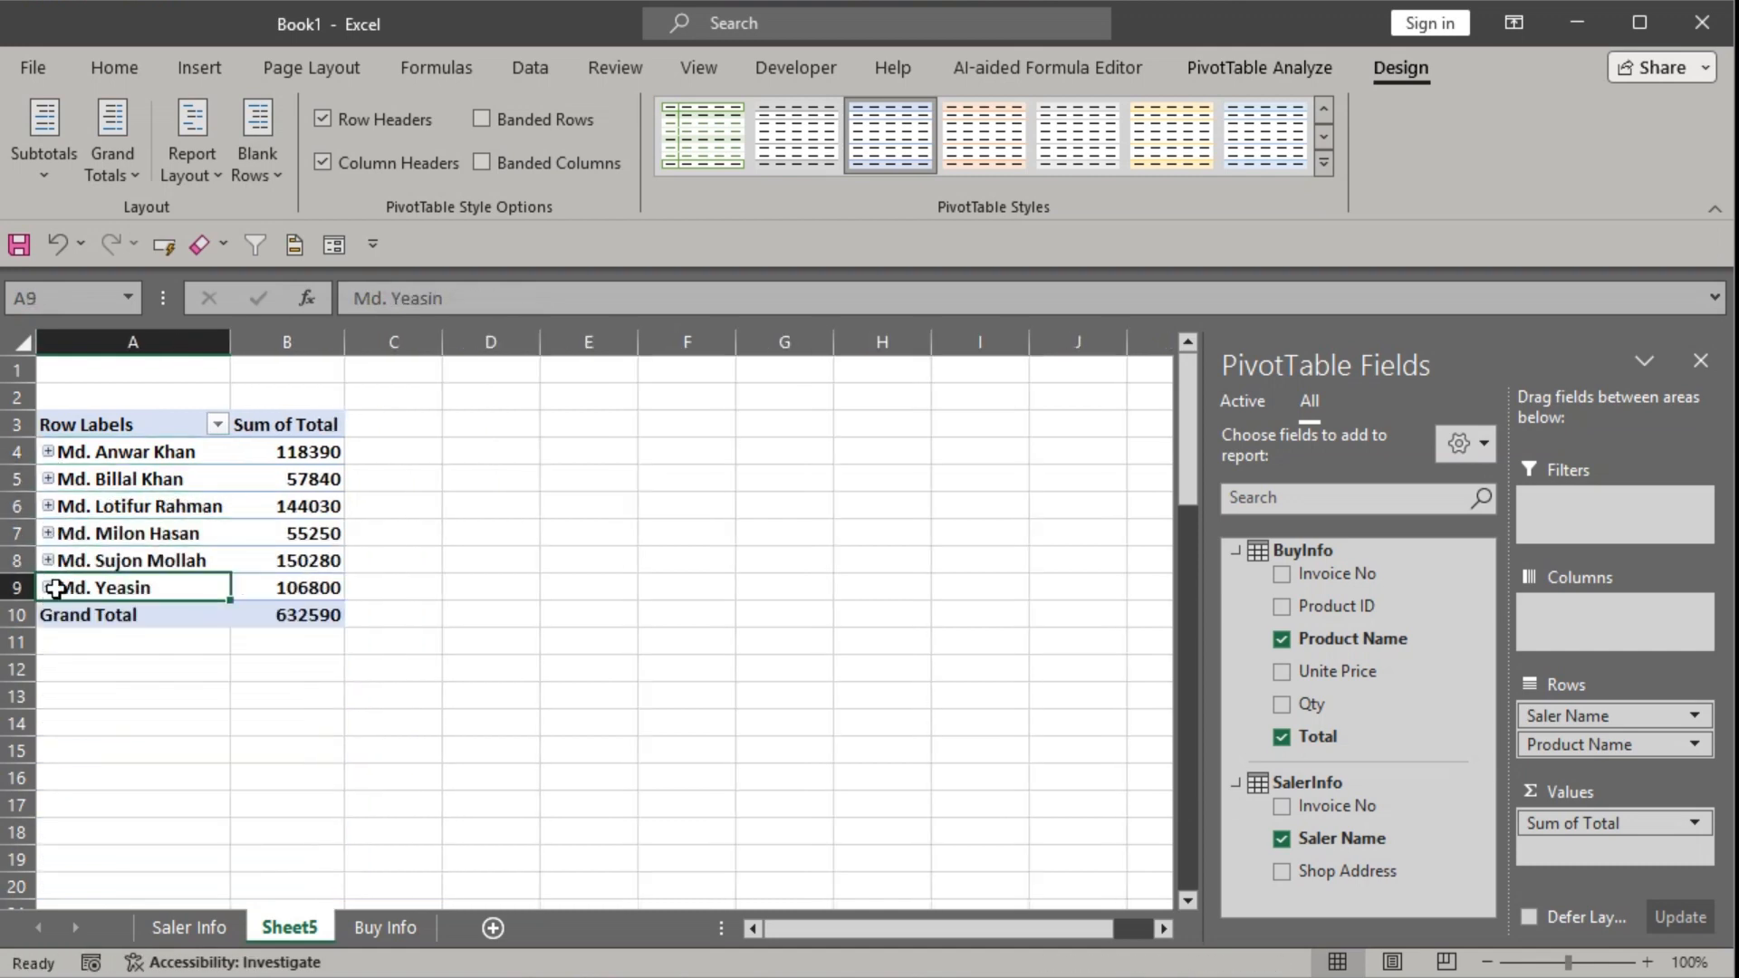
Examine the salers' names and totals, briefly expanding and collapsing the first saler's product list.
drag(288, 455, 294, 583)
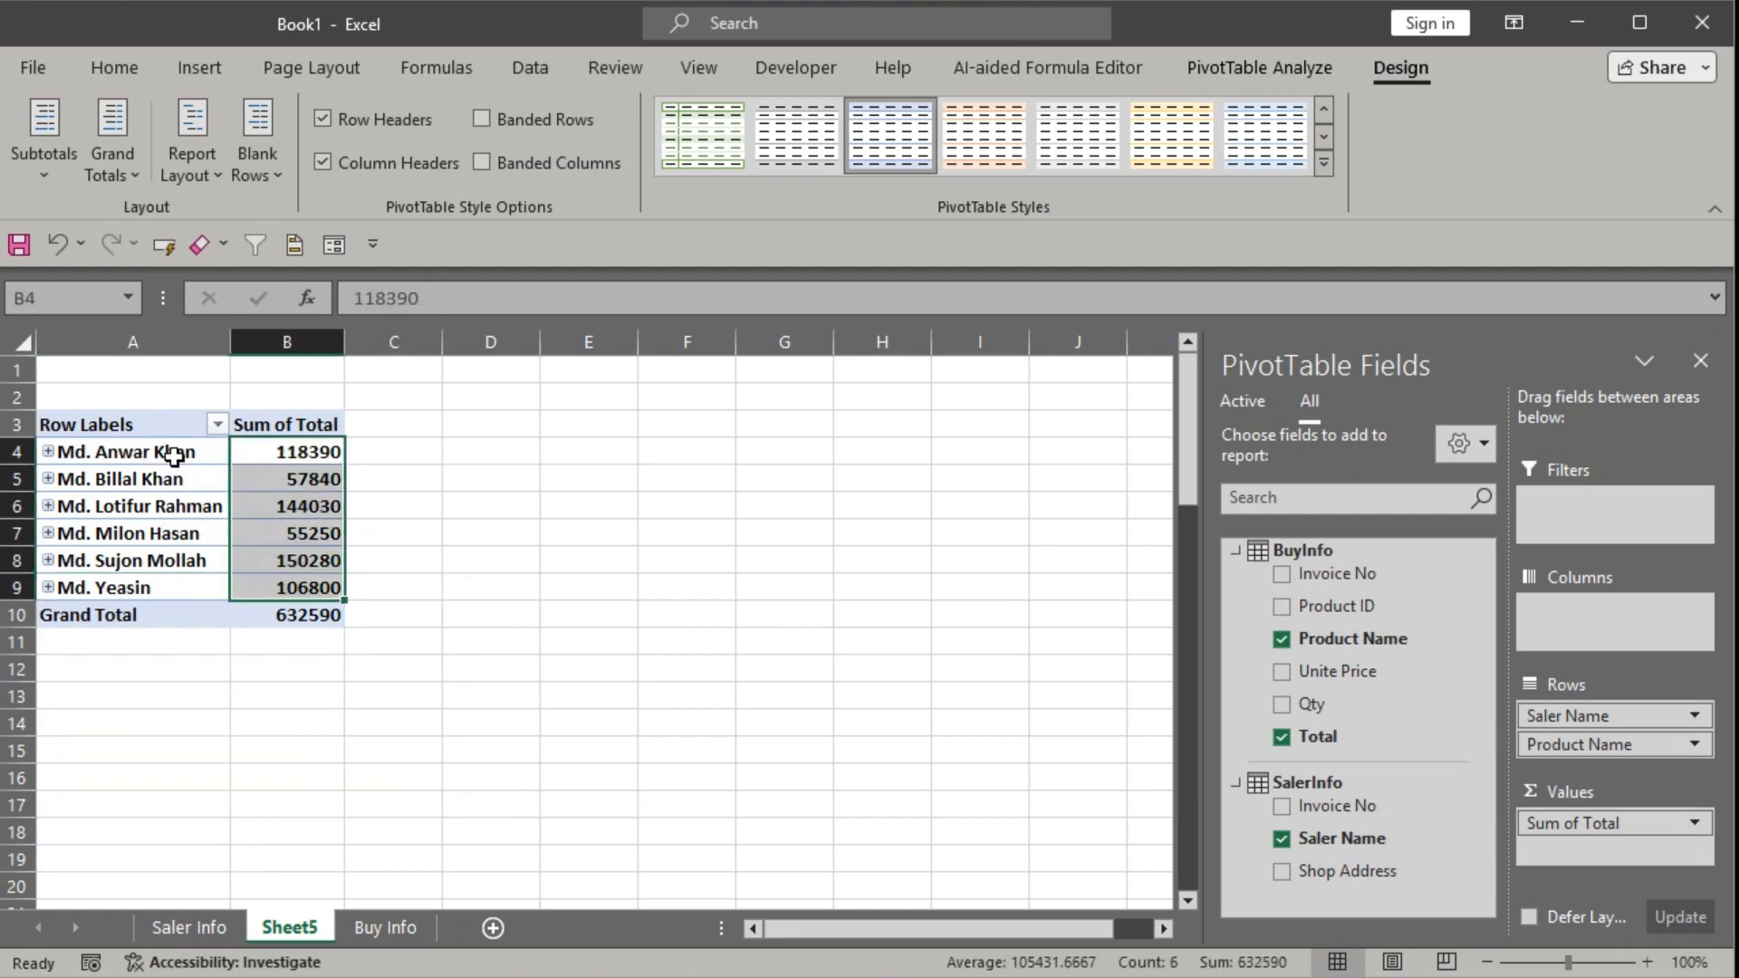
drag(175, 452, 294, 585)
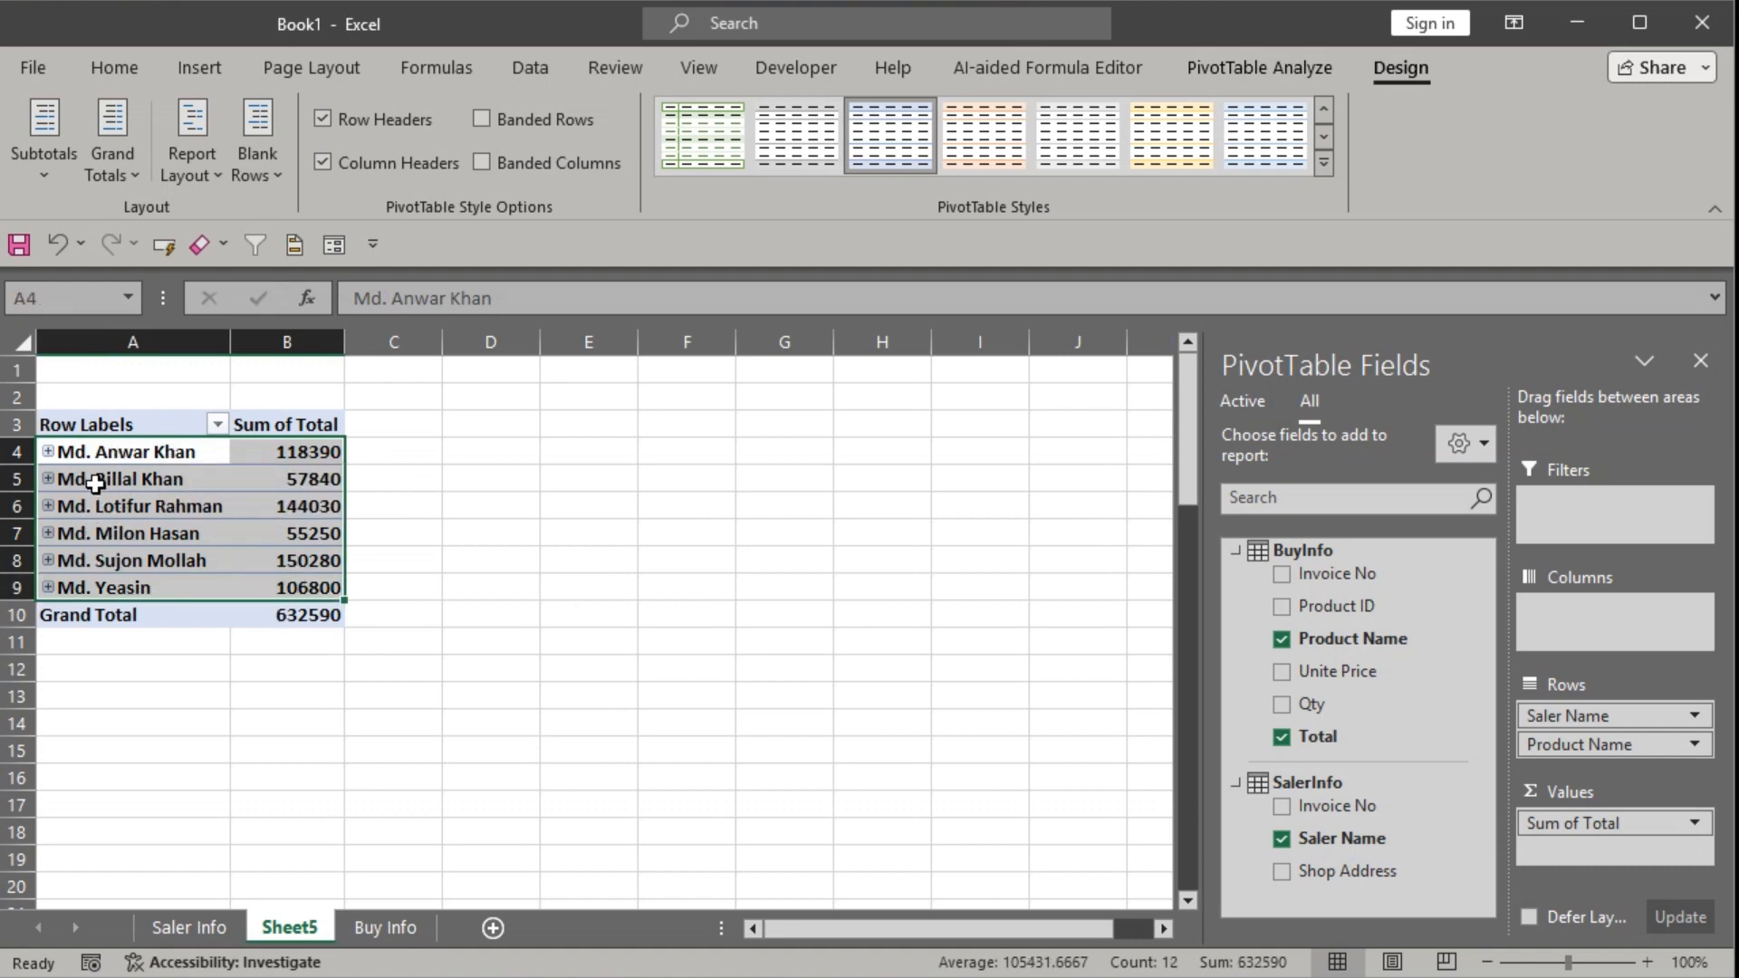
click(48, 452)
click(48, 452)
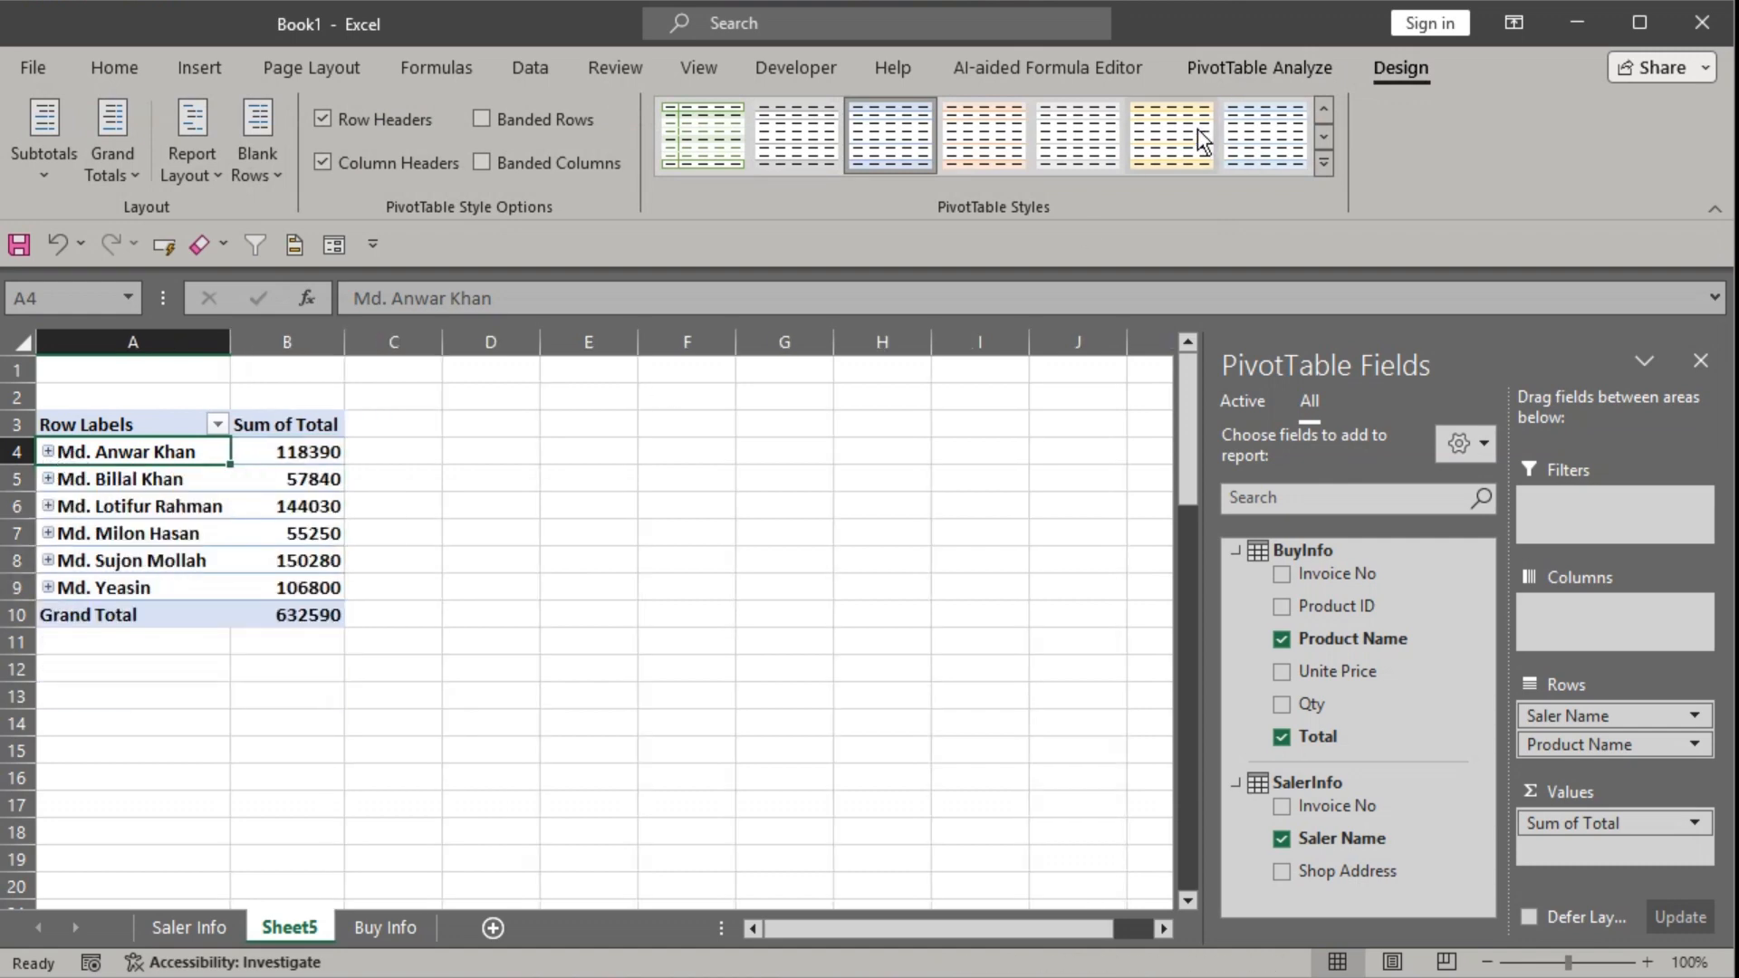
Expand the entire Saler Name field, look through the product rows, and collapse the whole field again.
click(1242, 58)
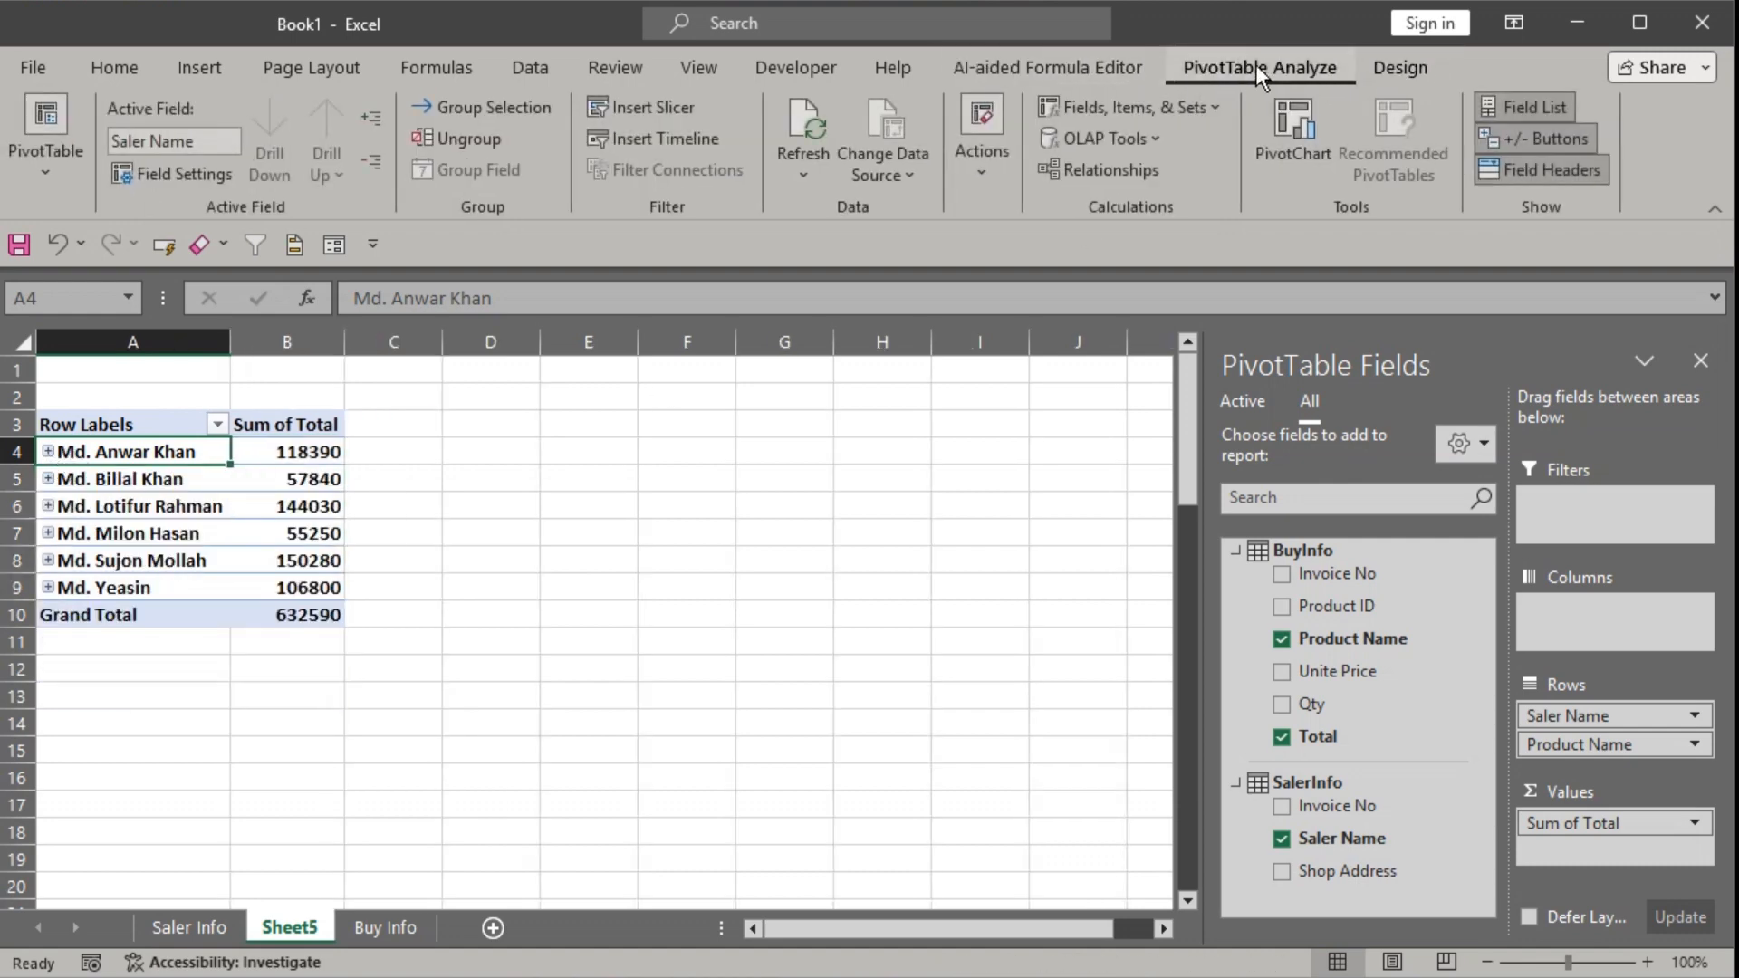
click(369, 120)
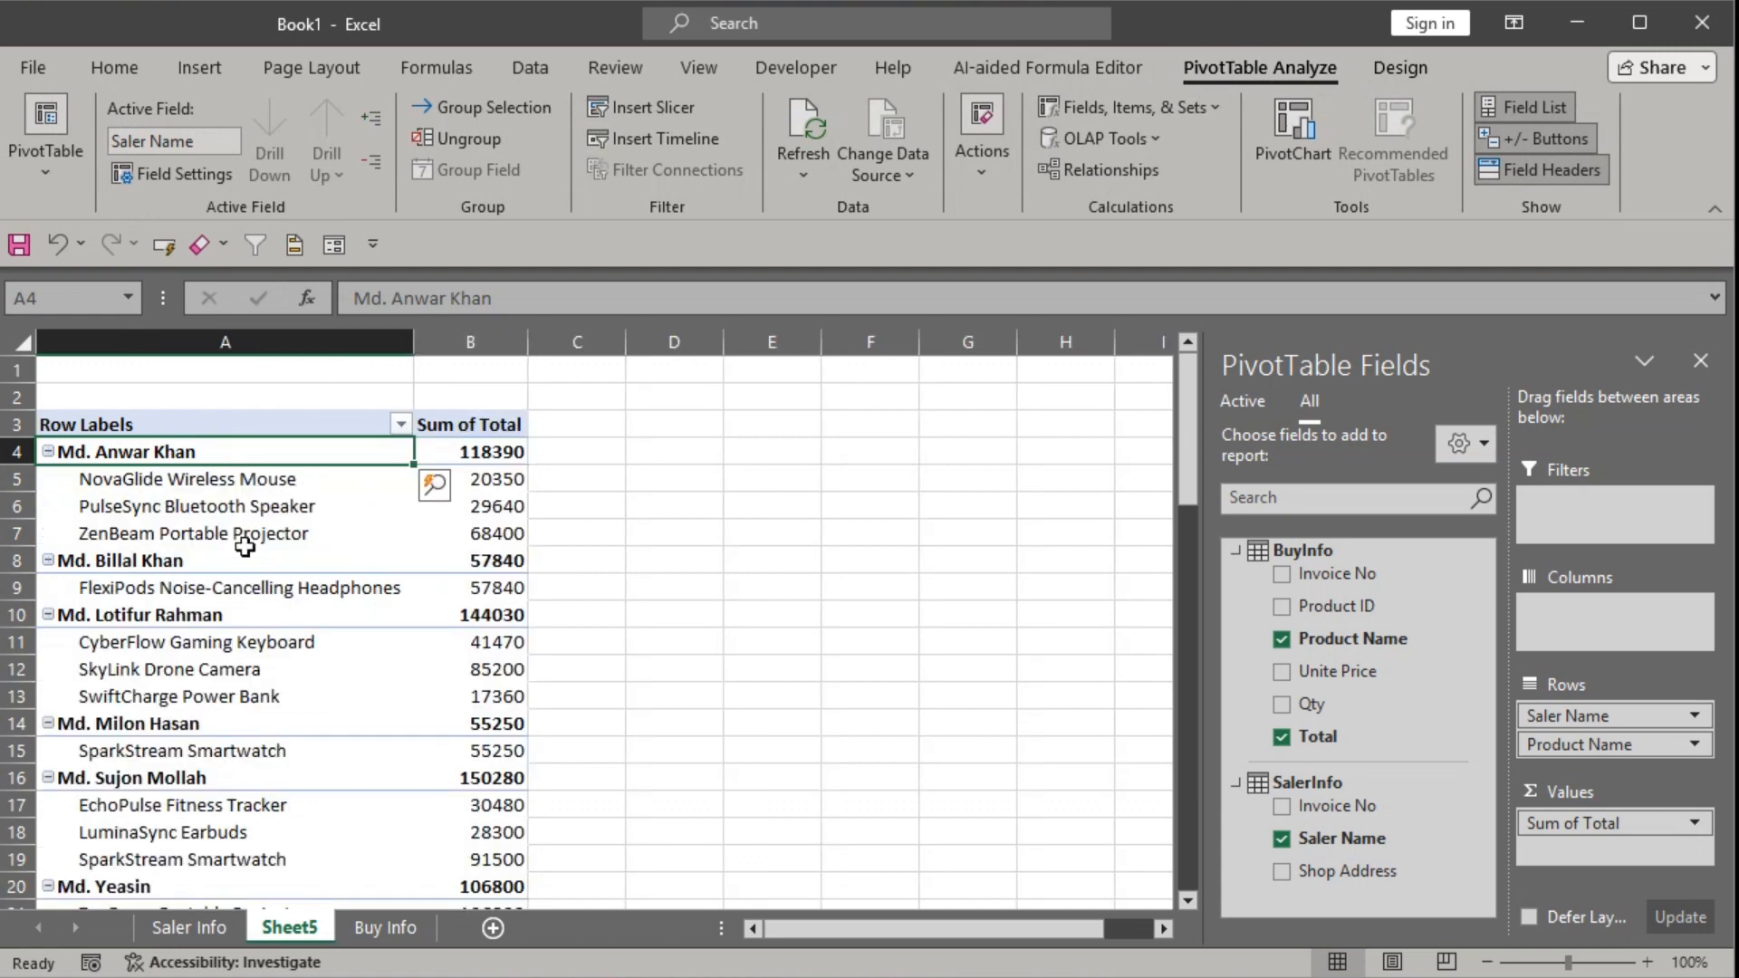
scroll(266, 683, down, 4)
scroll(266, 684, up, 4)
click(370, 161)
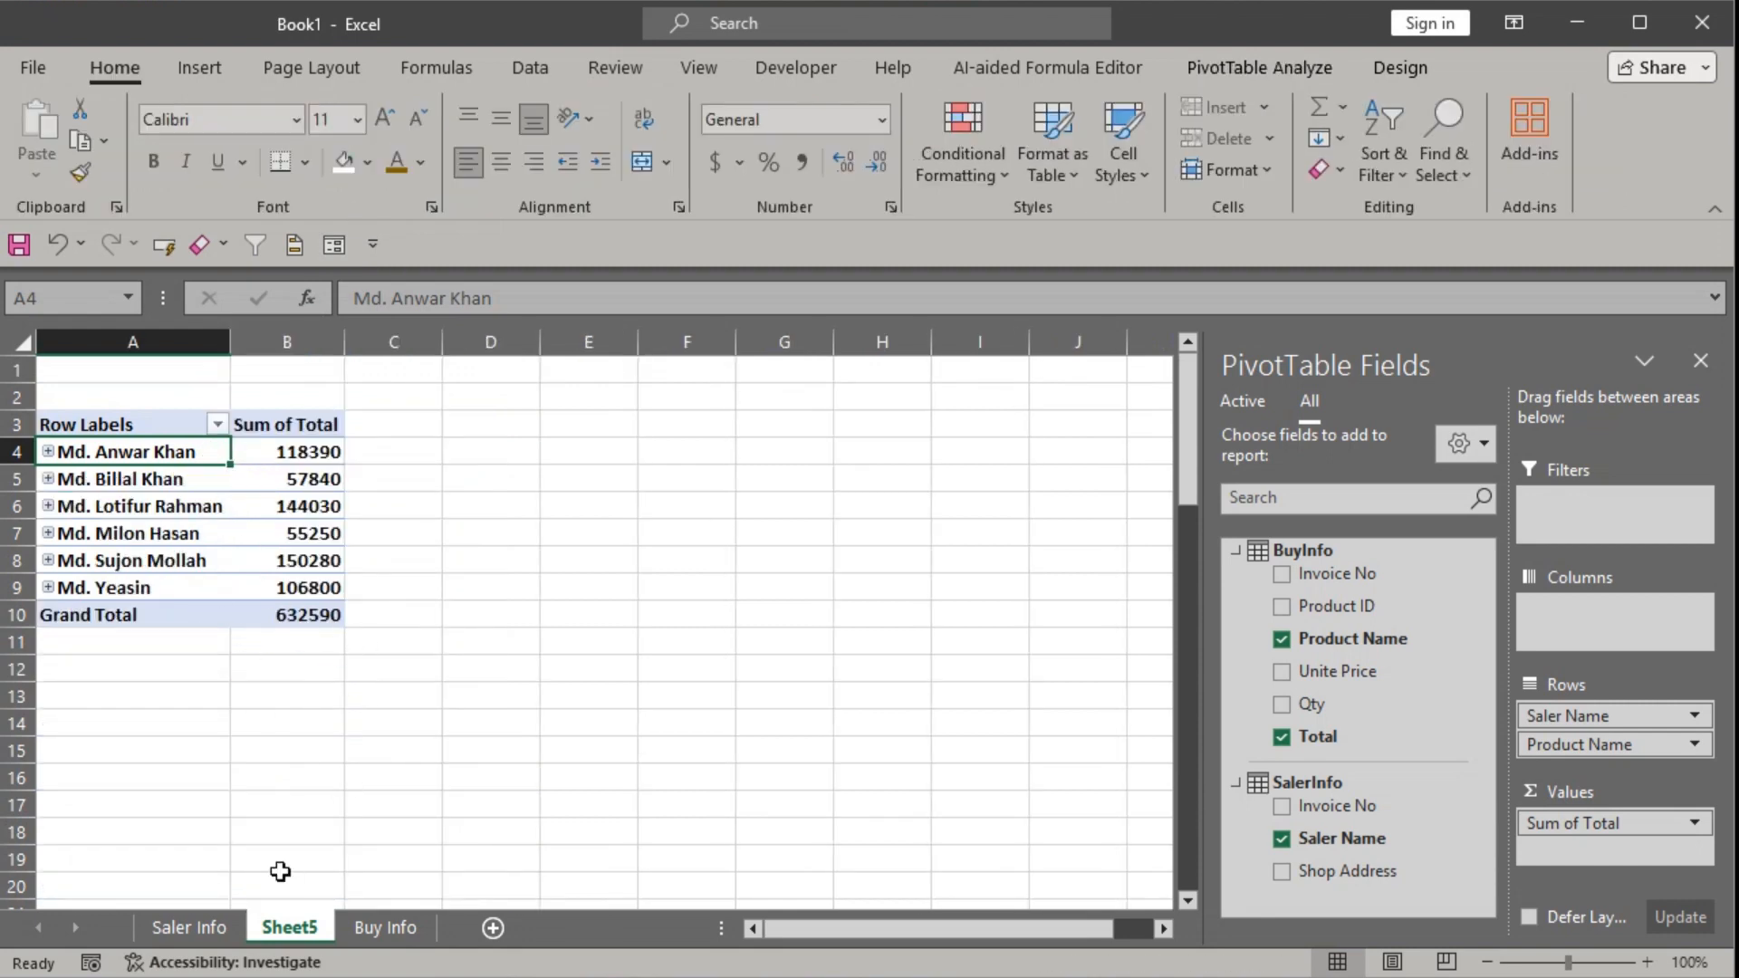
Review the source tables on the Saler Info and Buy Info sheets against the salers' totals in the PivotTable.
click(204, 928)
click(385, 928)
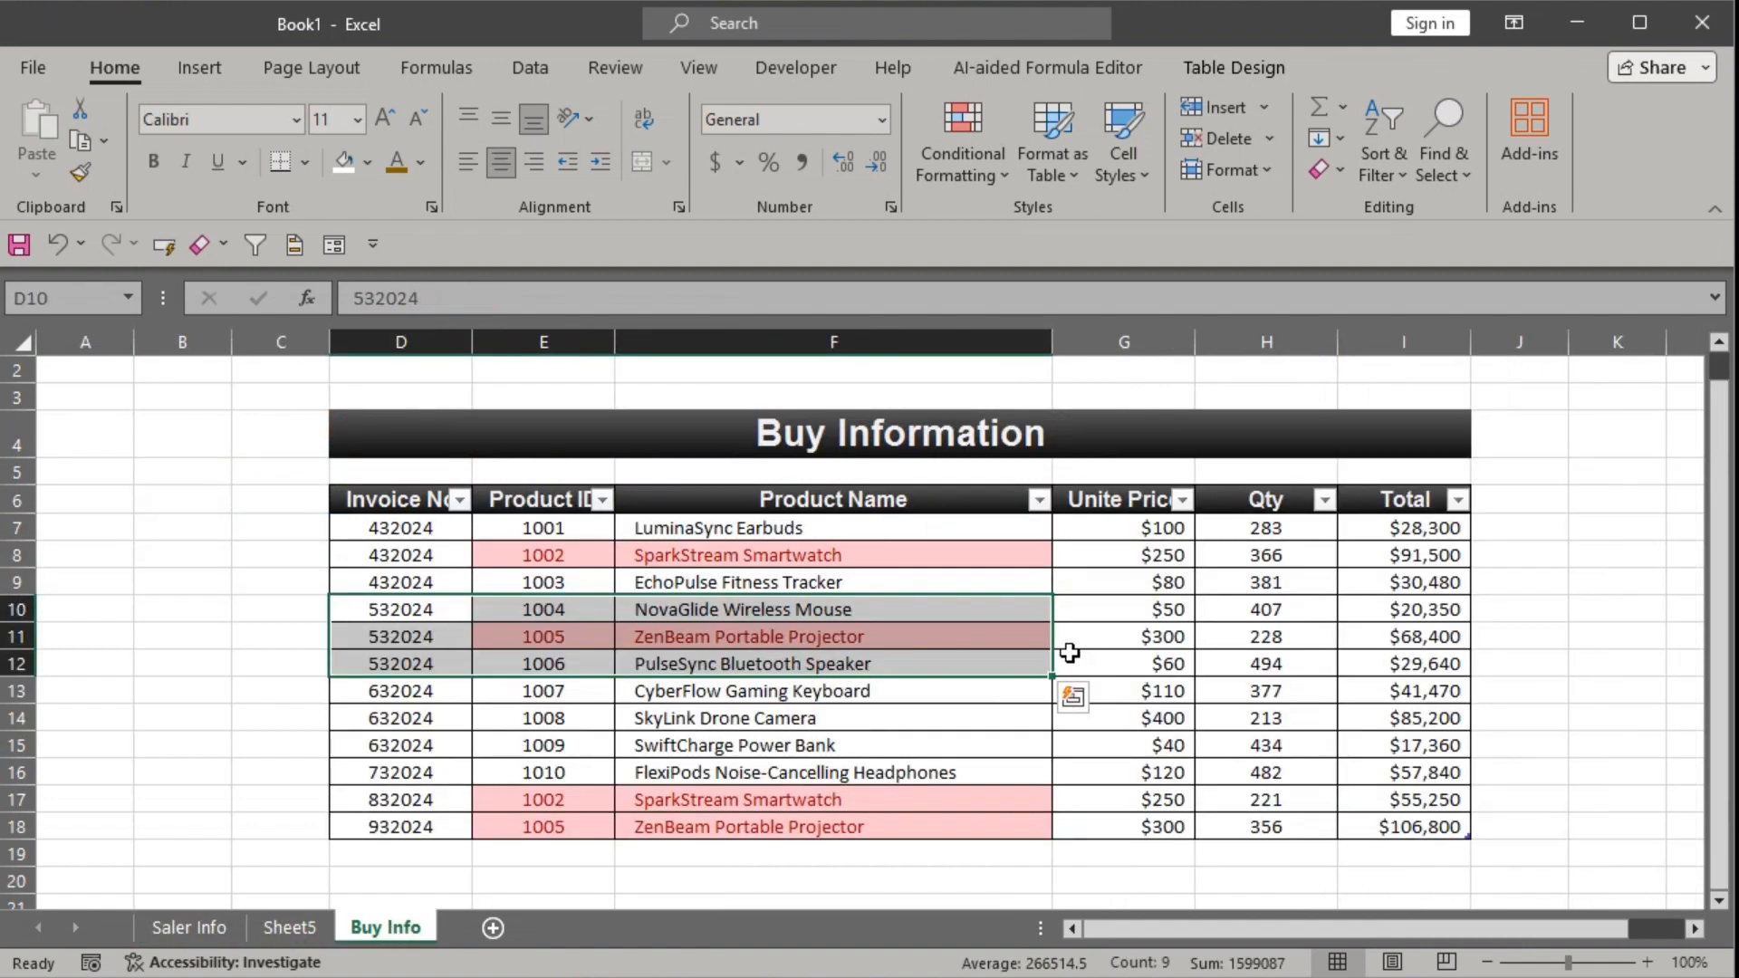
click(289, 927)
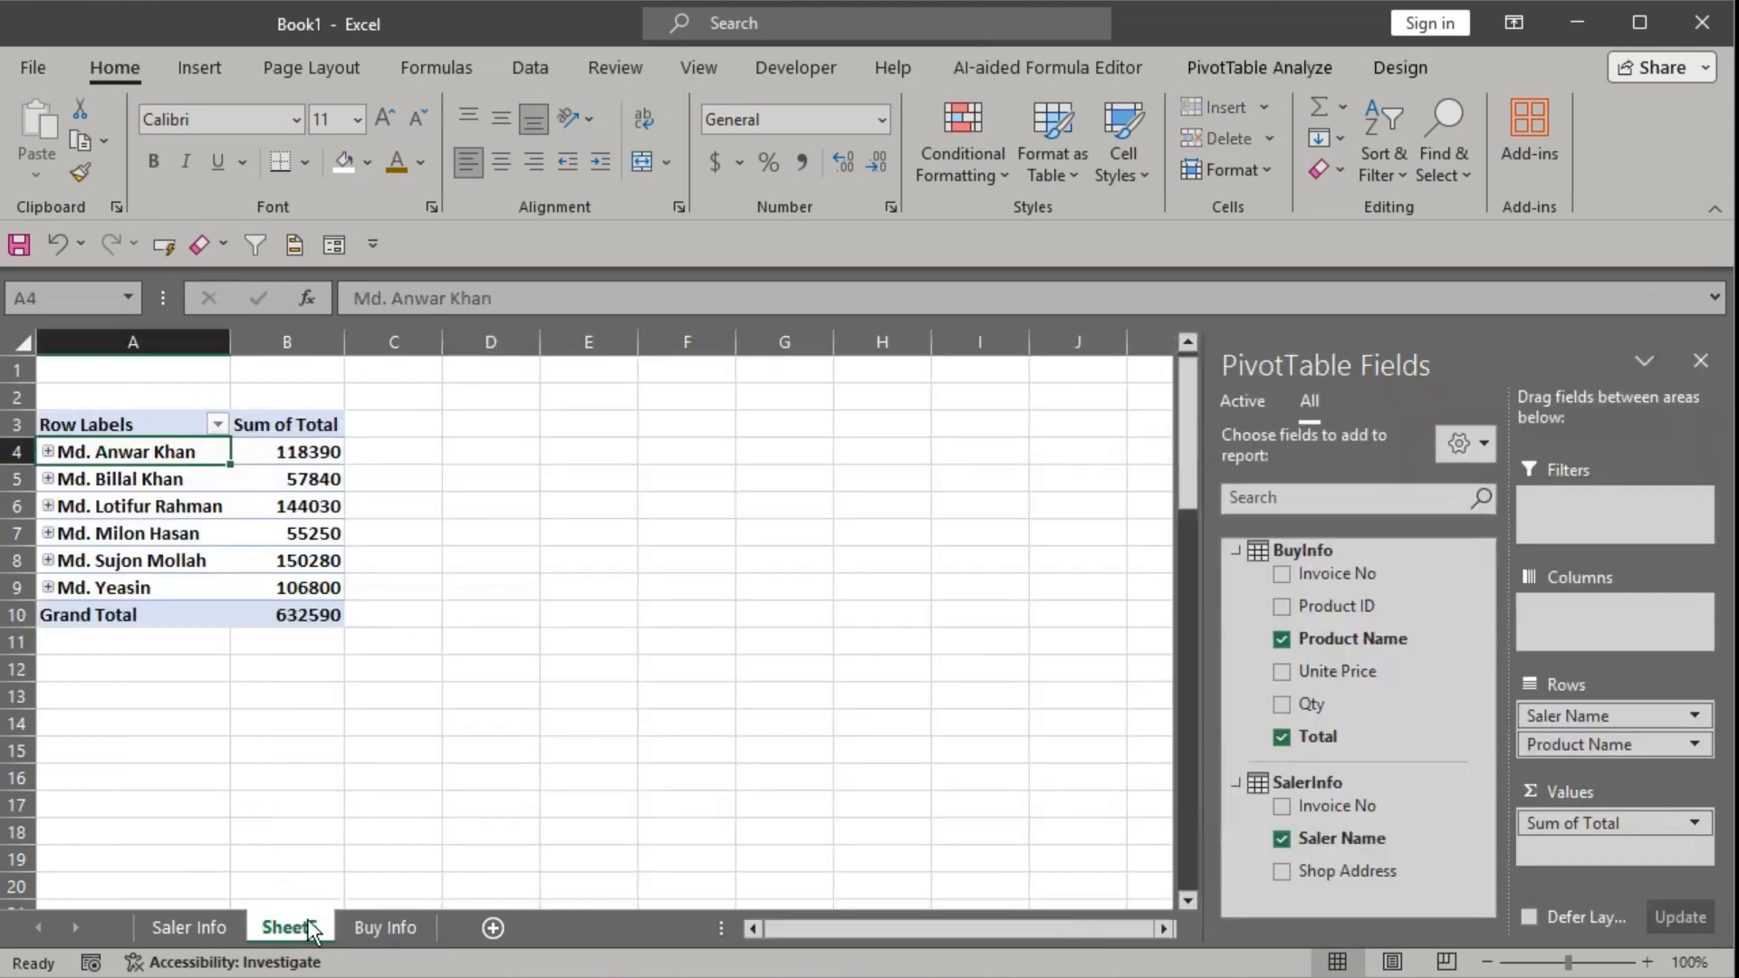
mouse_move(275, 559)
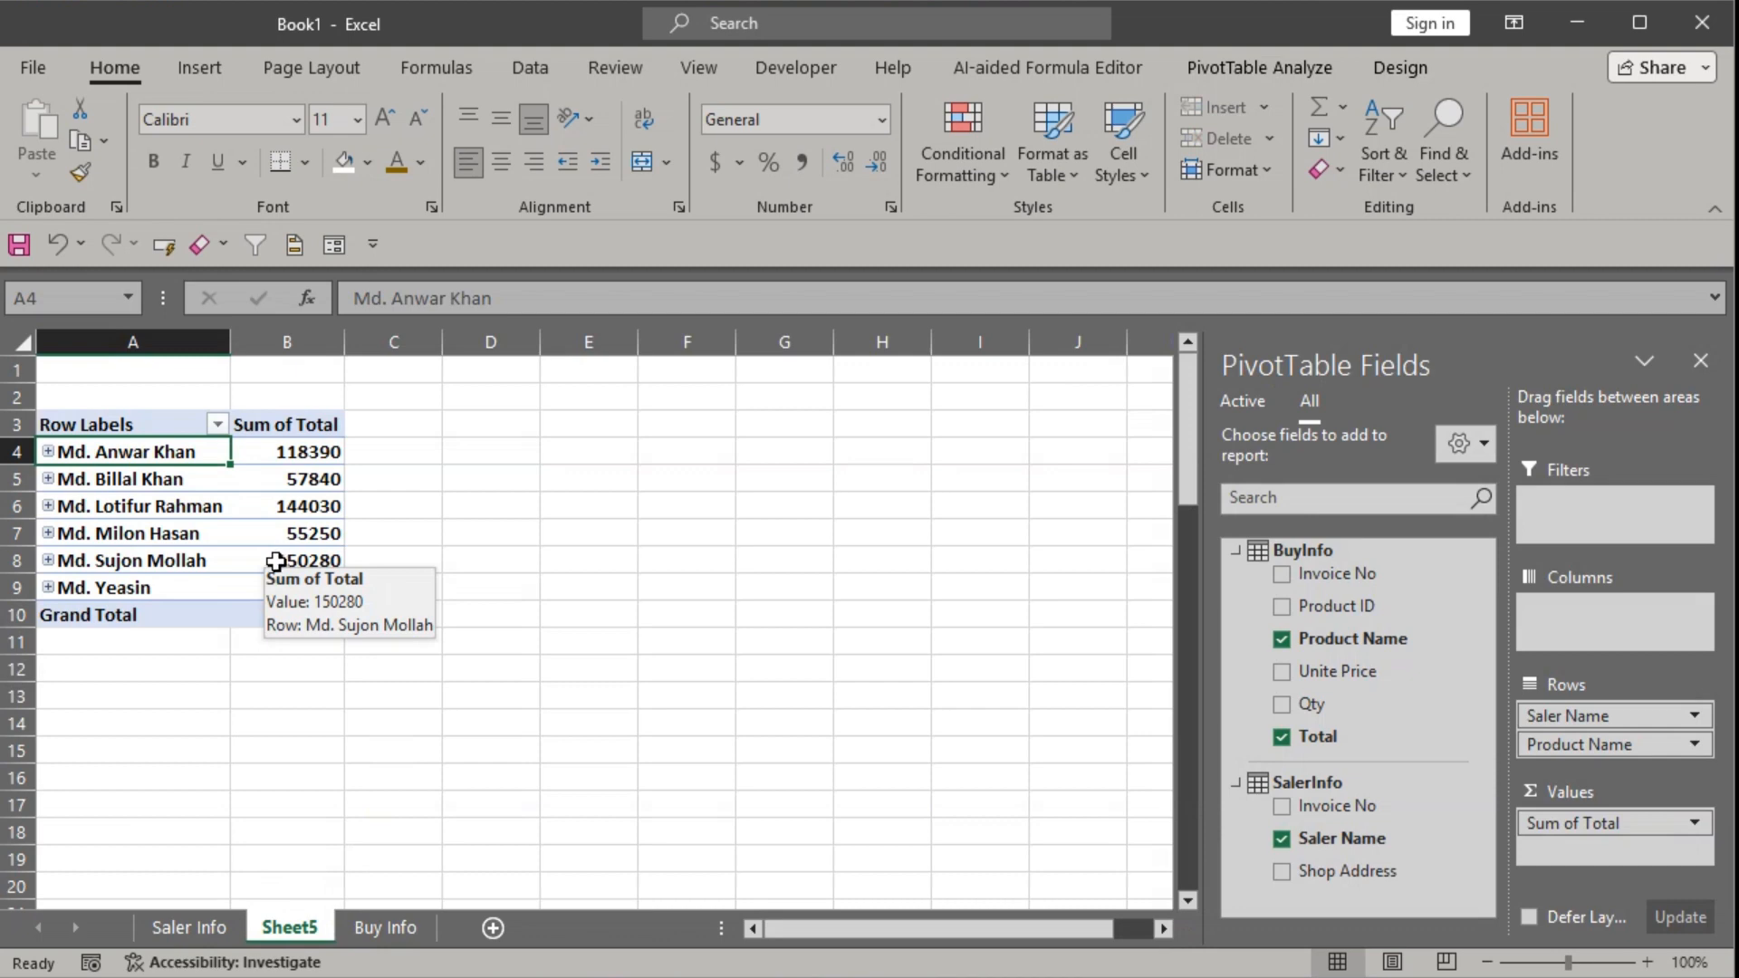
click(188, 926)
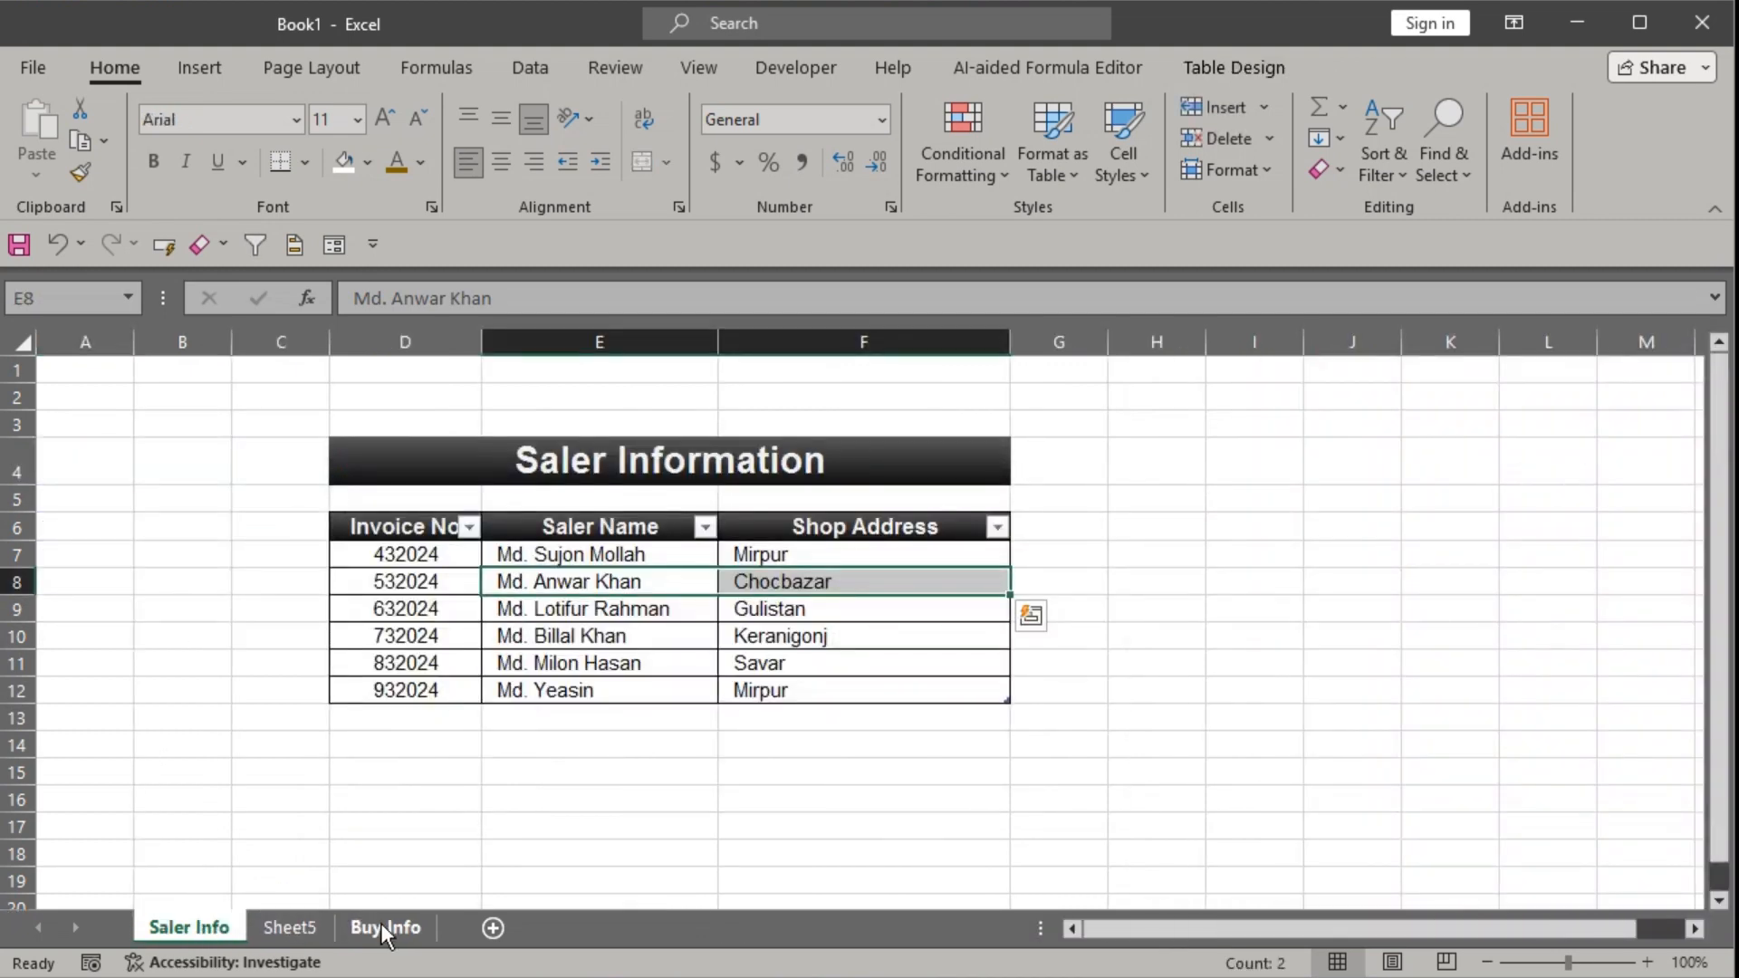
click(382, 926)
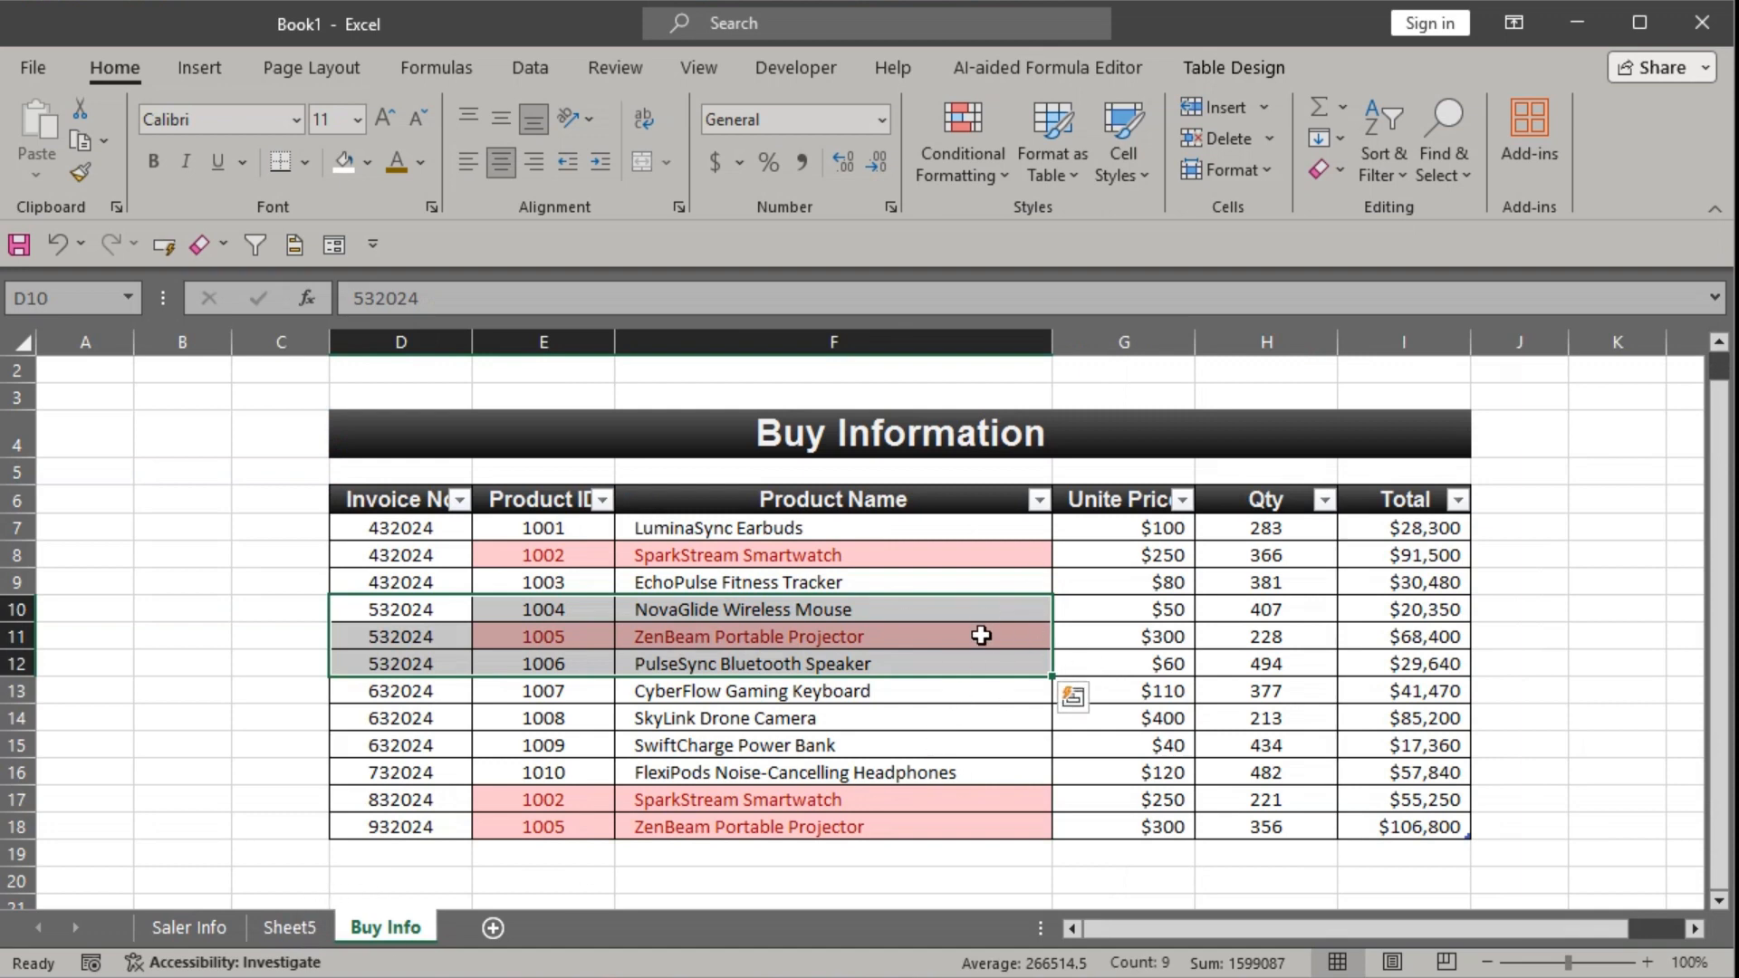
click(926, 658)
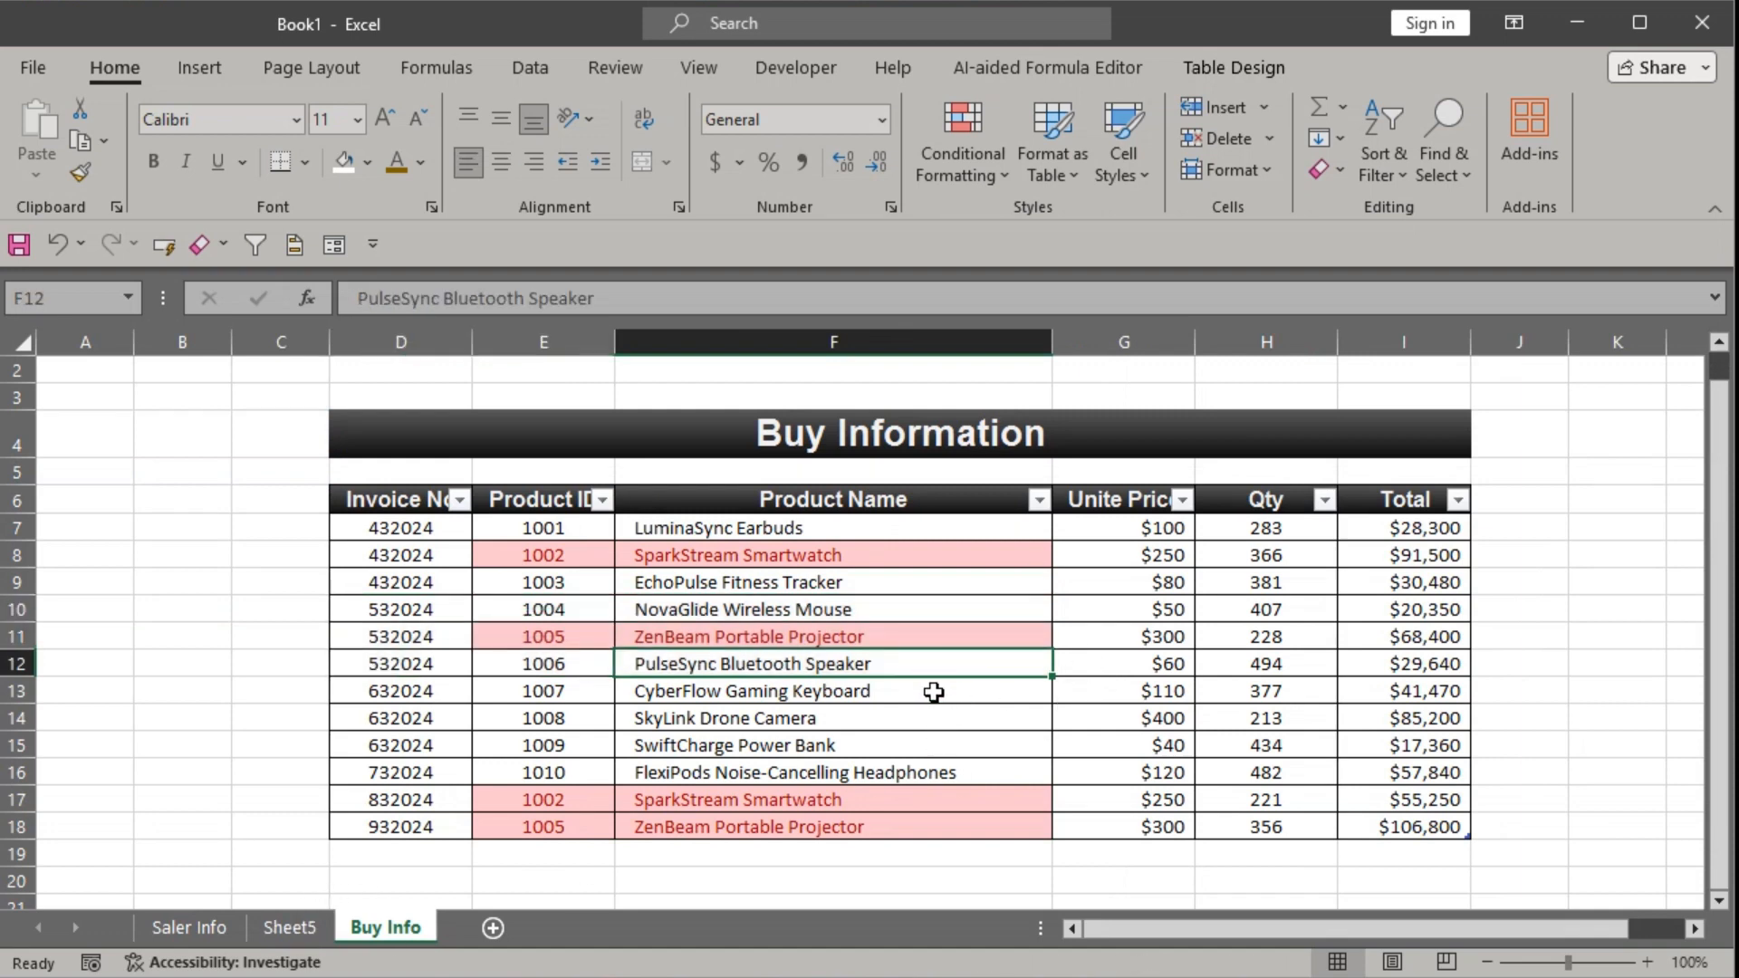